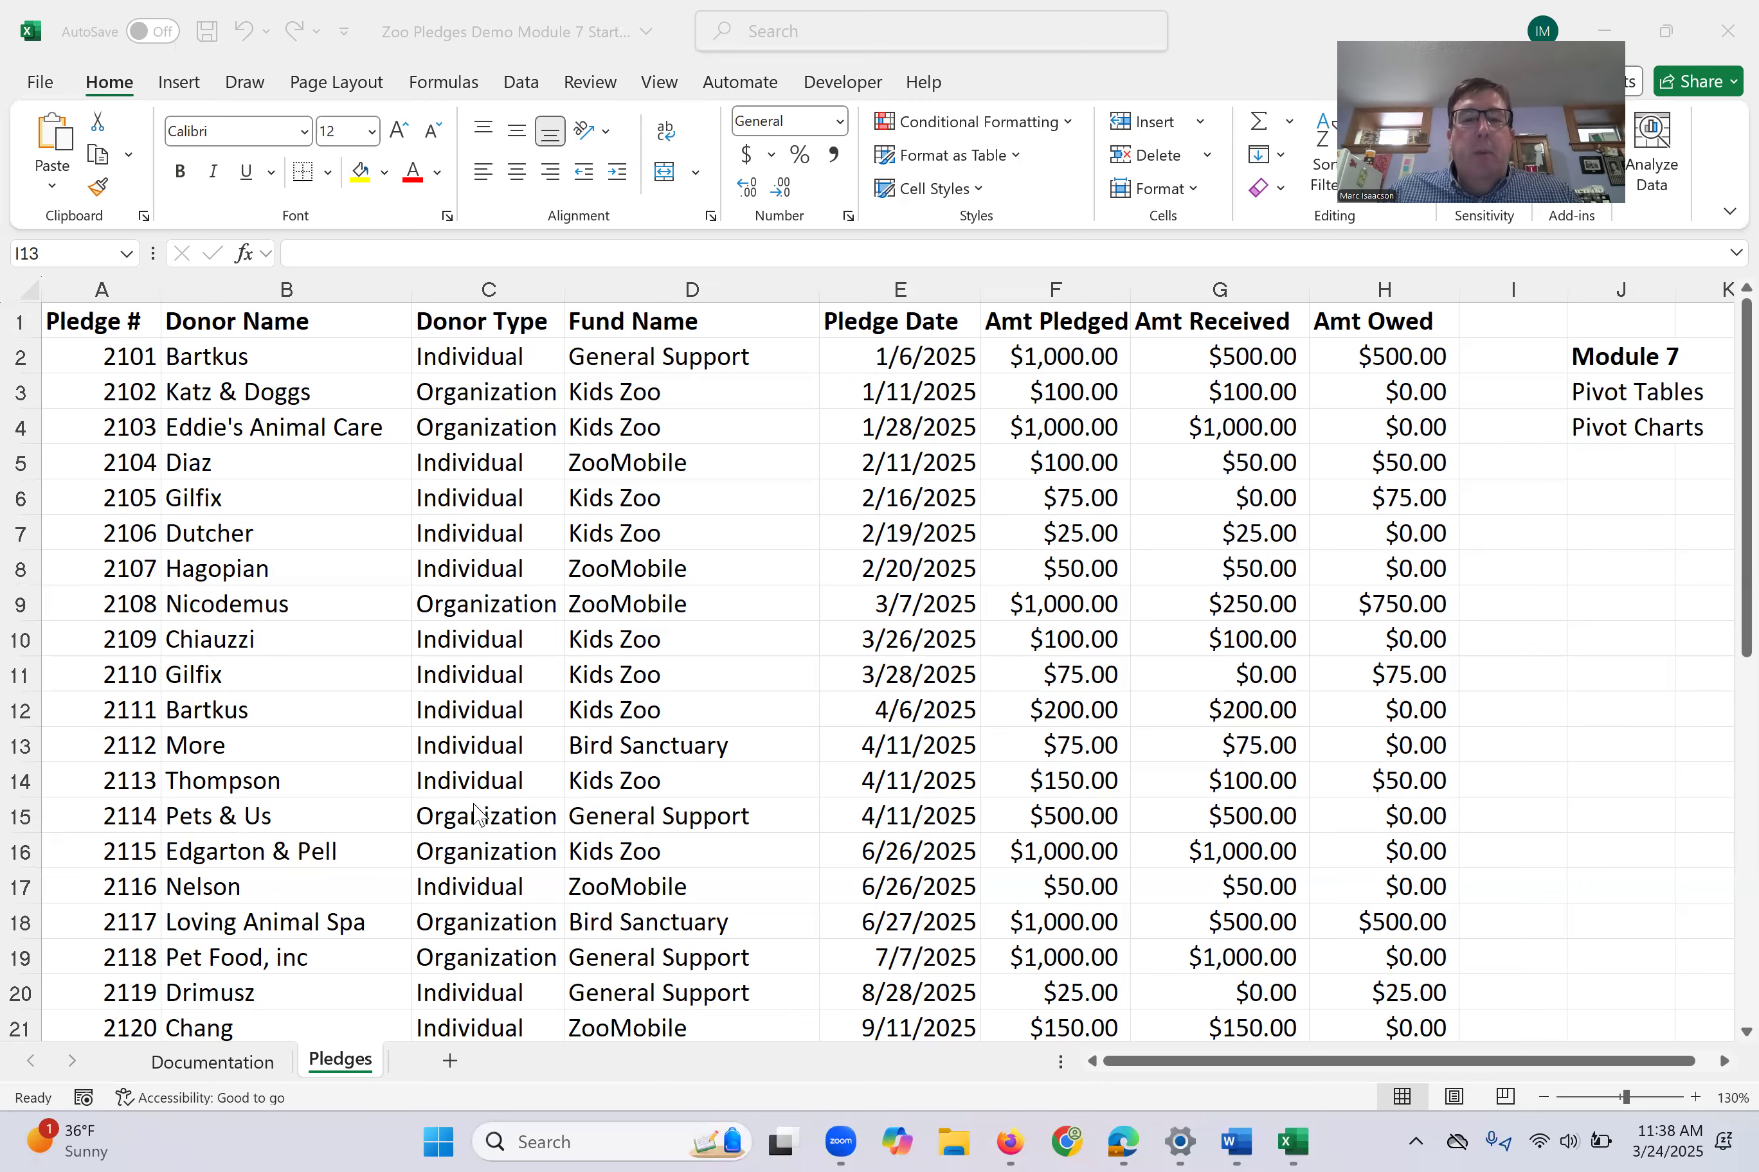
# - Insert a PivotTable from the Pledges data range A1:H40 on a new worksheet
pyautogui.scroll(-1, 632, 643)
pyautogui.scroll(-7, 632, 643)
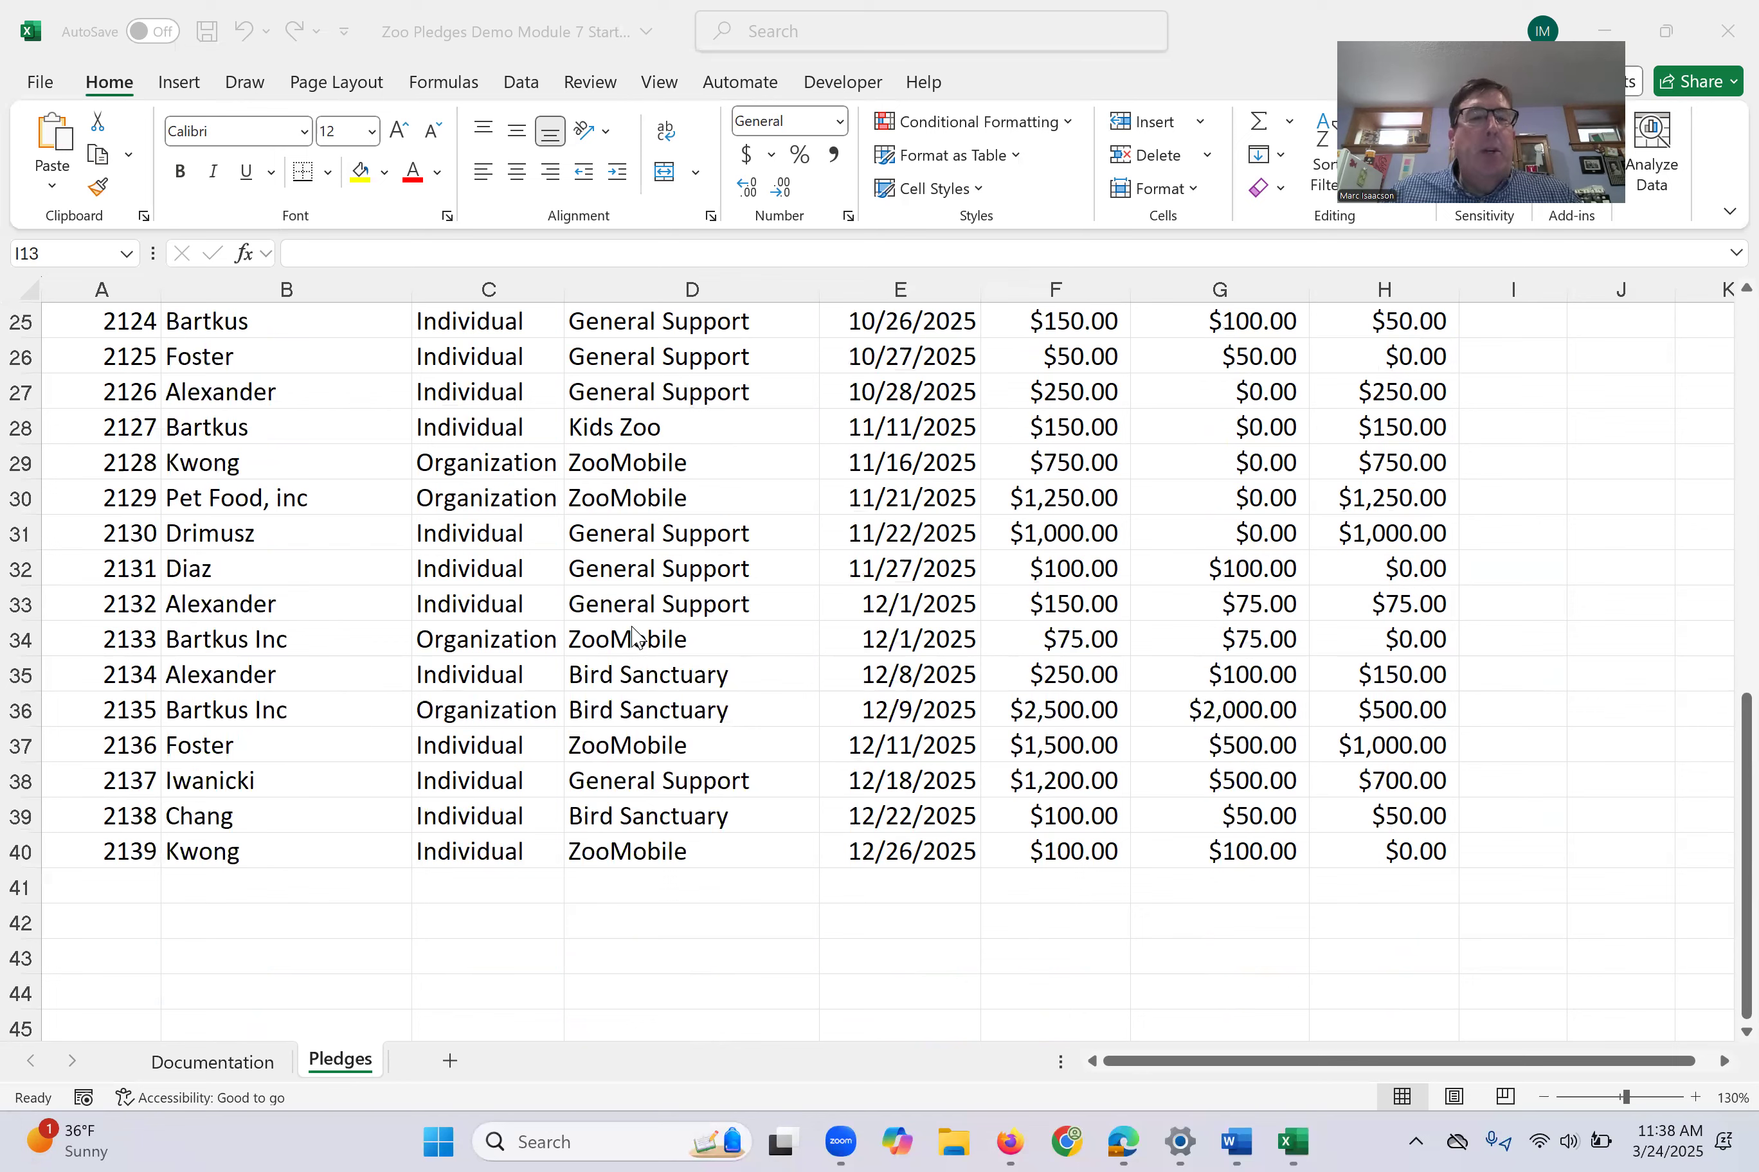
pyautogui.scroll(8, 636, 635)
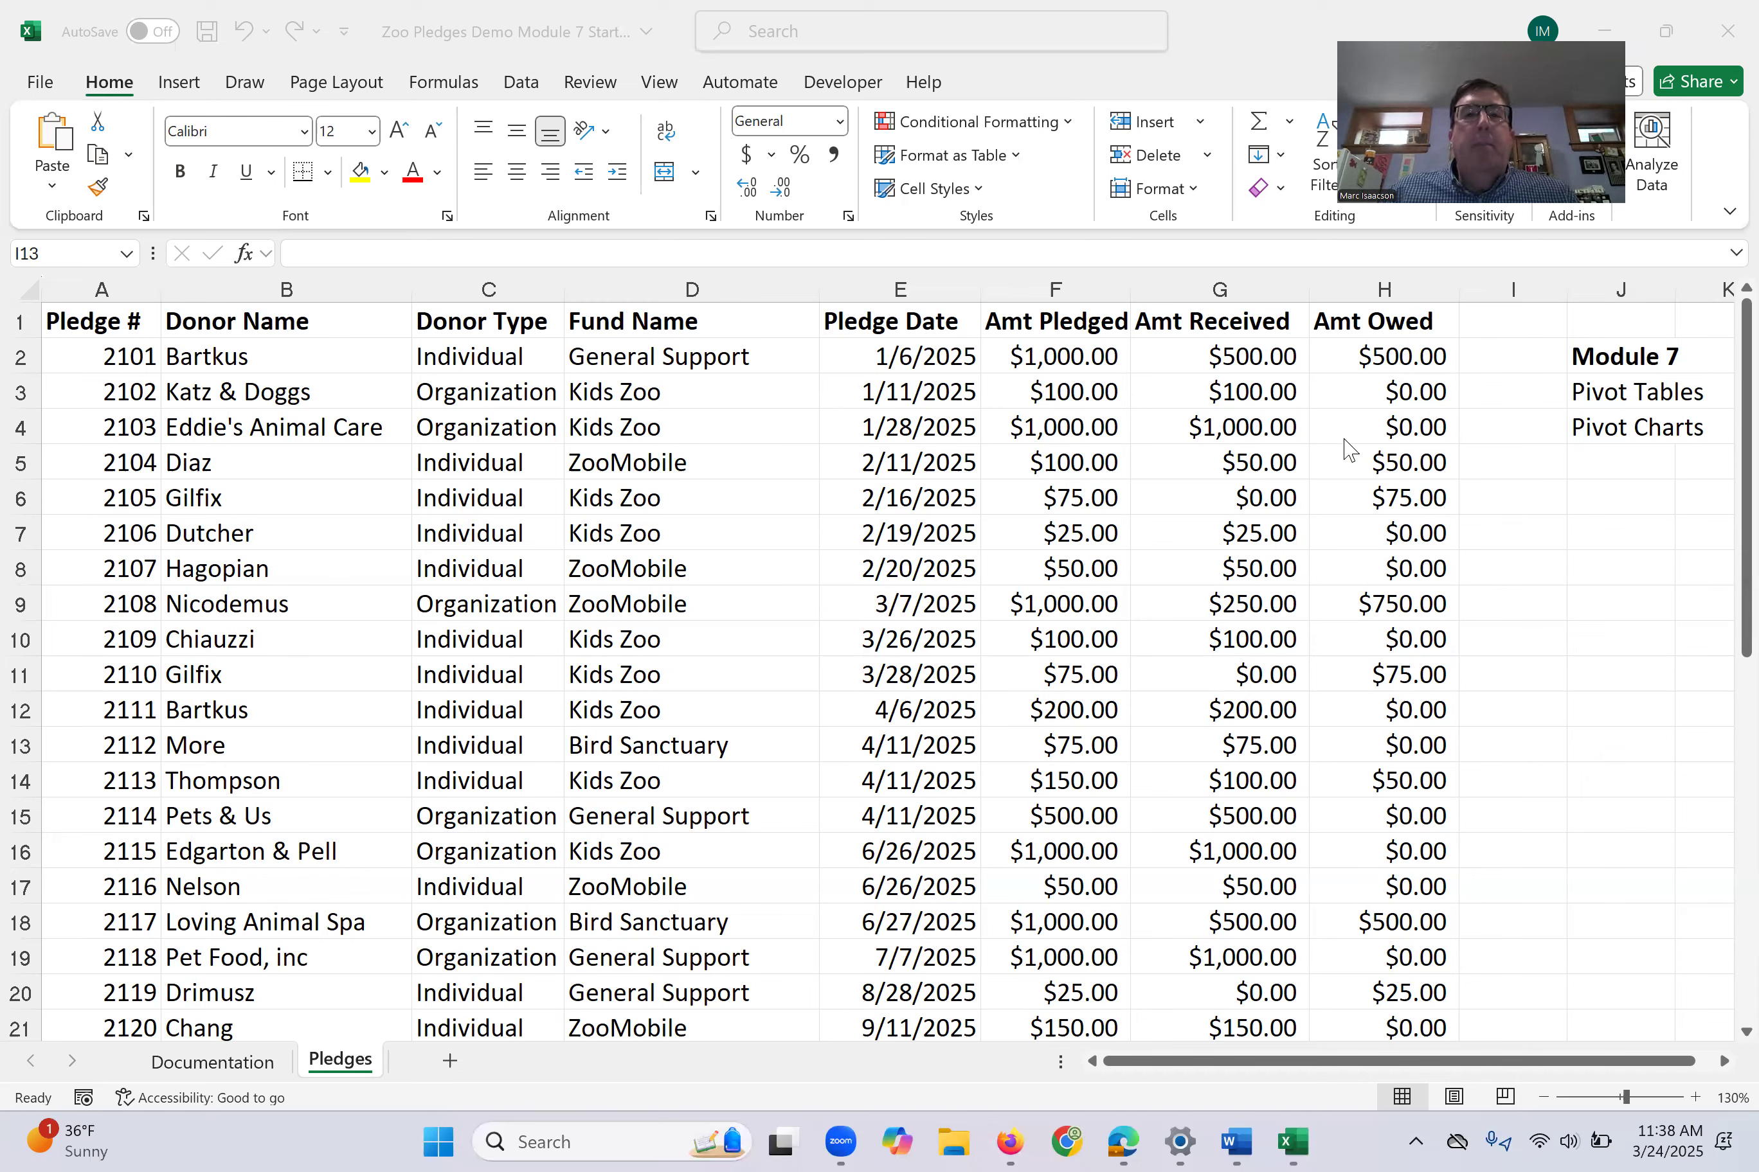
pyautogui.click(612, 429)
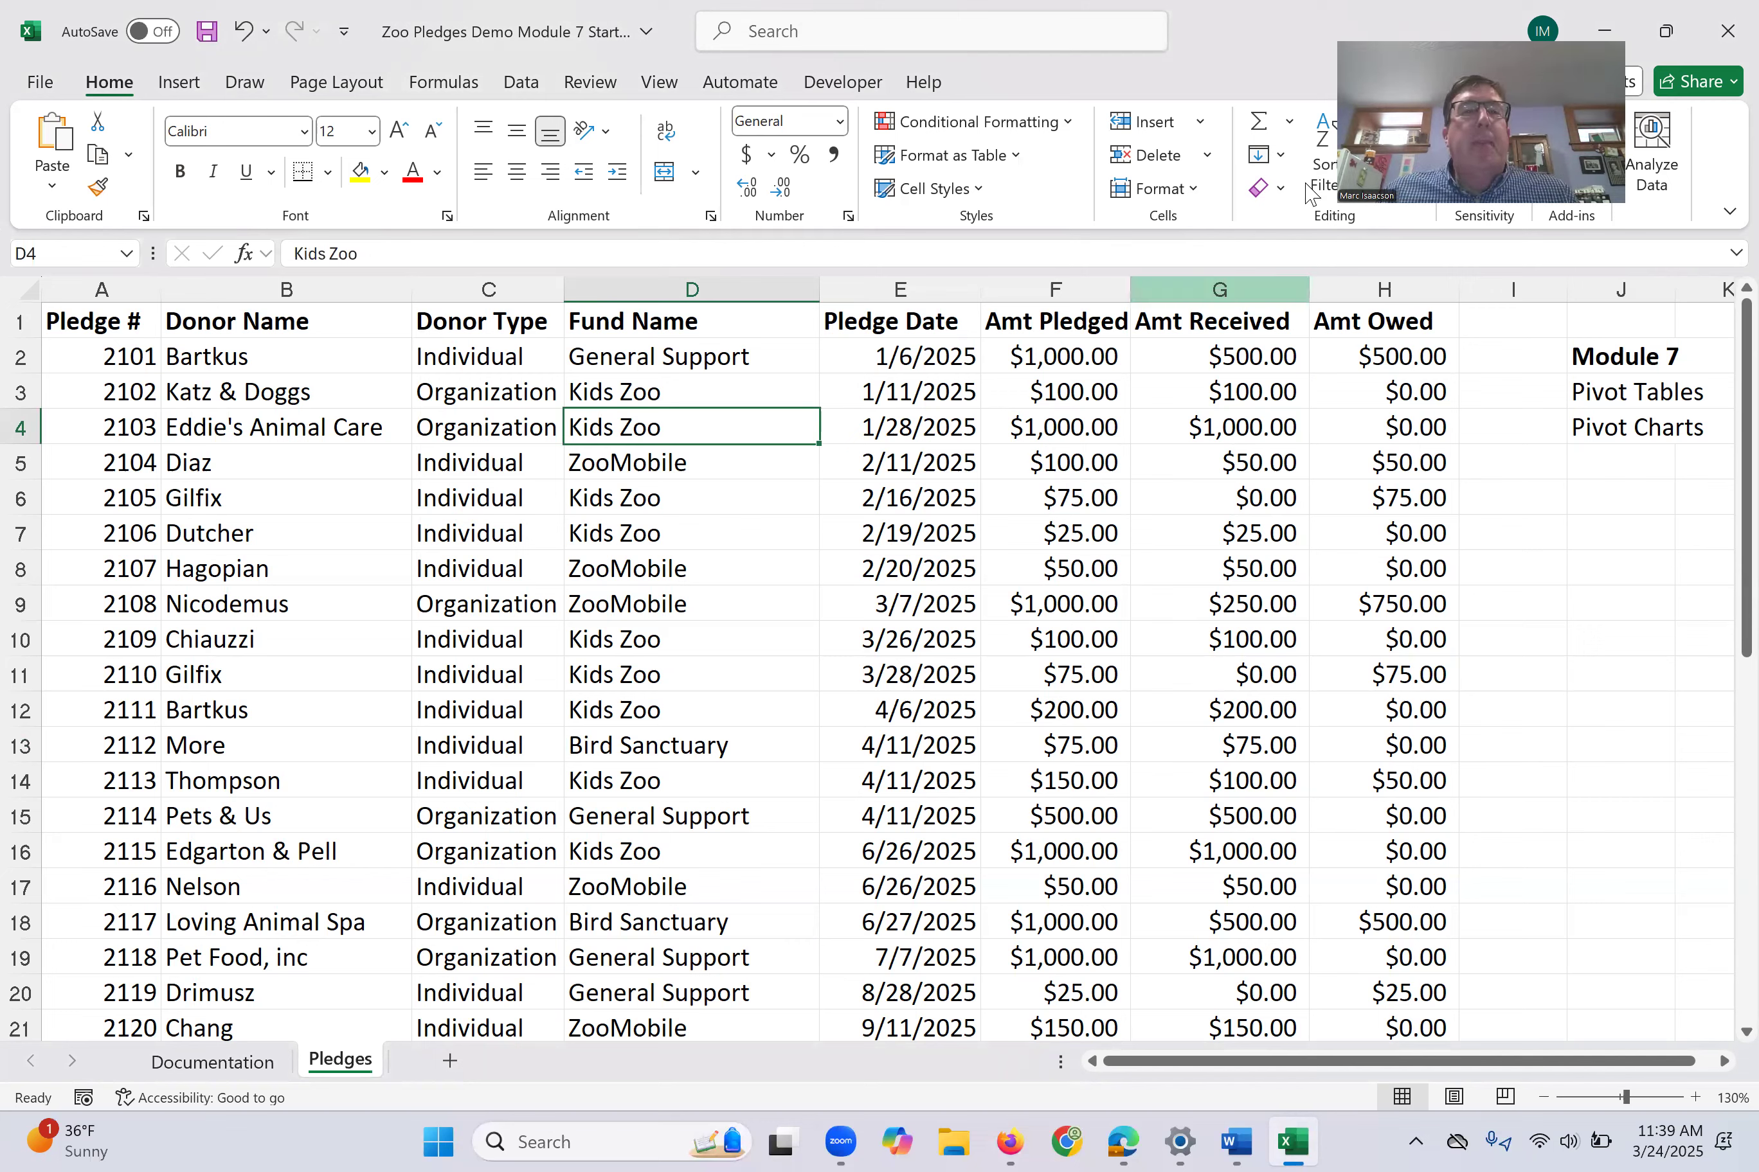
pyautogui.click(180, 84)
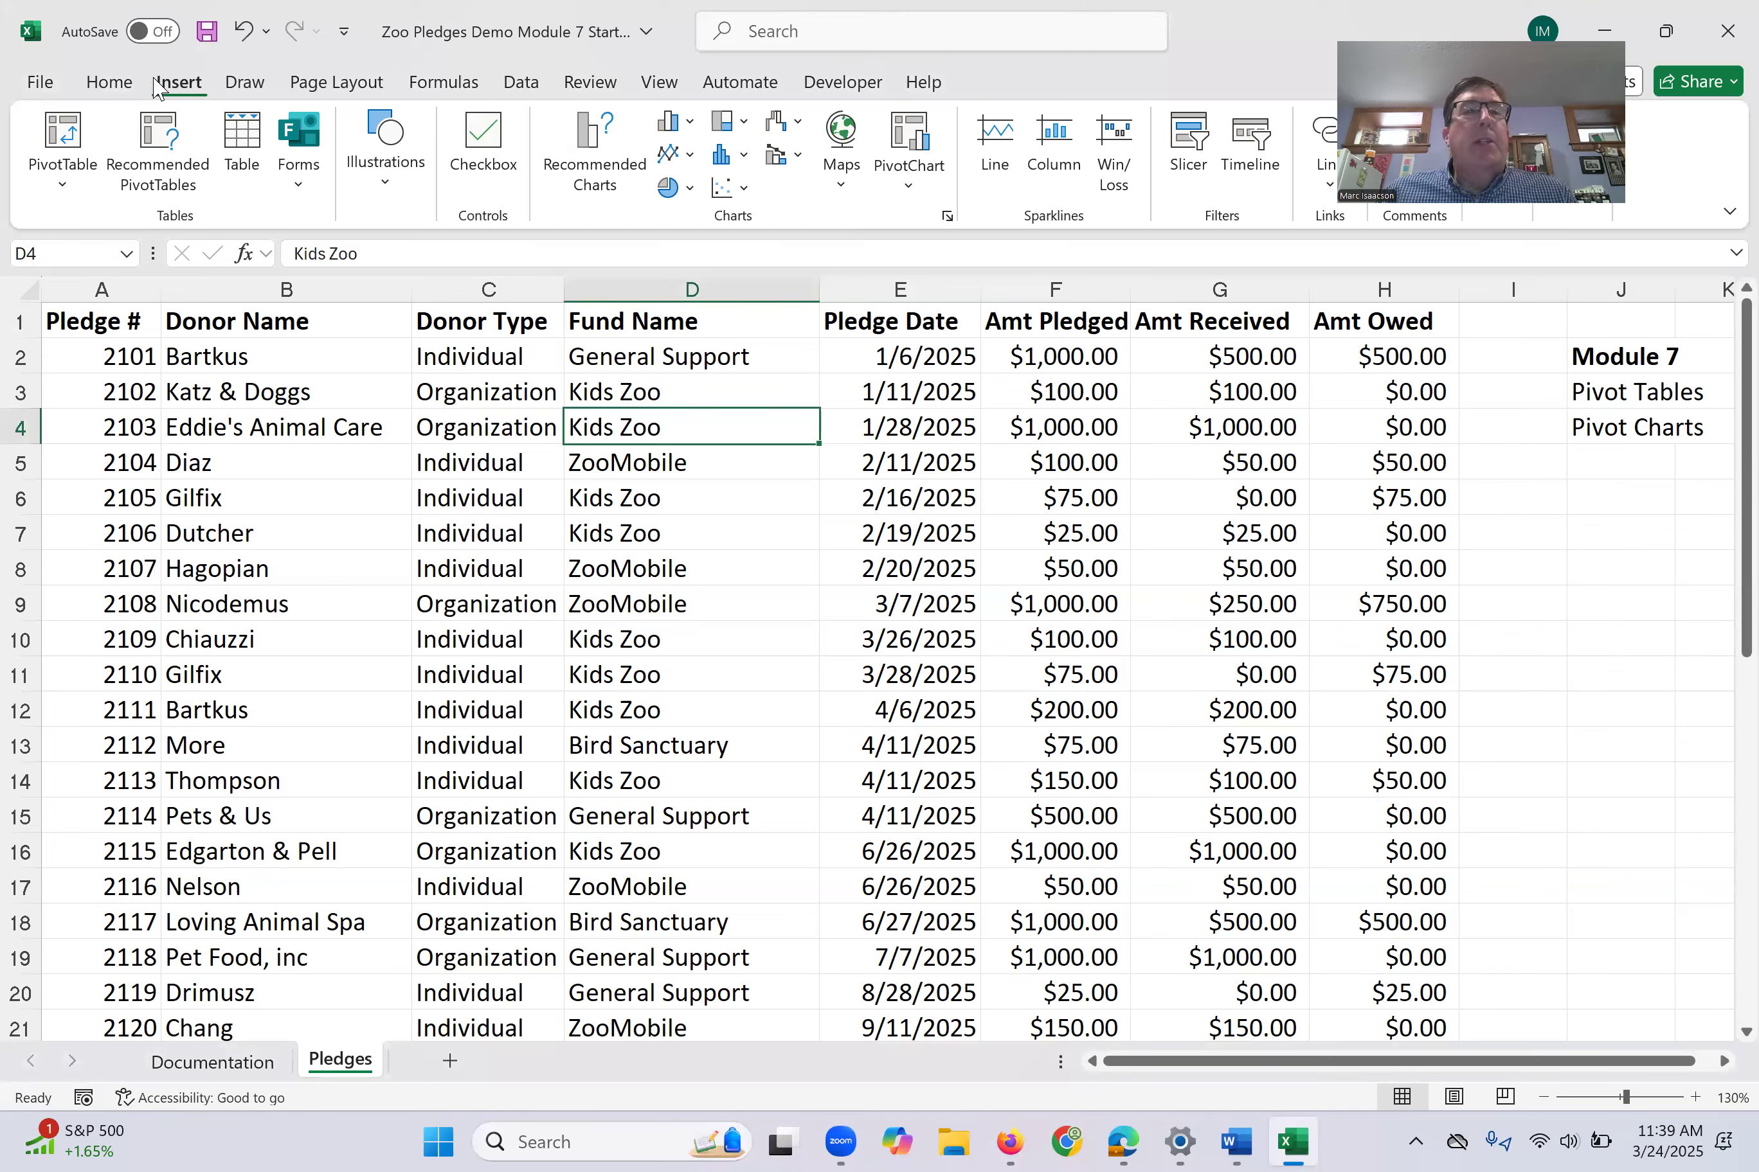
pyautogui.click(60, 141)
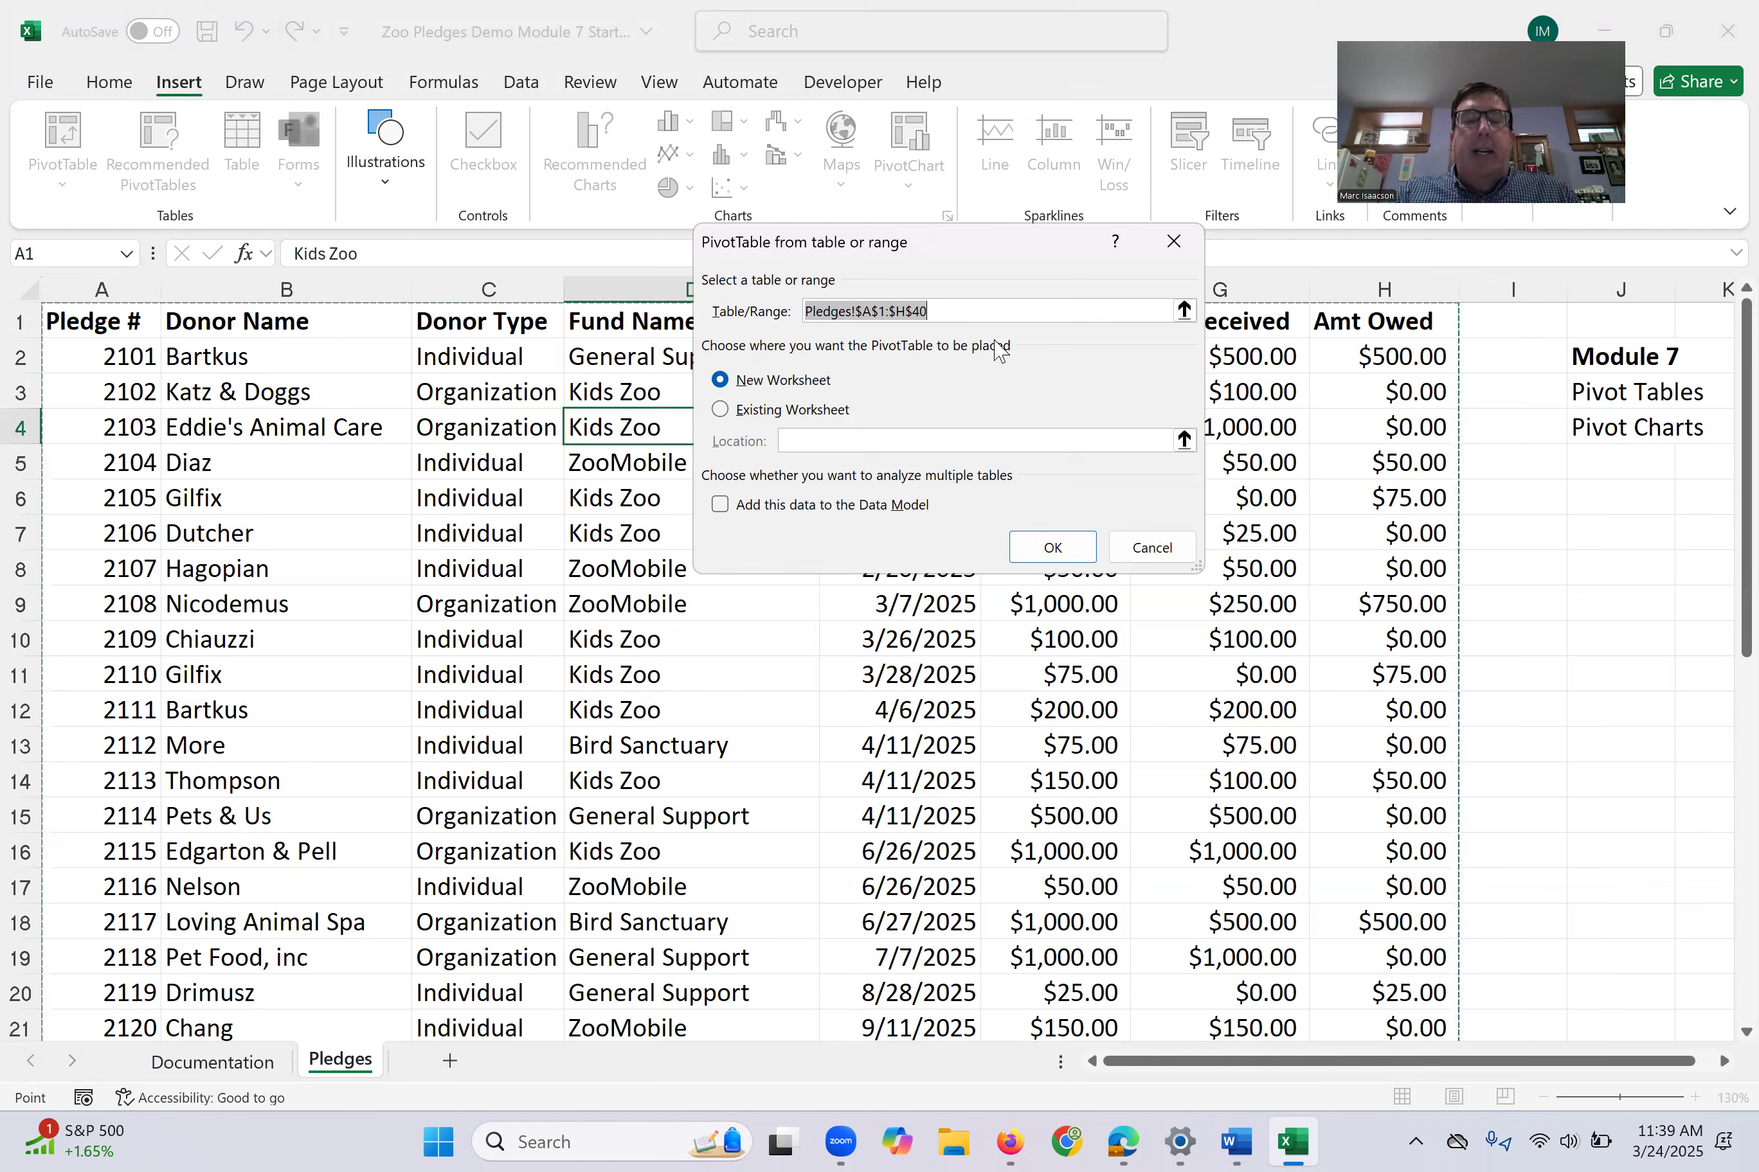
pyautogui.click(1048, 542)
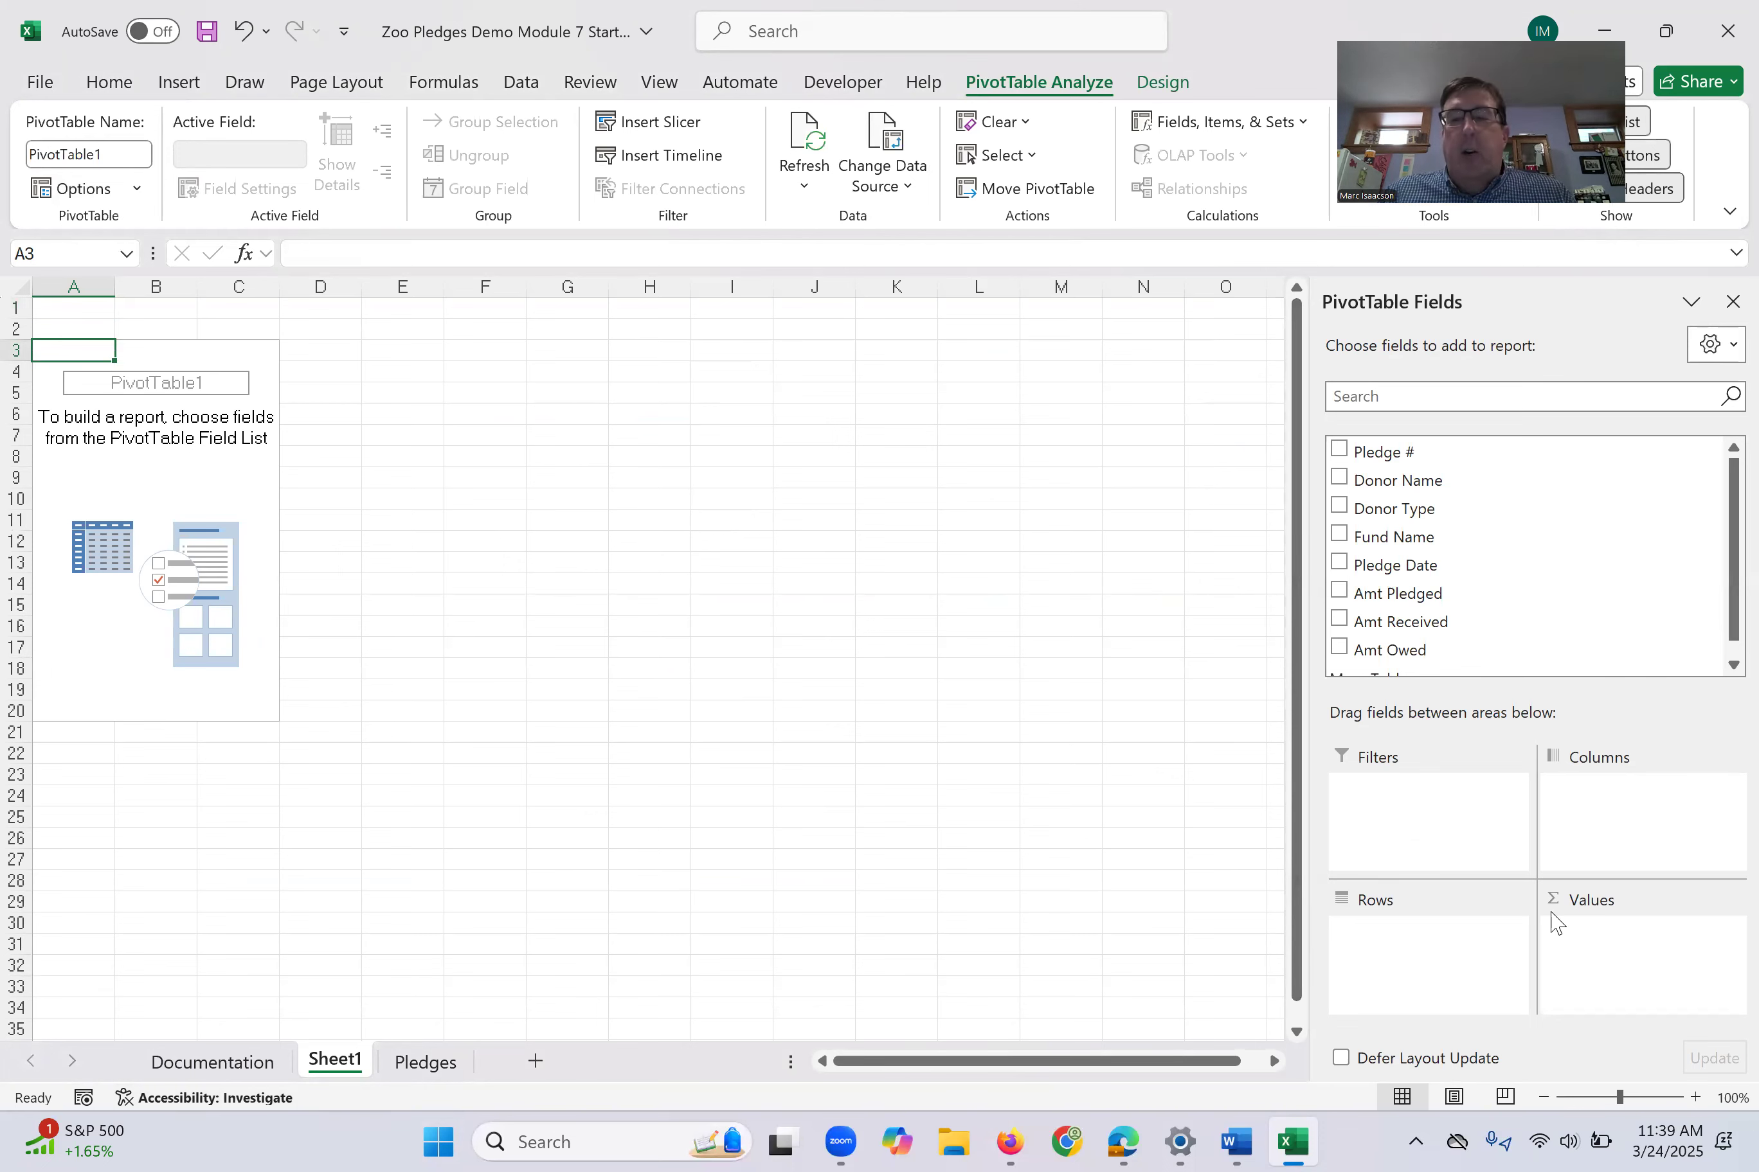
pyautogui.click(1696, 1098)
pyautogui.click(1696, 1097)
pyautogui.click(1696, 1097)
pyautogui.click(1695, 1098)
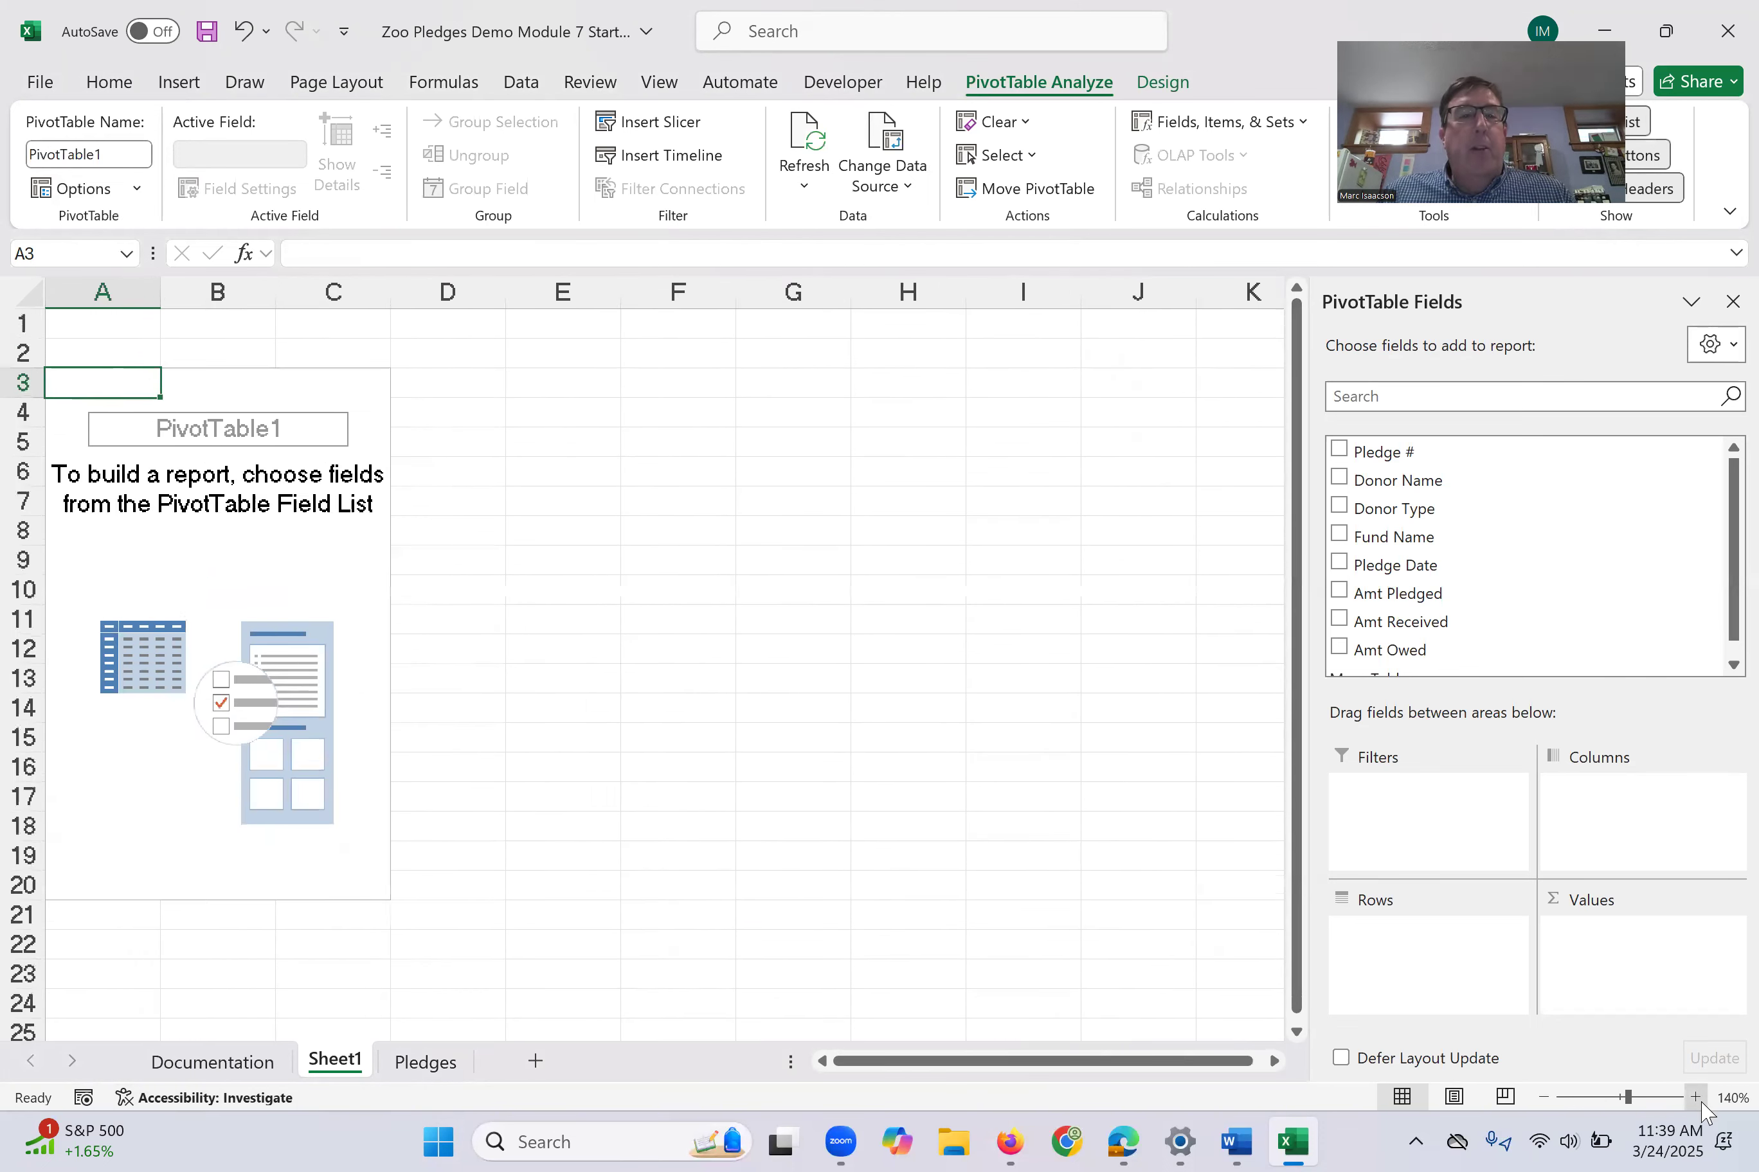
pyautogui.click(1696, 1097)
pyautogui.click(1696, 1097)
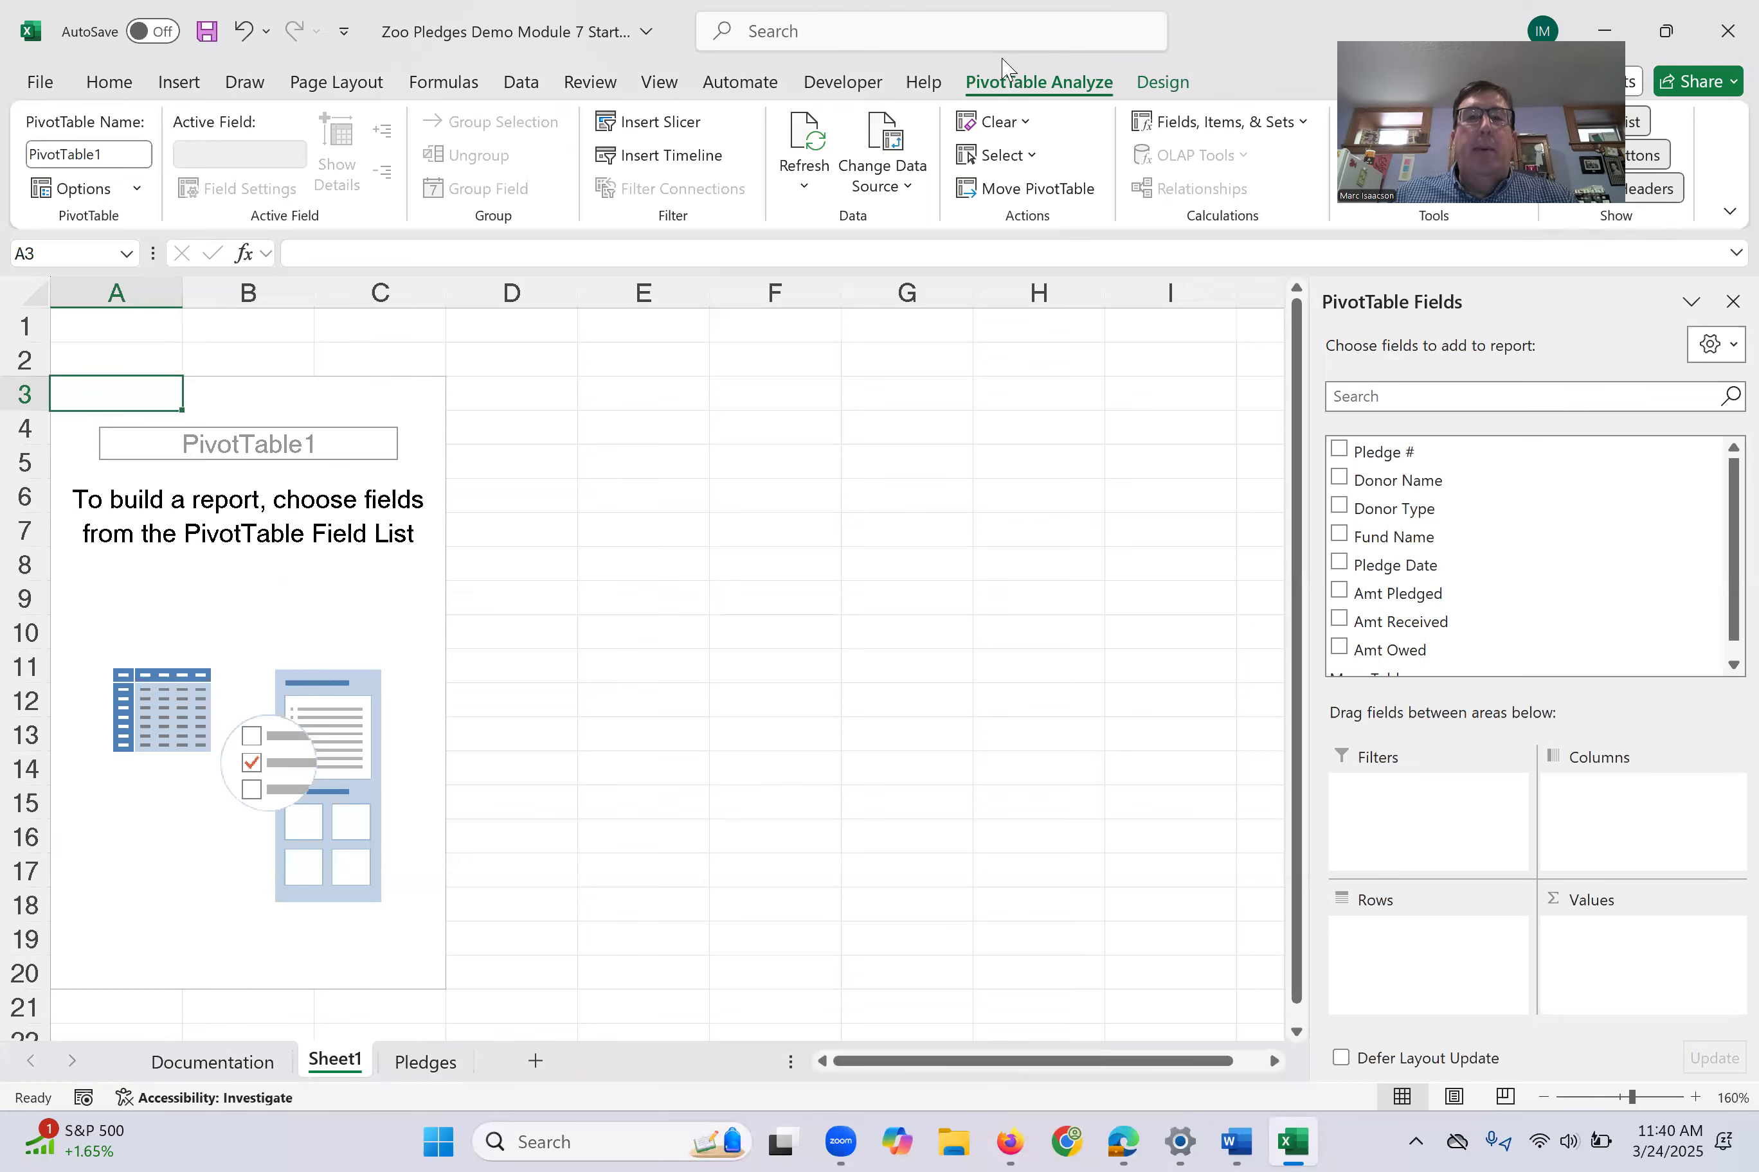
# - Deselect and reselect the empty PivotTable report, then hide its field list and show it again
pyautogui.click(720, 528)
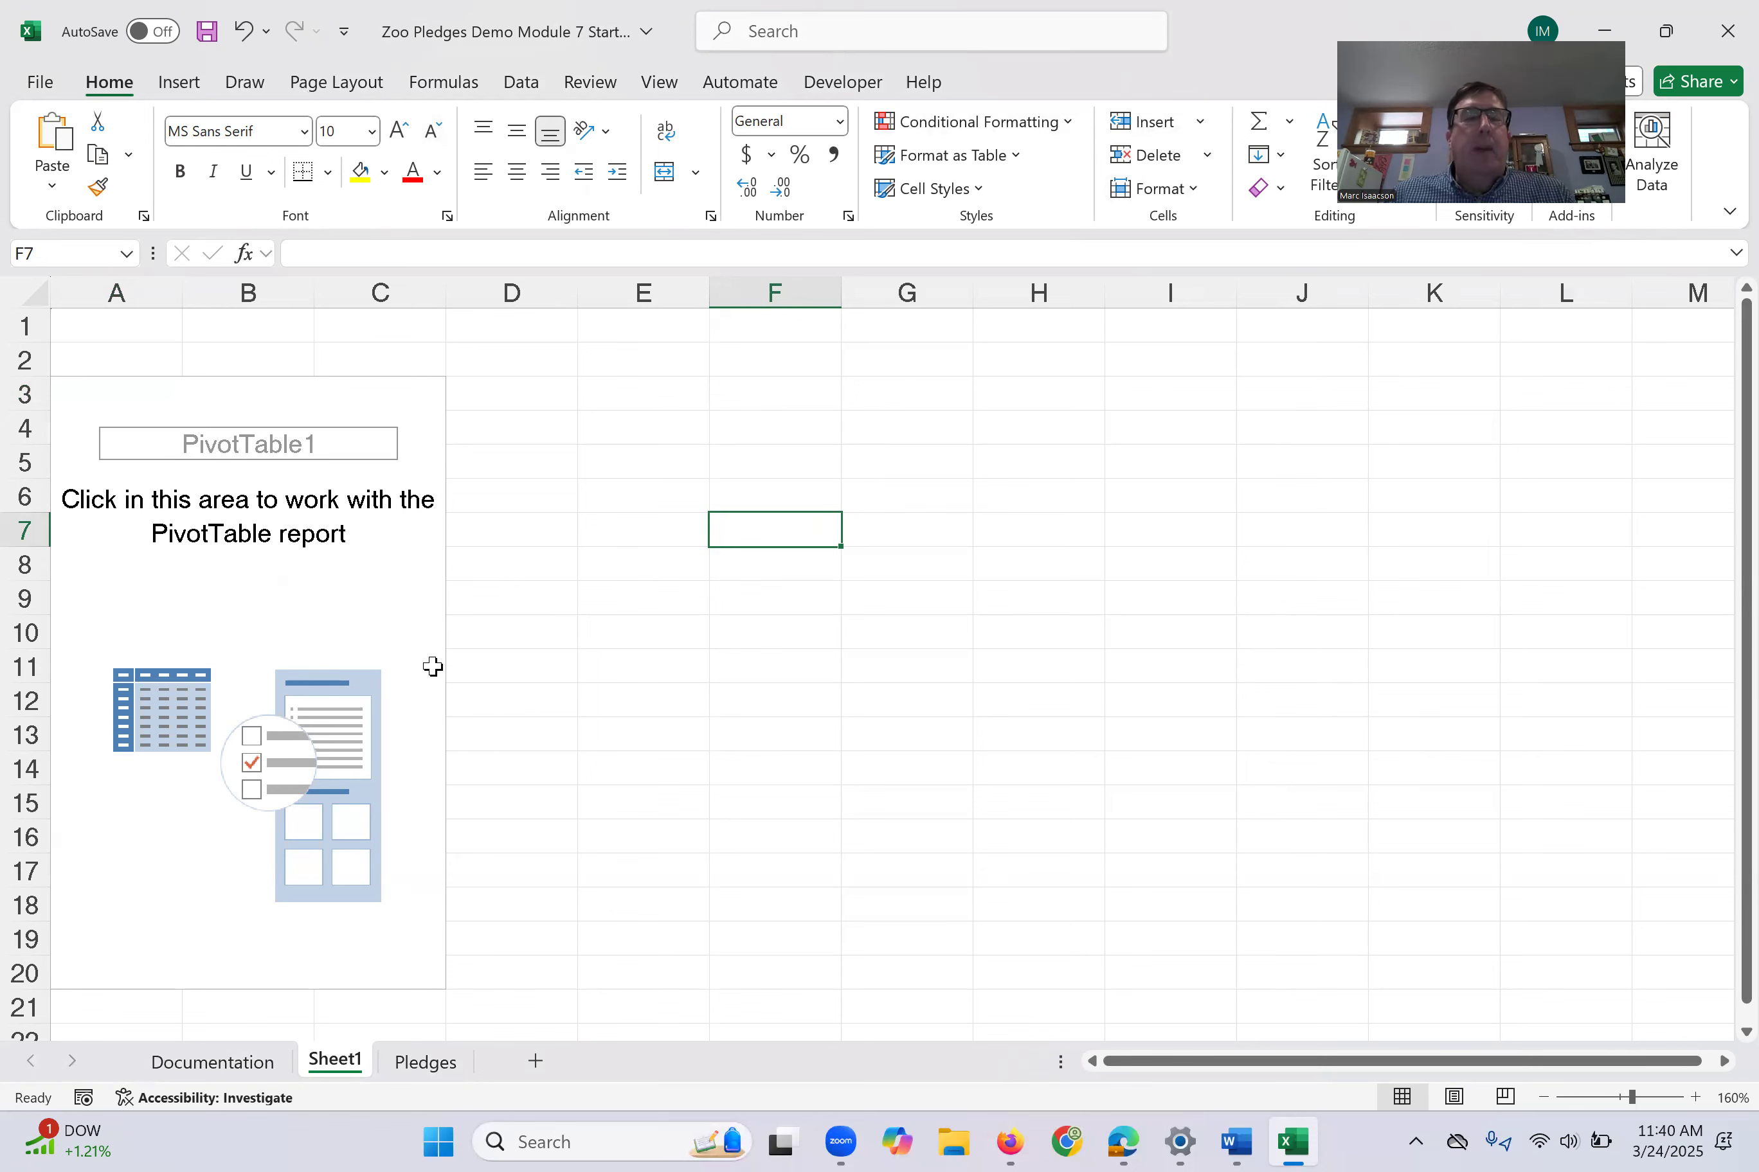
pyautogui.click(192, 626)
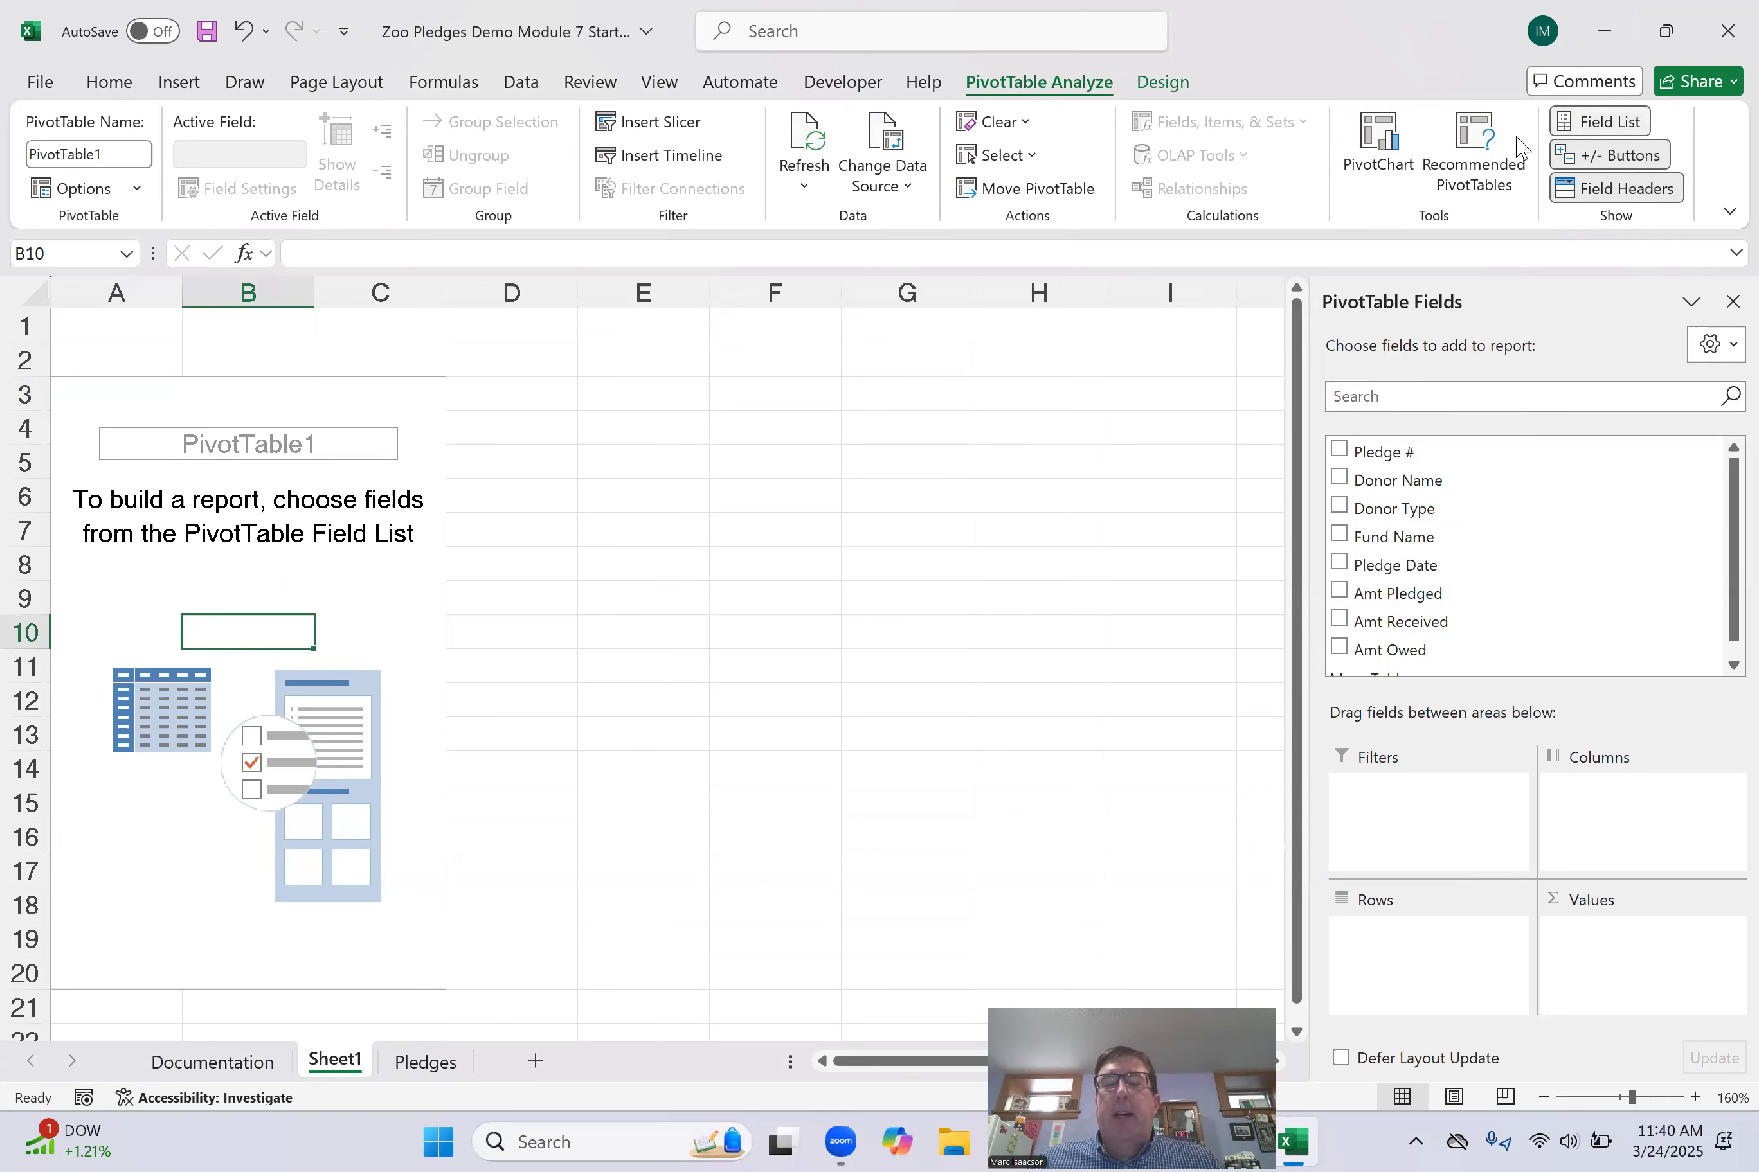
pyautogui.click(1596, 120)
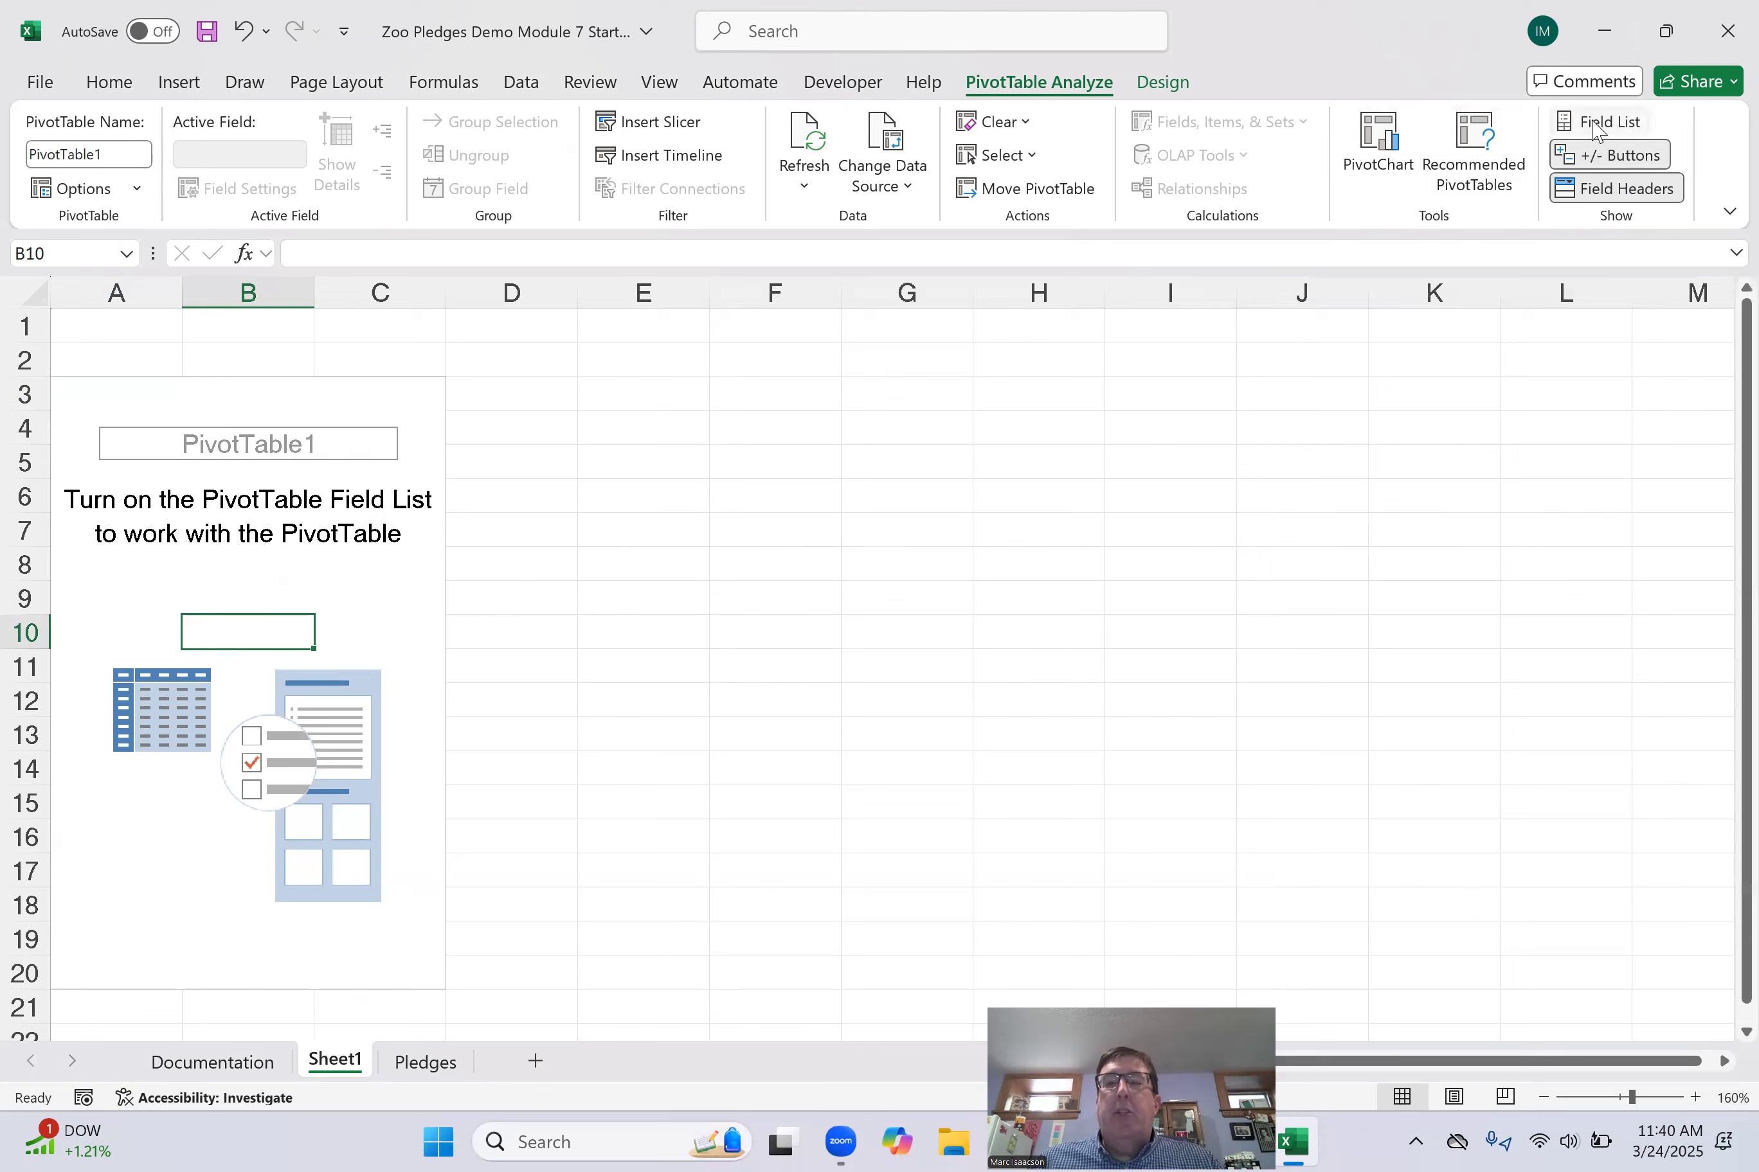
pyautogui.click(1592, 121)
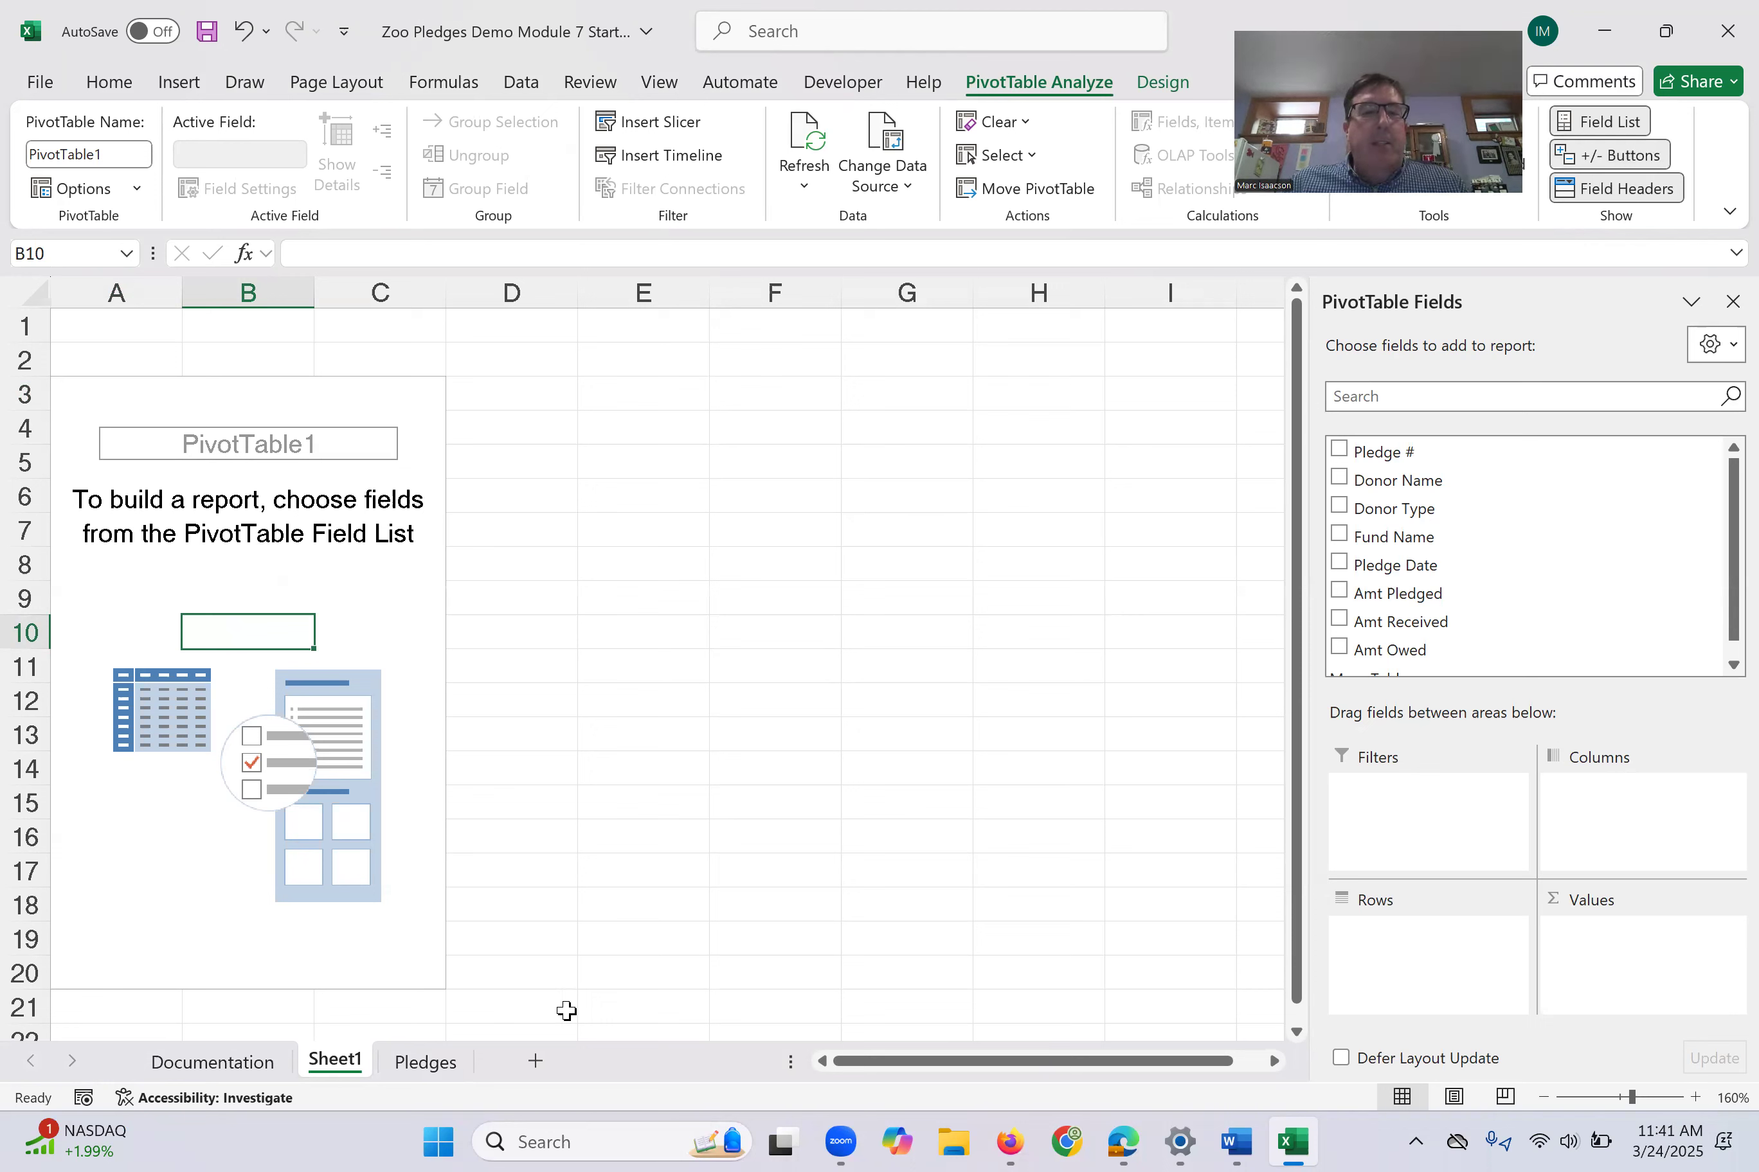
# - Build the PivotTable with Fund Name as rows and Amt Pledged as summed values
pyautogui.click(420, 1063)
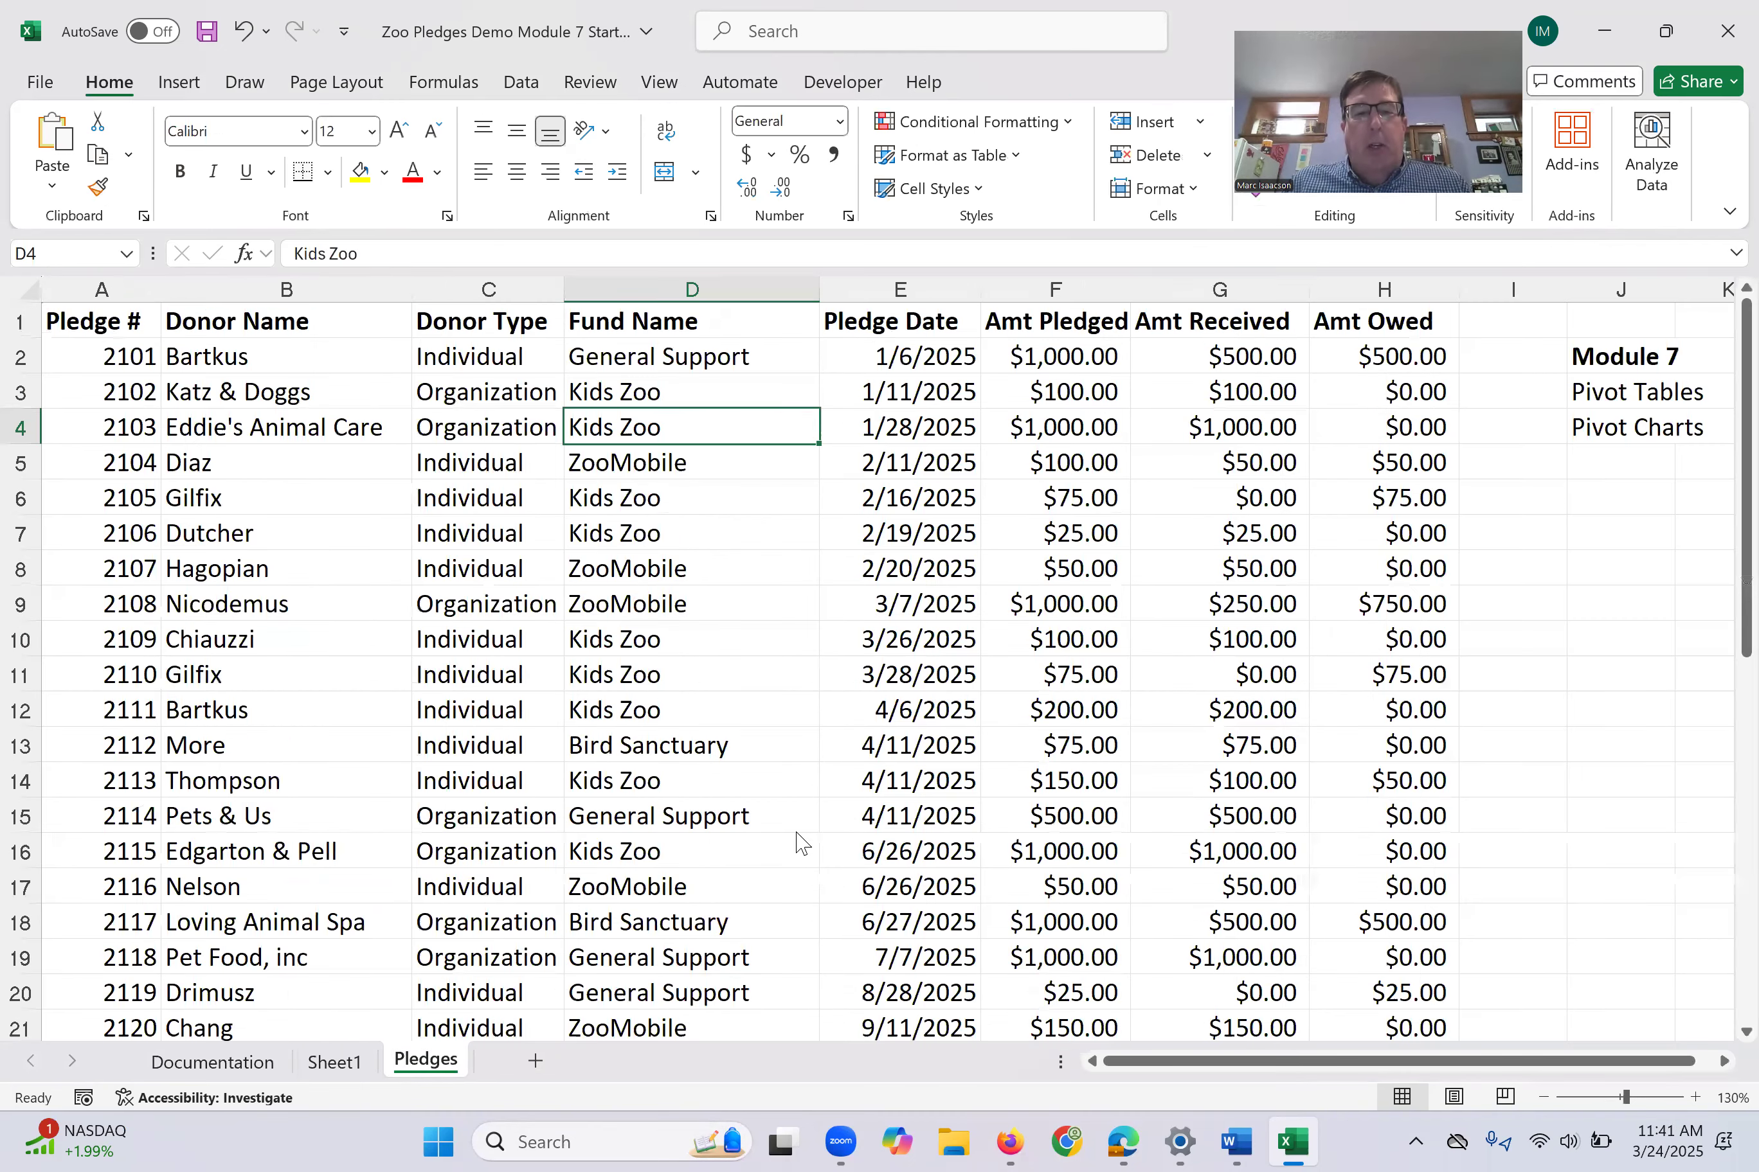
pyautogui.click(335, 1063)
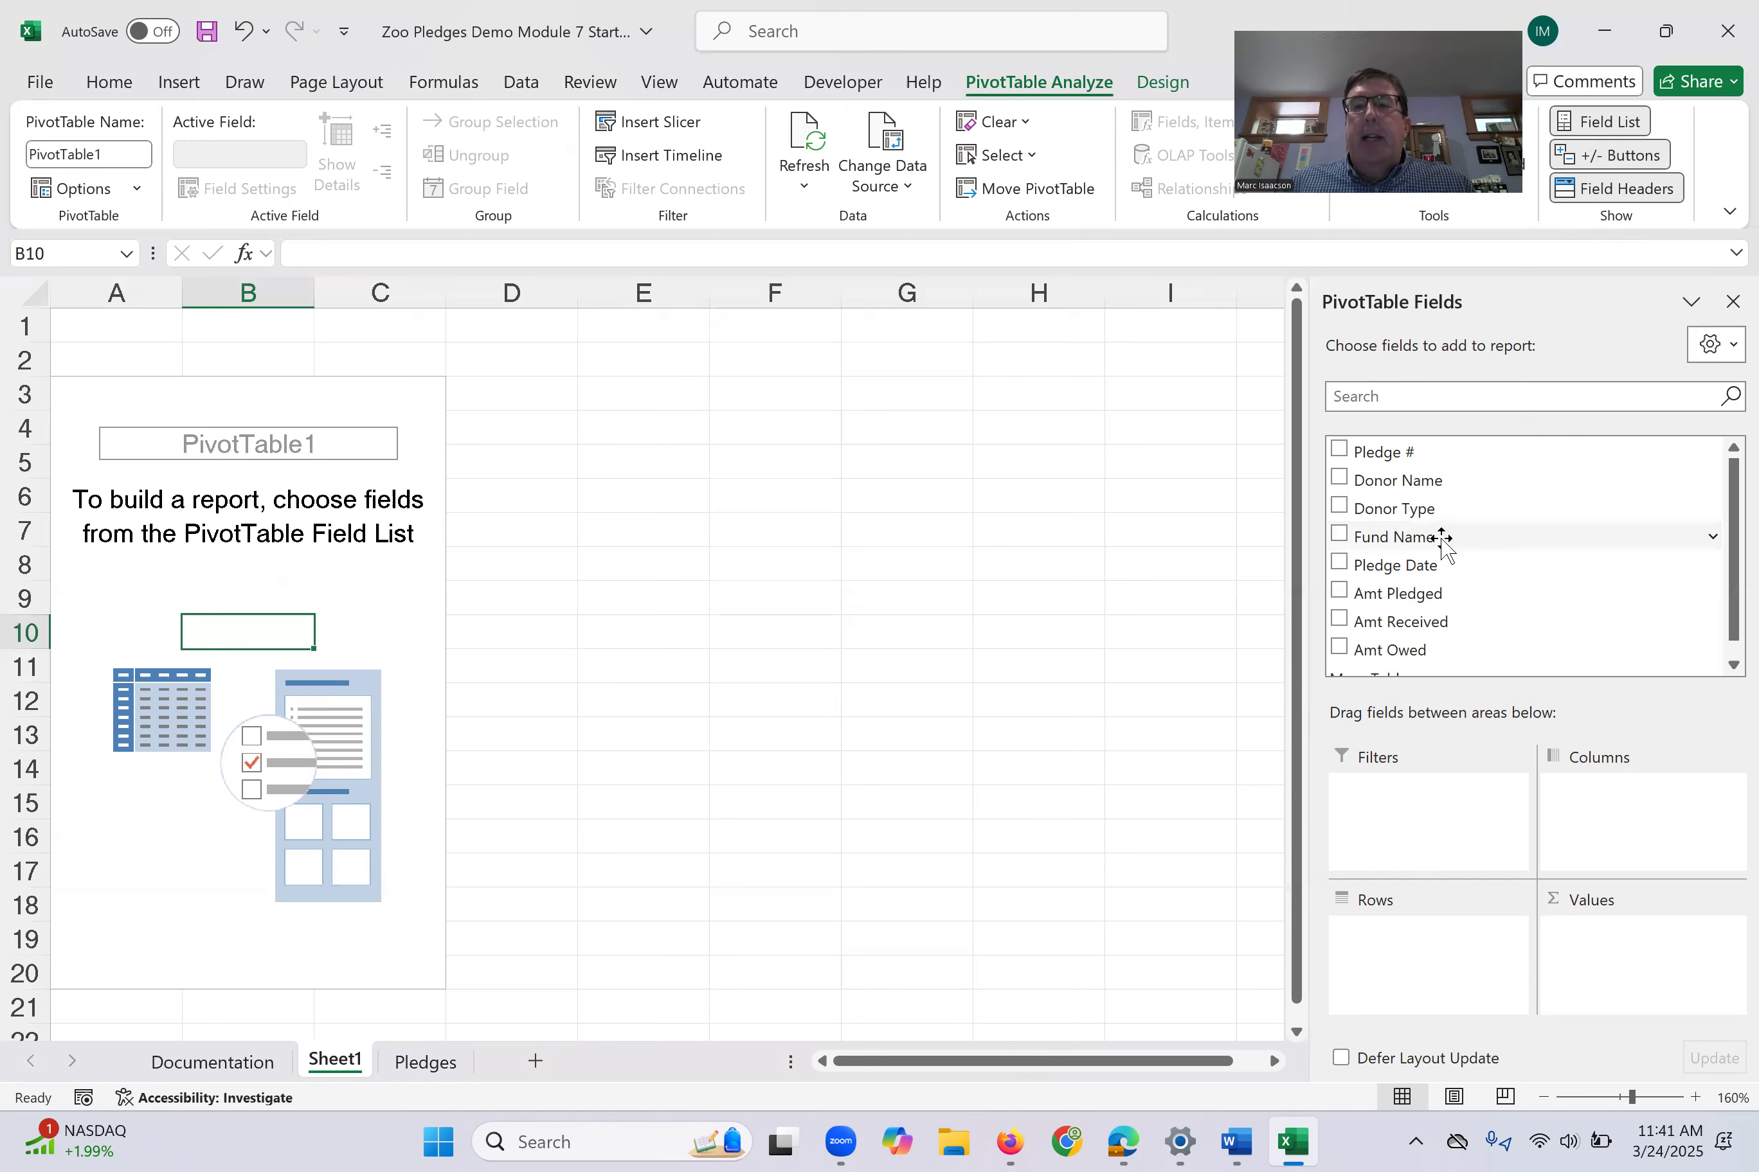
pyautogui.moveTo(1443, 538); pyautogui.dragTo(1455, 996)
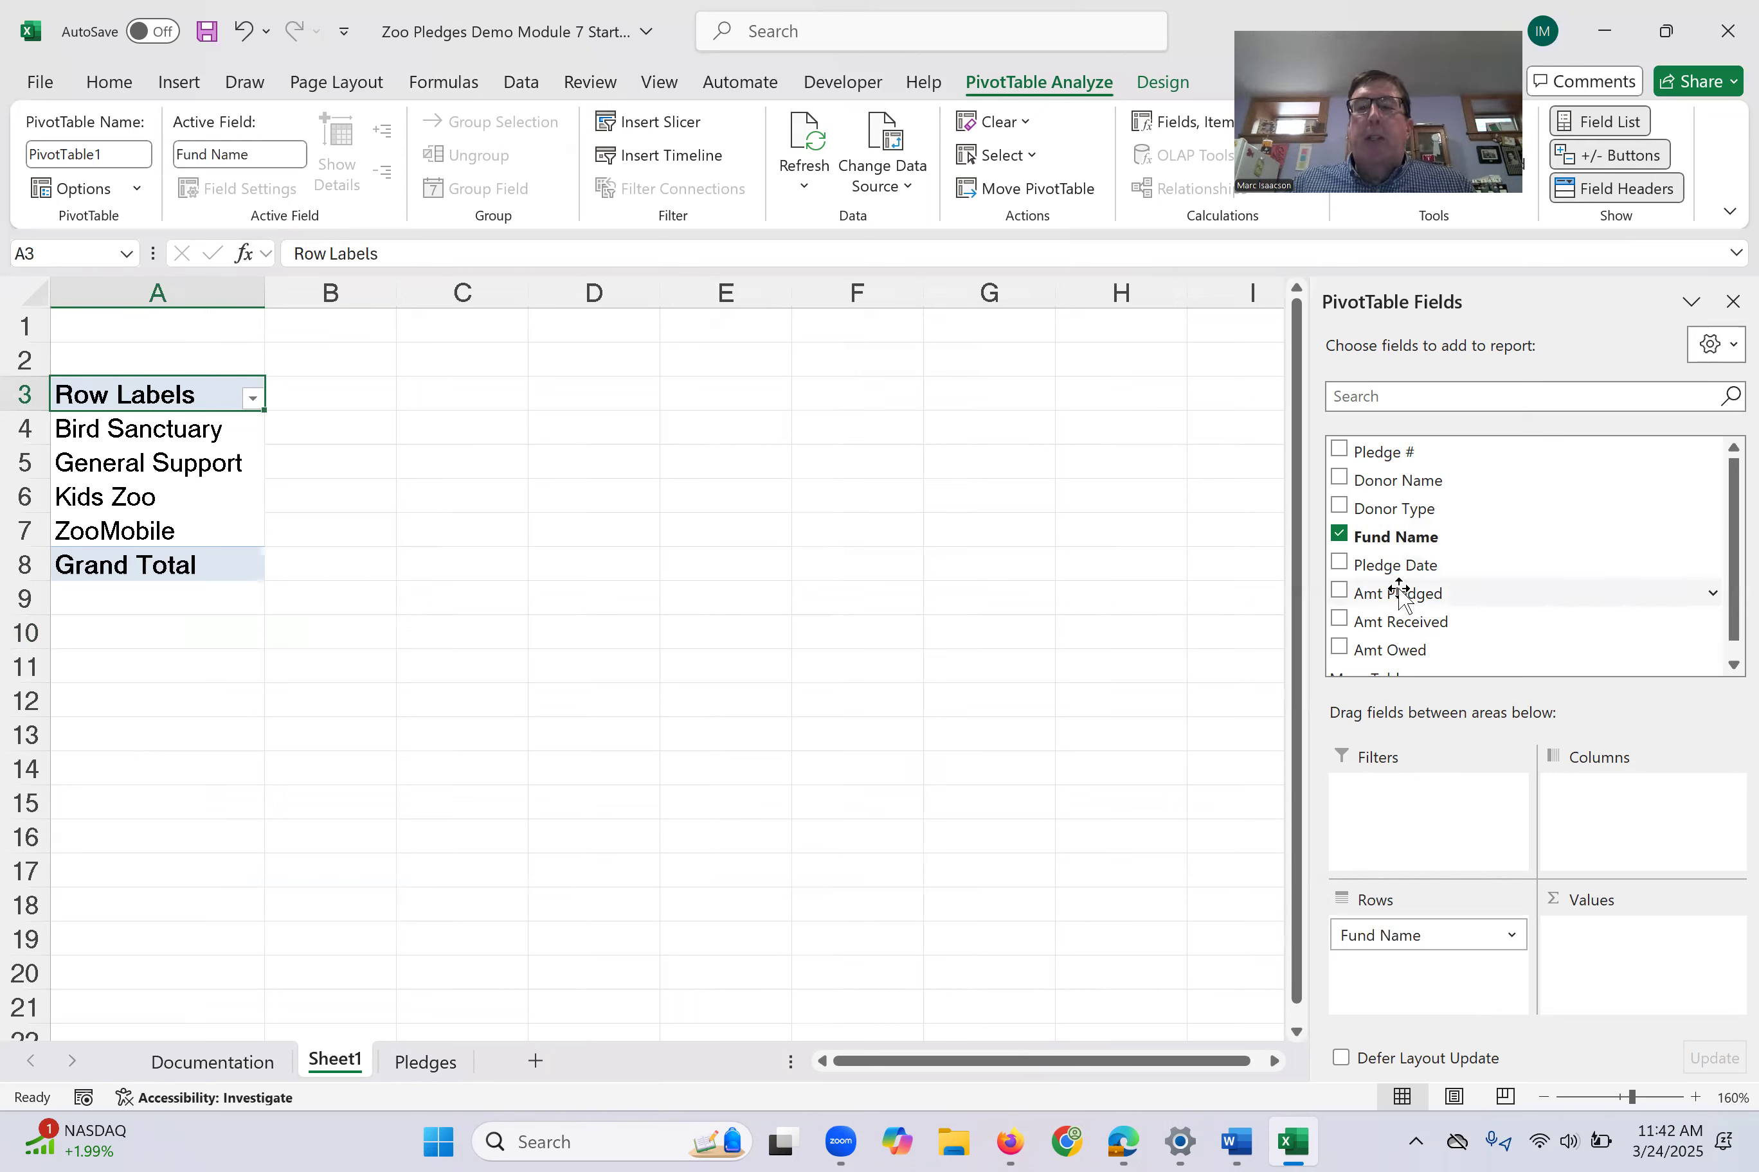
pyautogui.moveTo(1396, 594); pyautogui.dragTo(1631, 971)
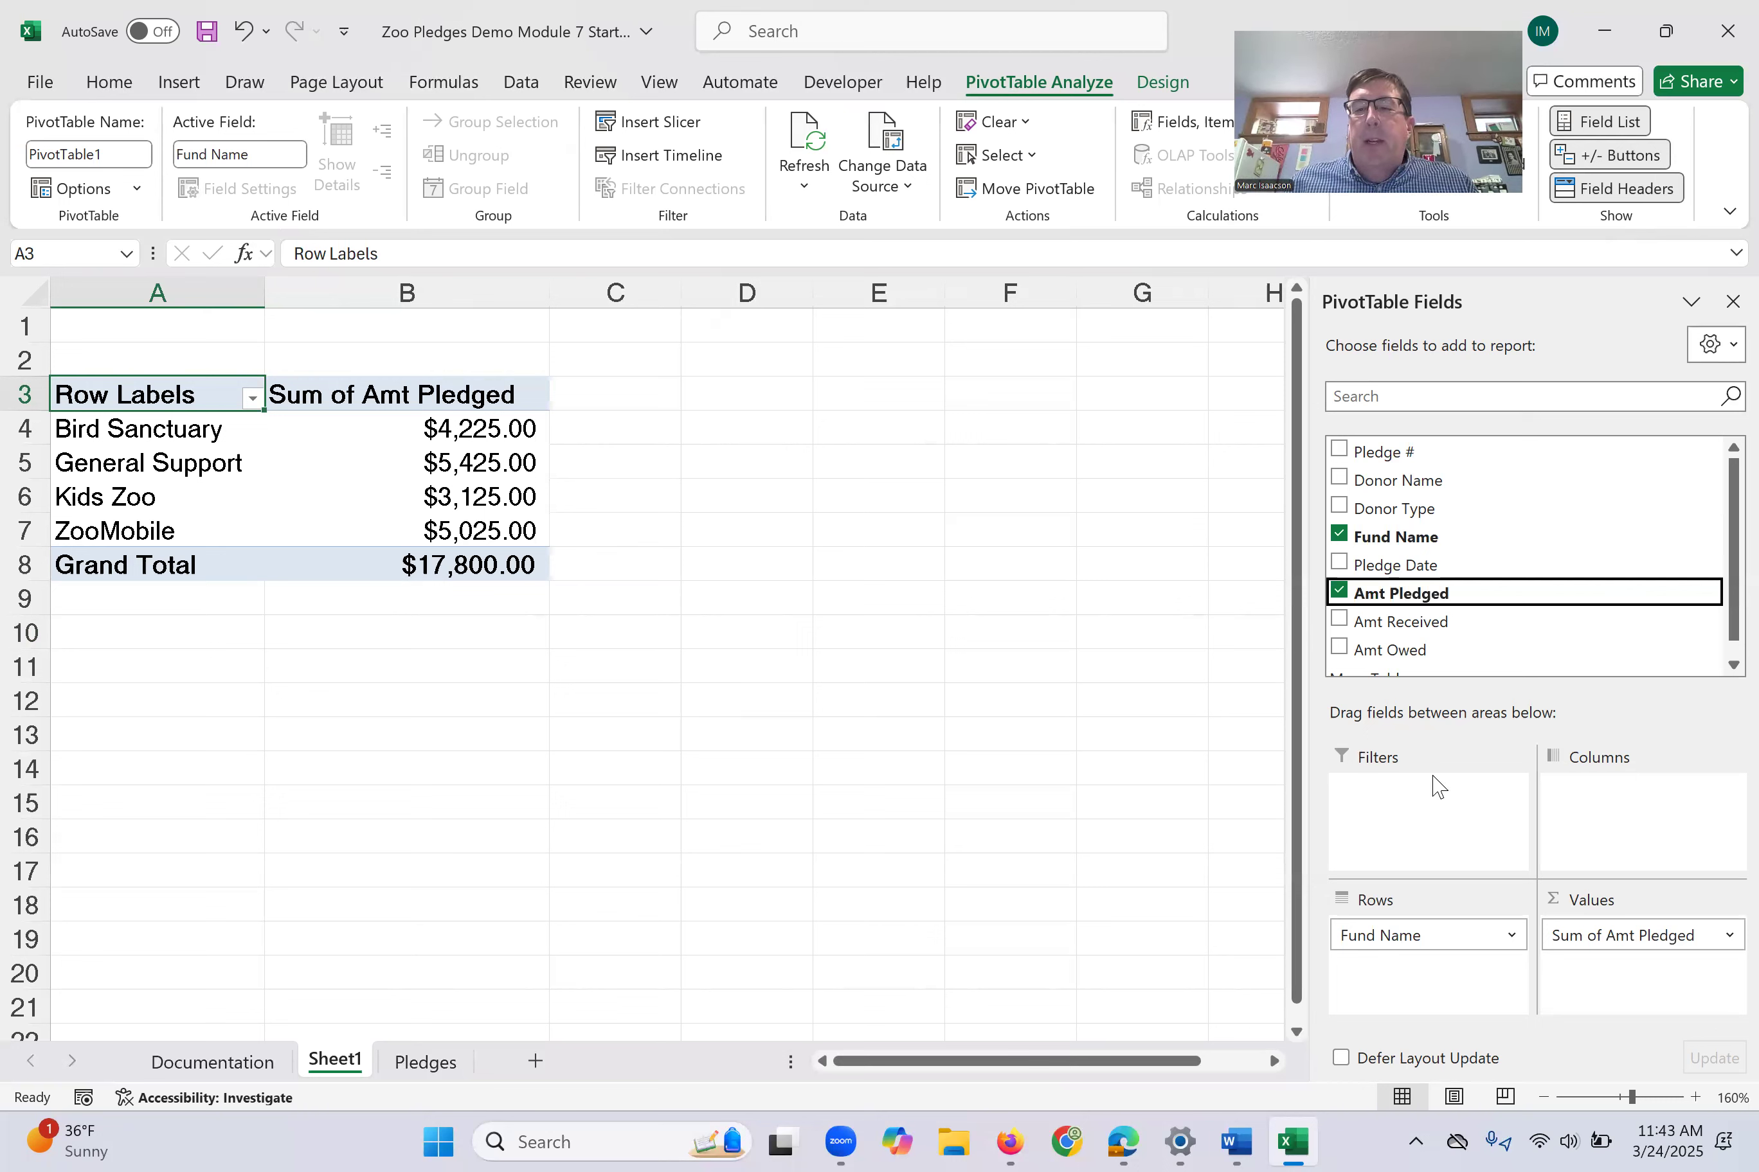
# - Change the Amt Pledged value field's calculation in the PivotTable to Count
pyautogui.moveTo(486, 452)
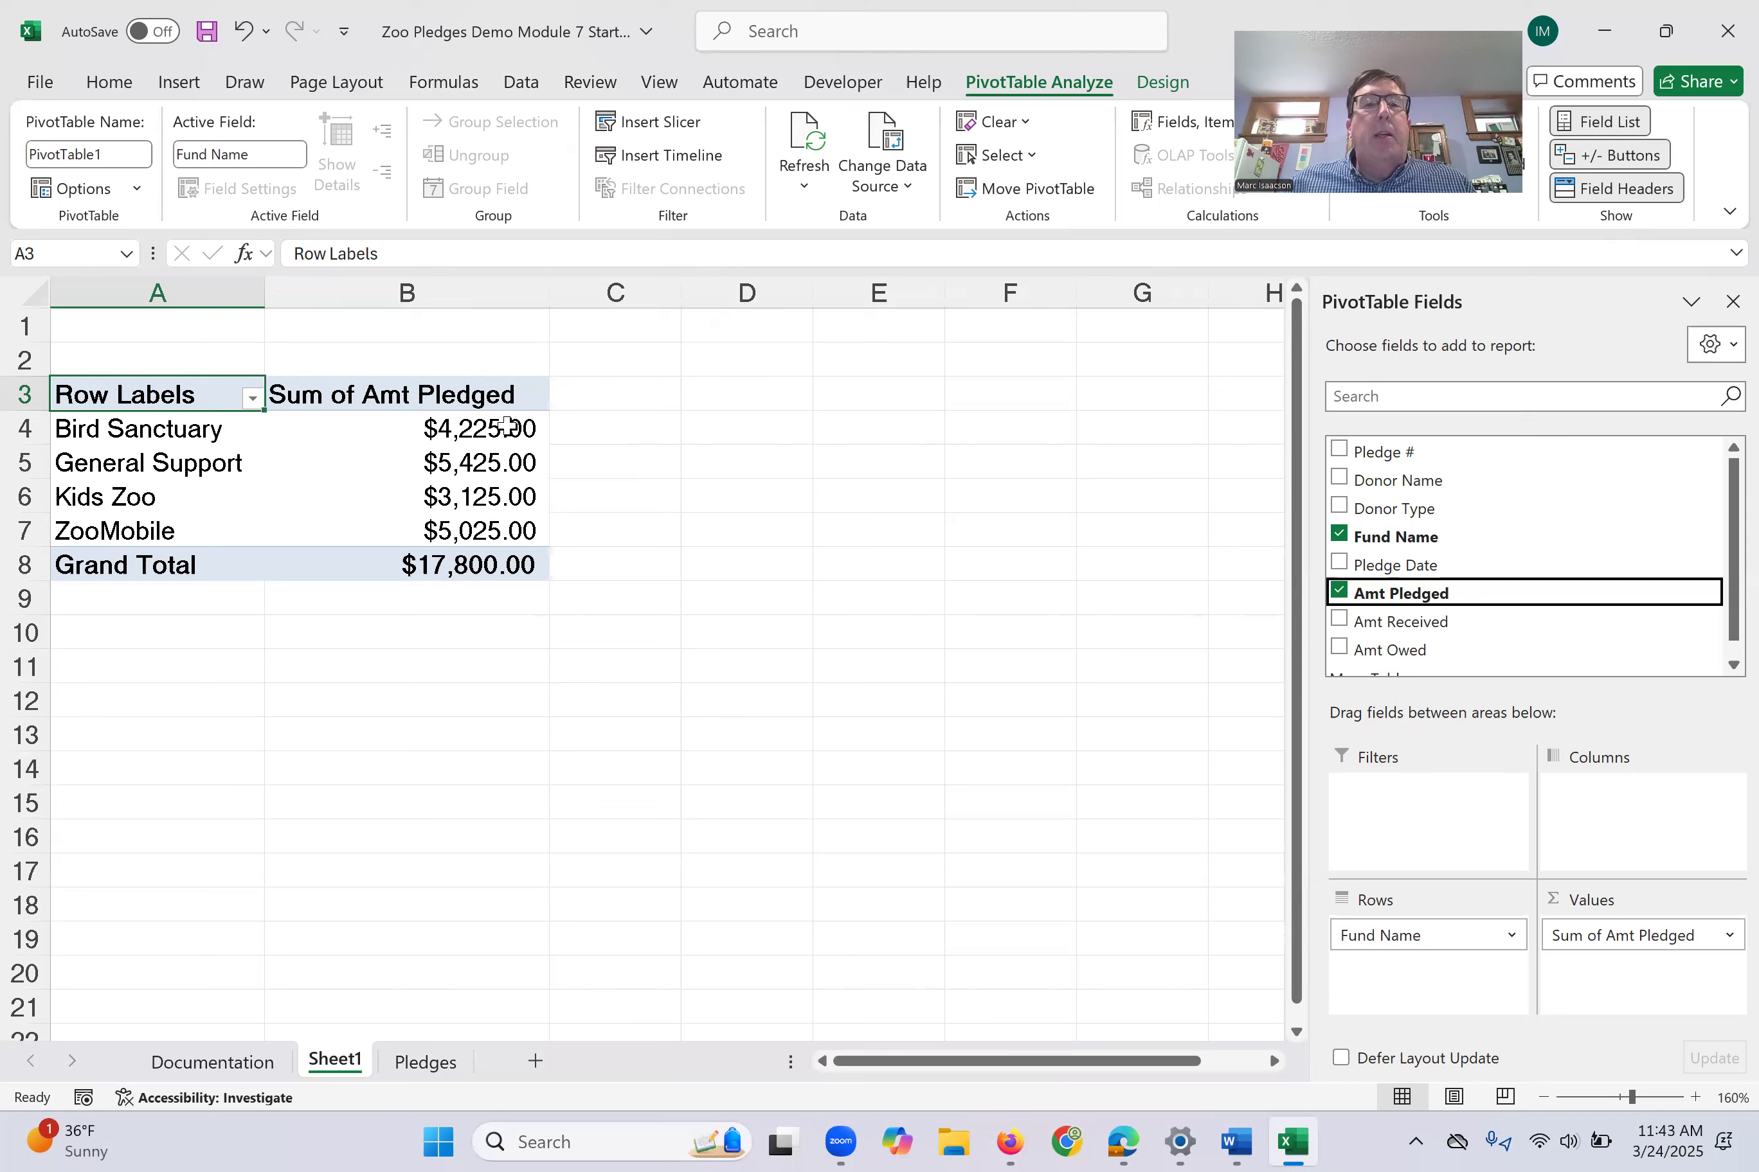
pyautogui.click(1727, 936)
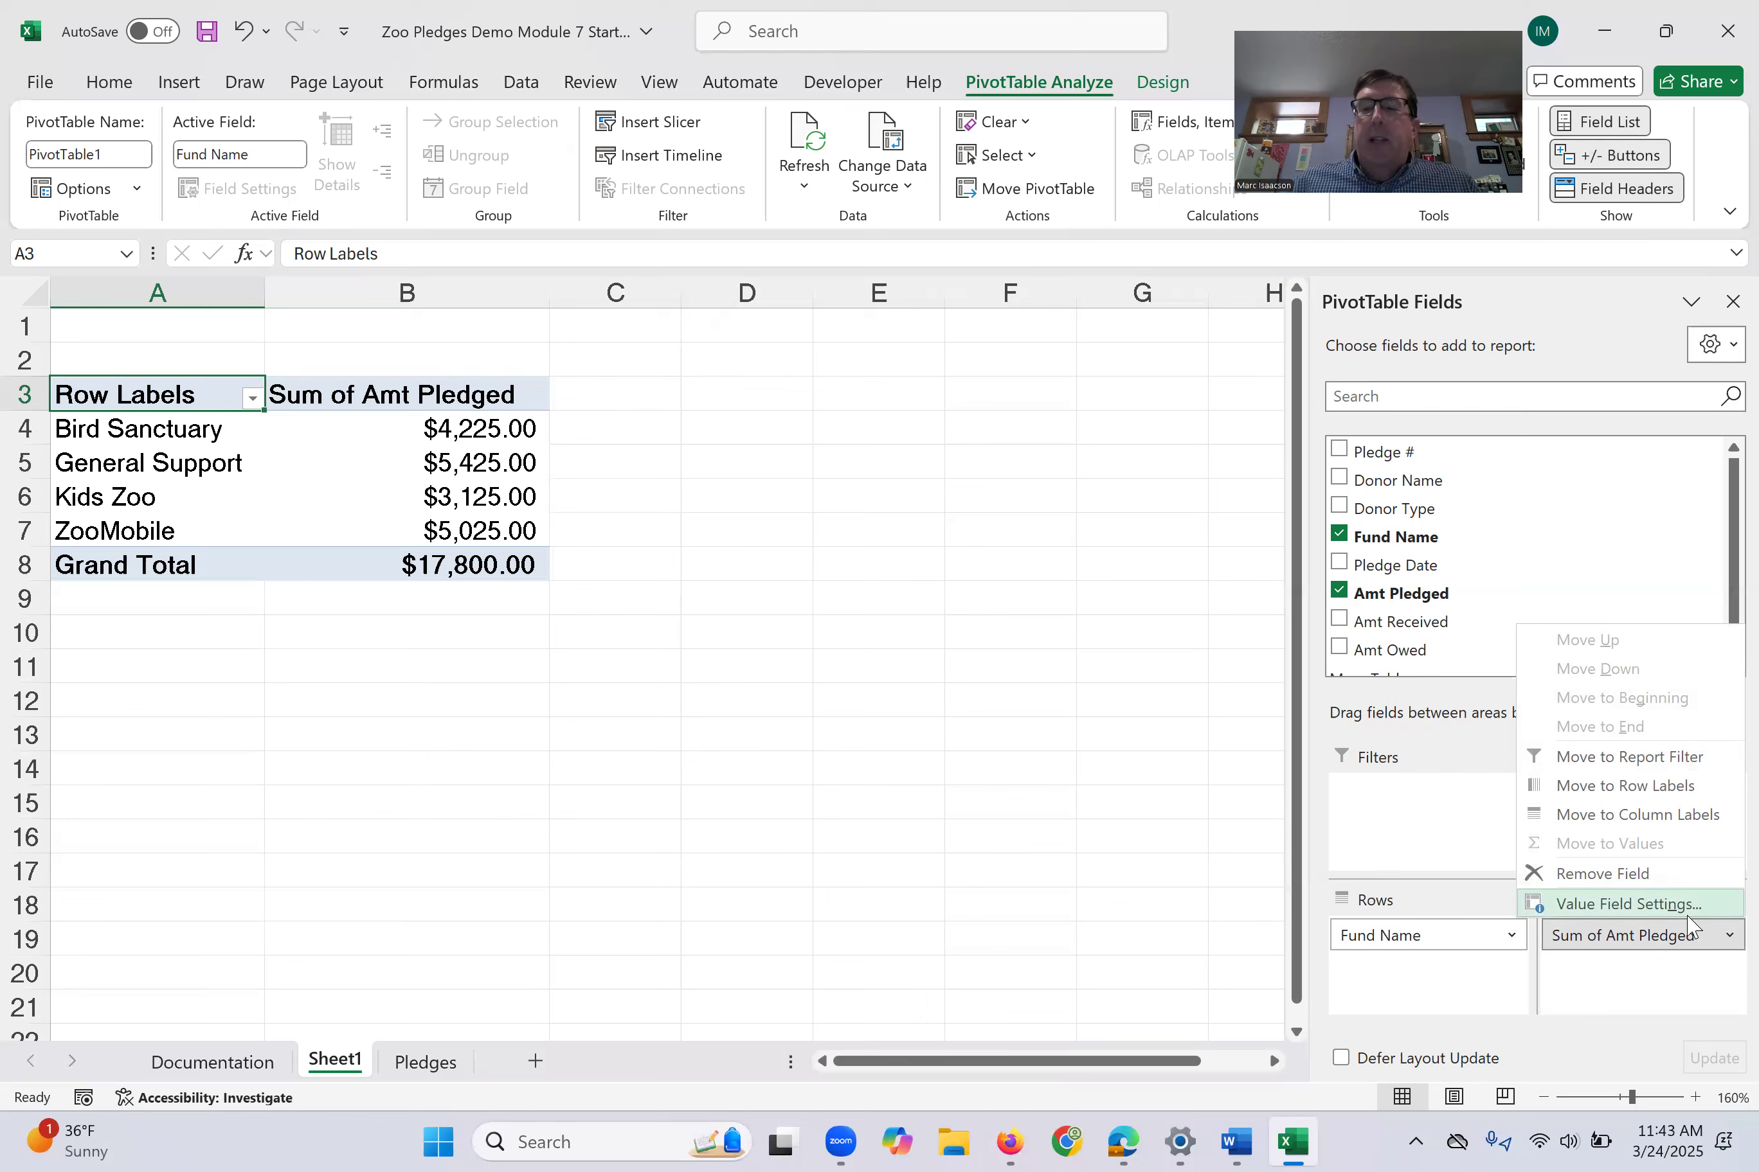
pyautogui.click(1609, 906)
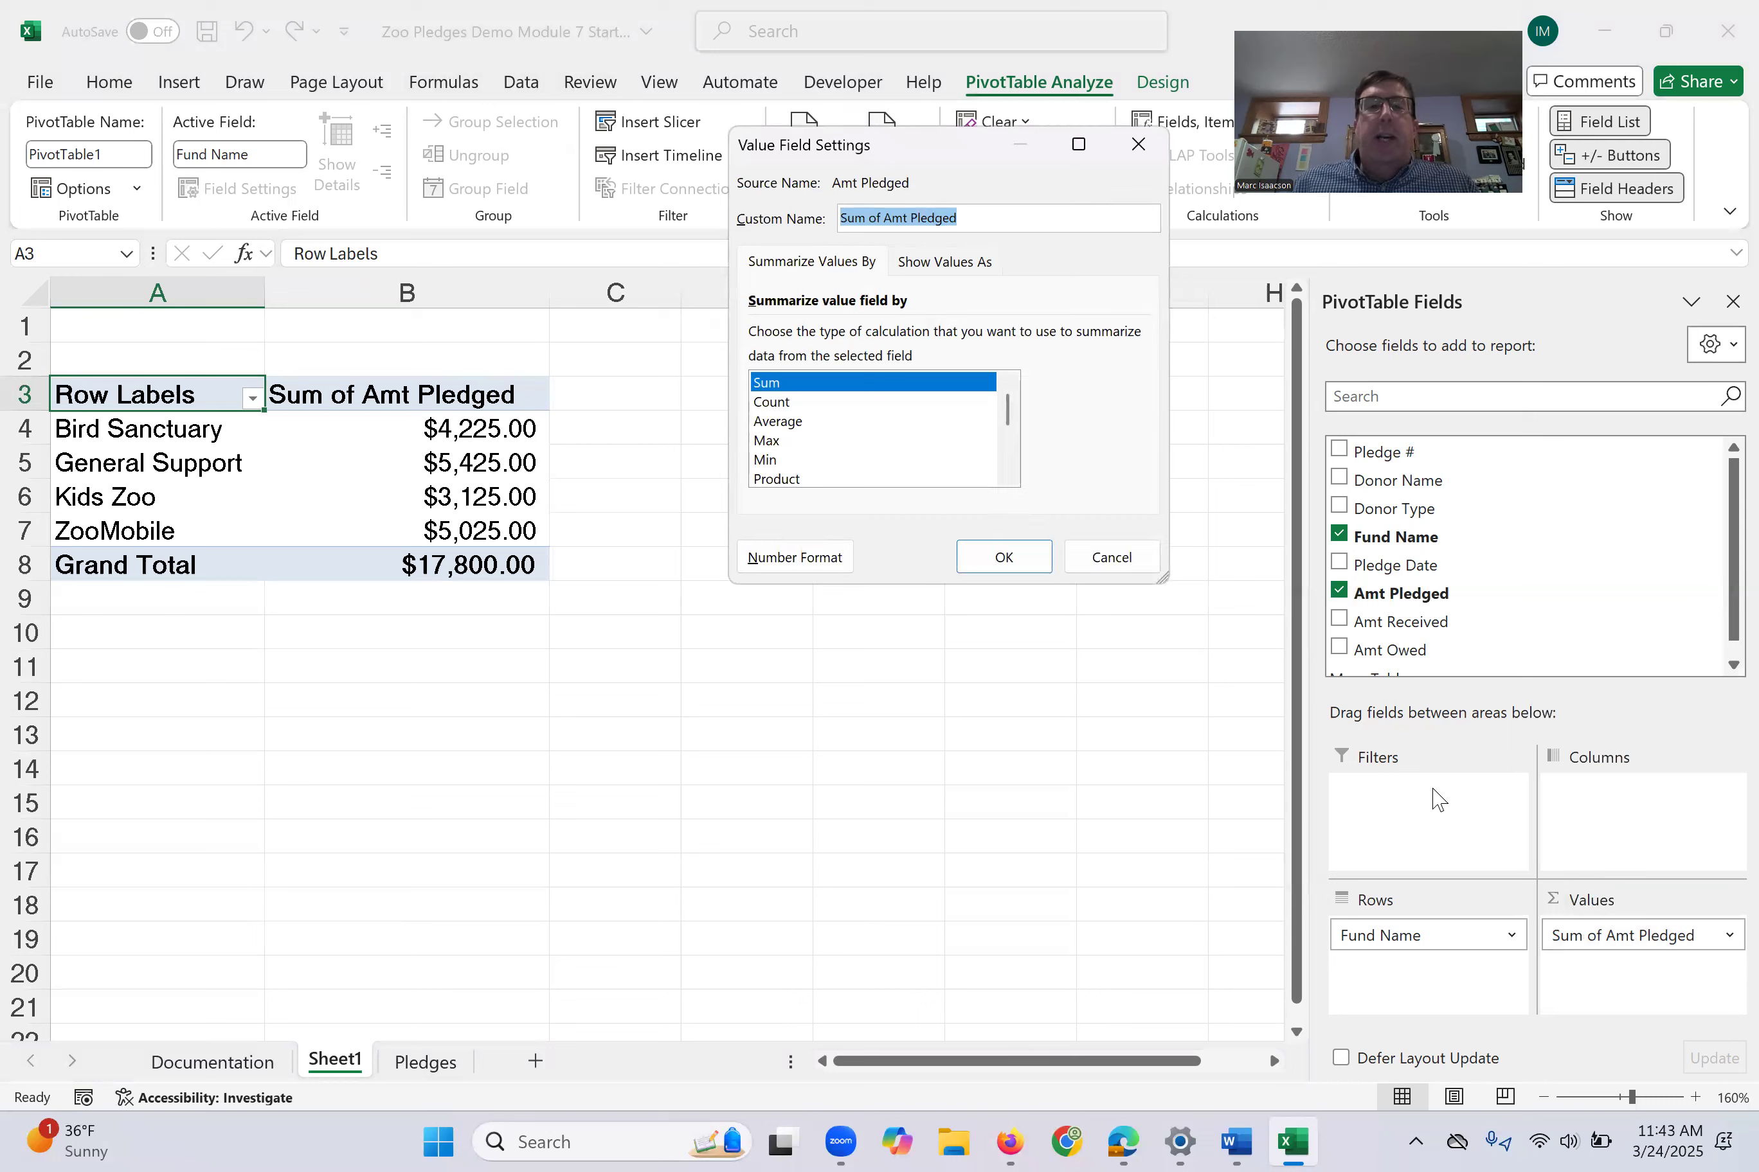
pyautogui.click(774, 407)
pyautogui.click(1007, 560)
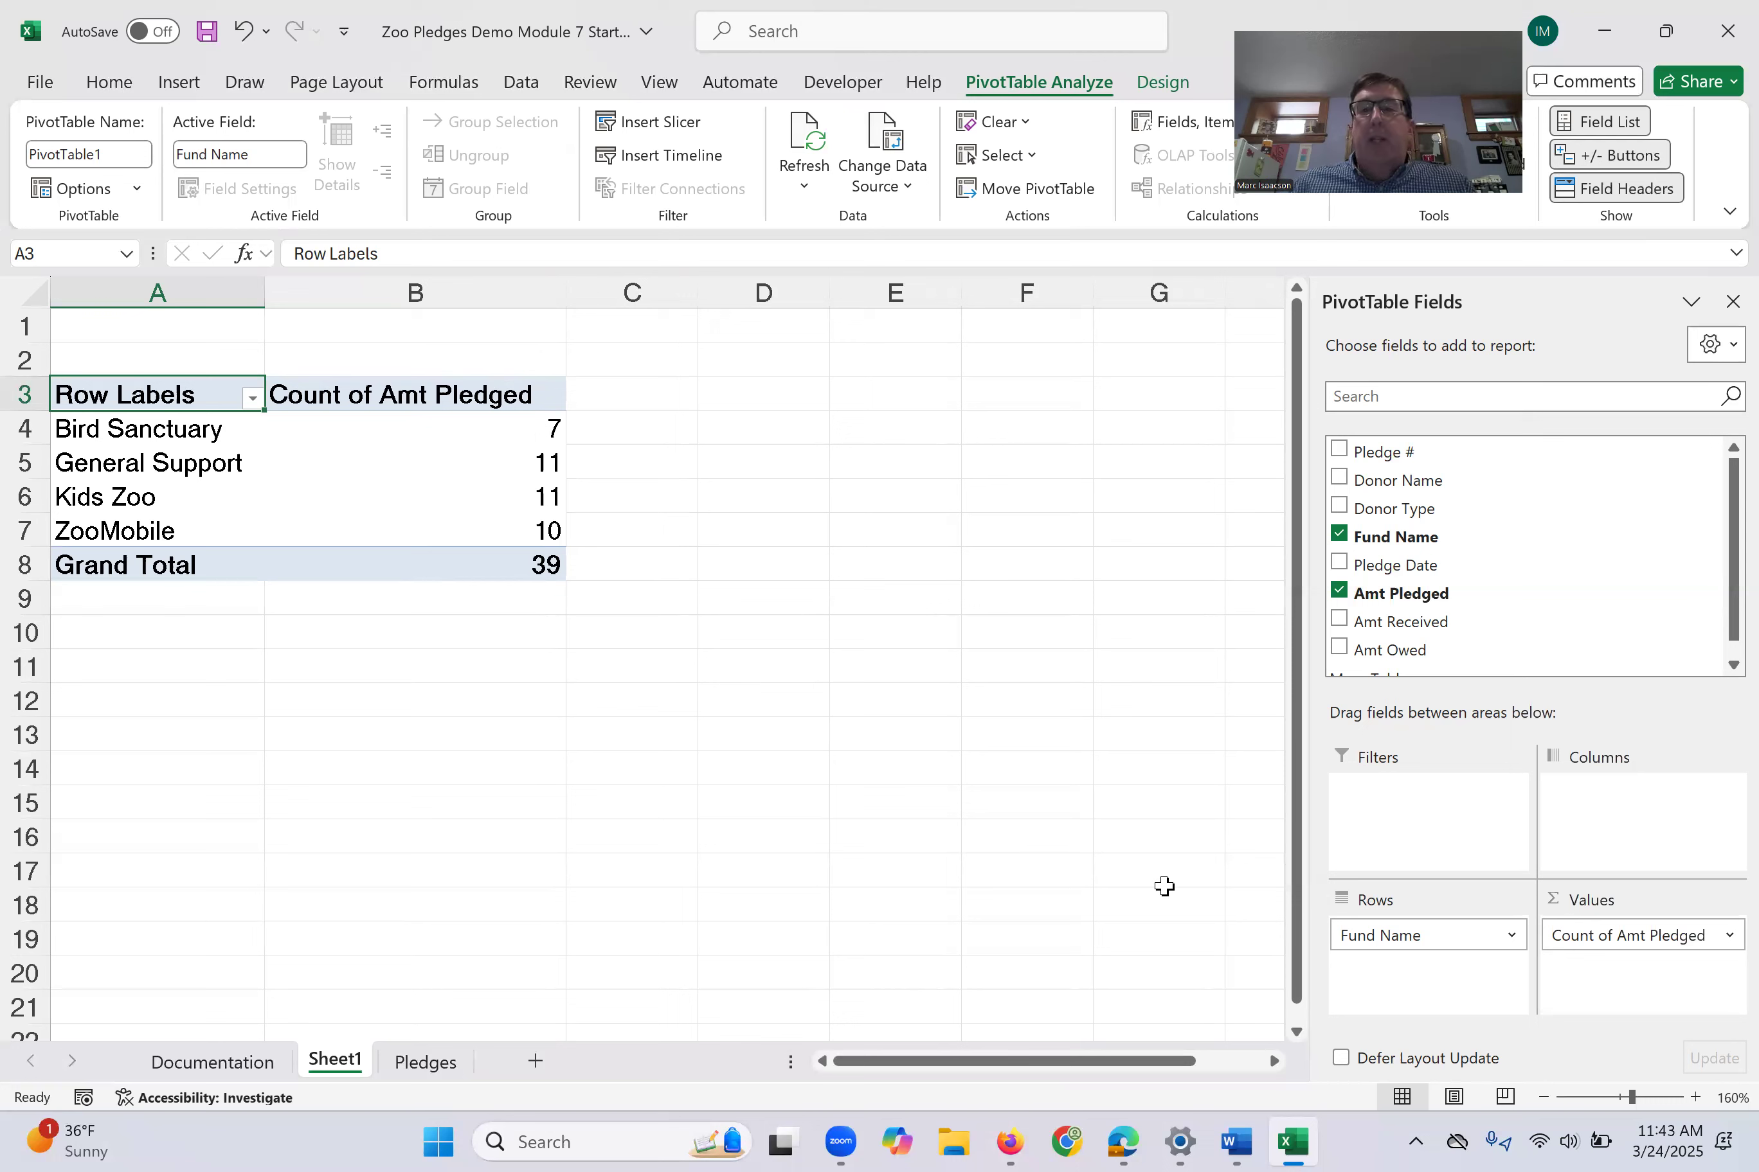
# - Set the Amt Pledged value field to summarize by Average
pyautogui.click(1727, 937)
pyautogui.click(1627, 904)
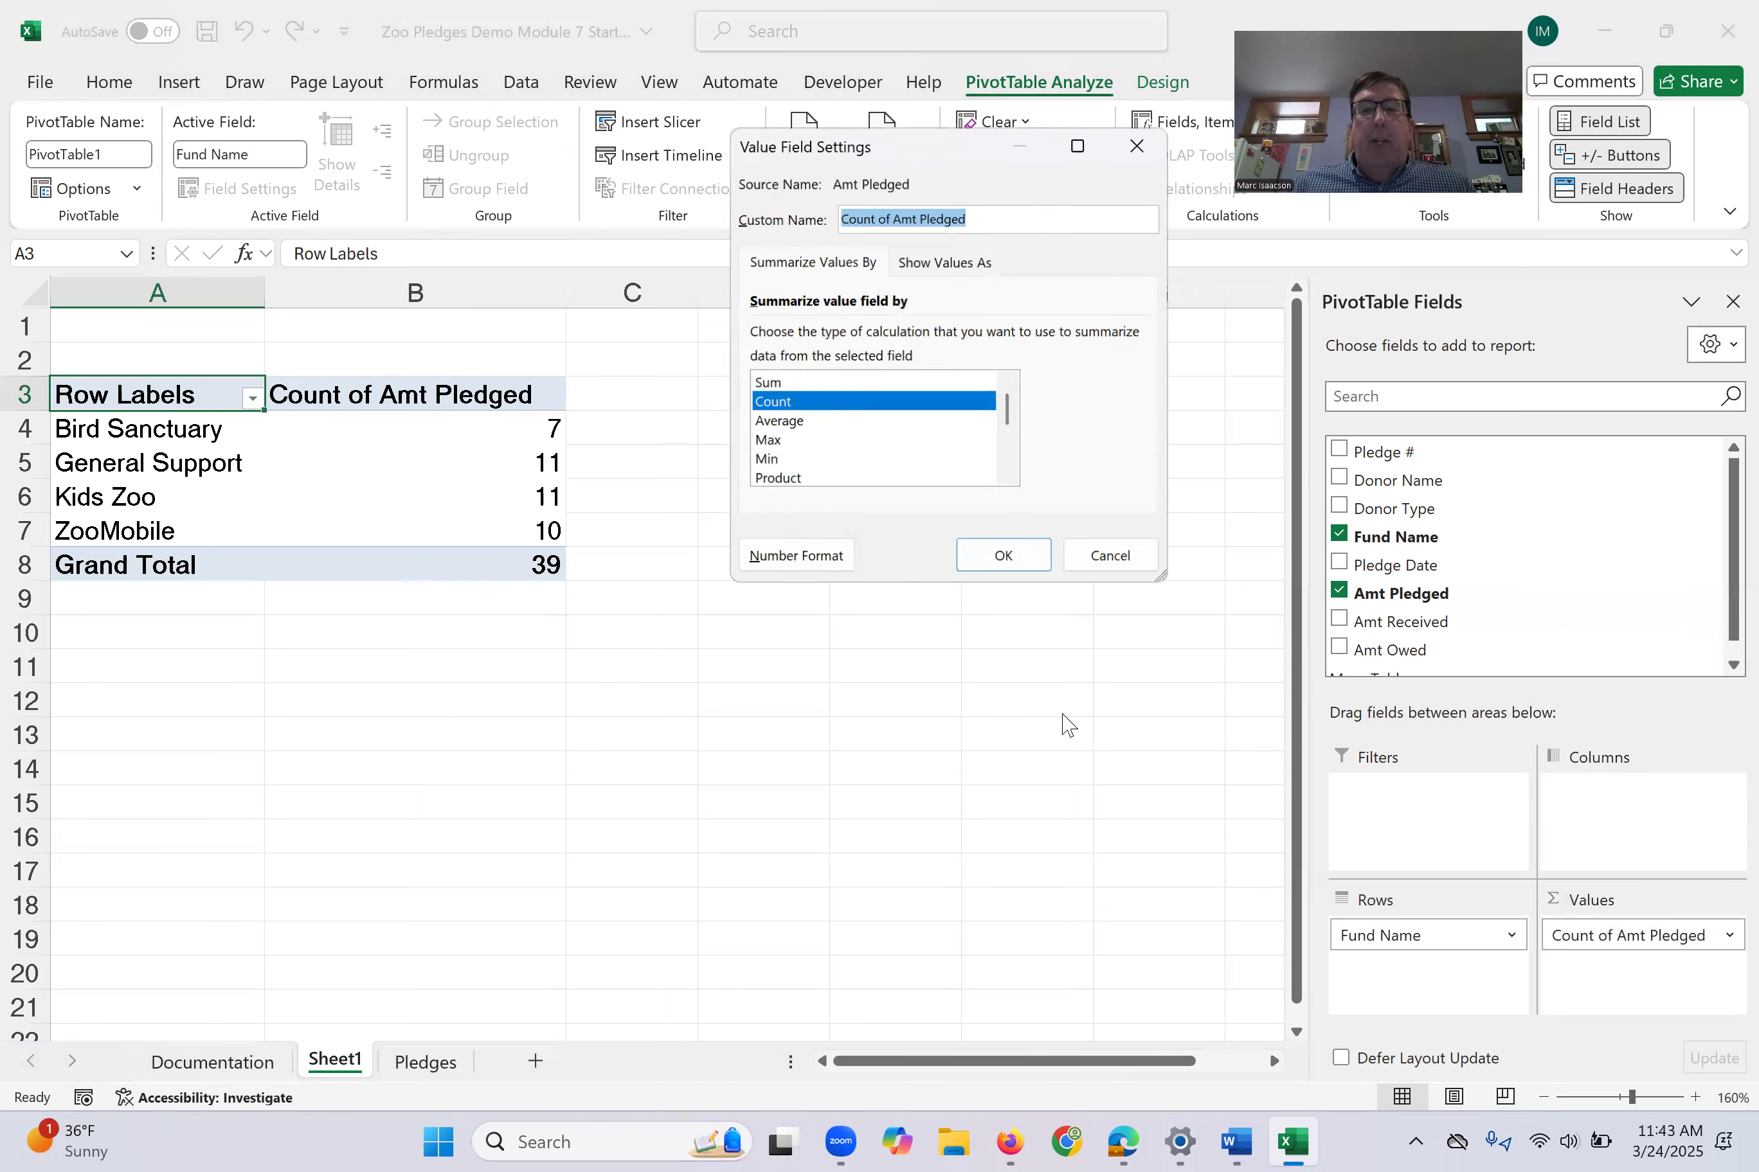
pyautogui.click(768, 421)
pyautogui.click(998, 558)
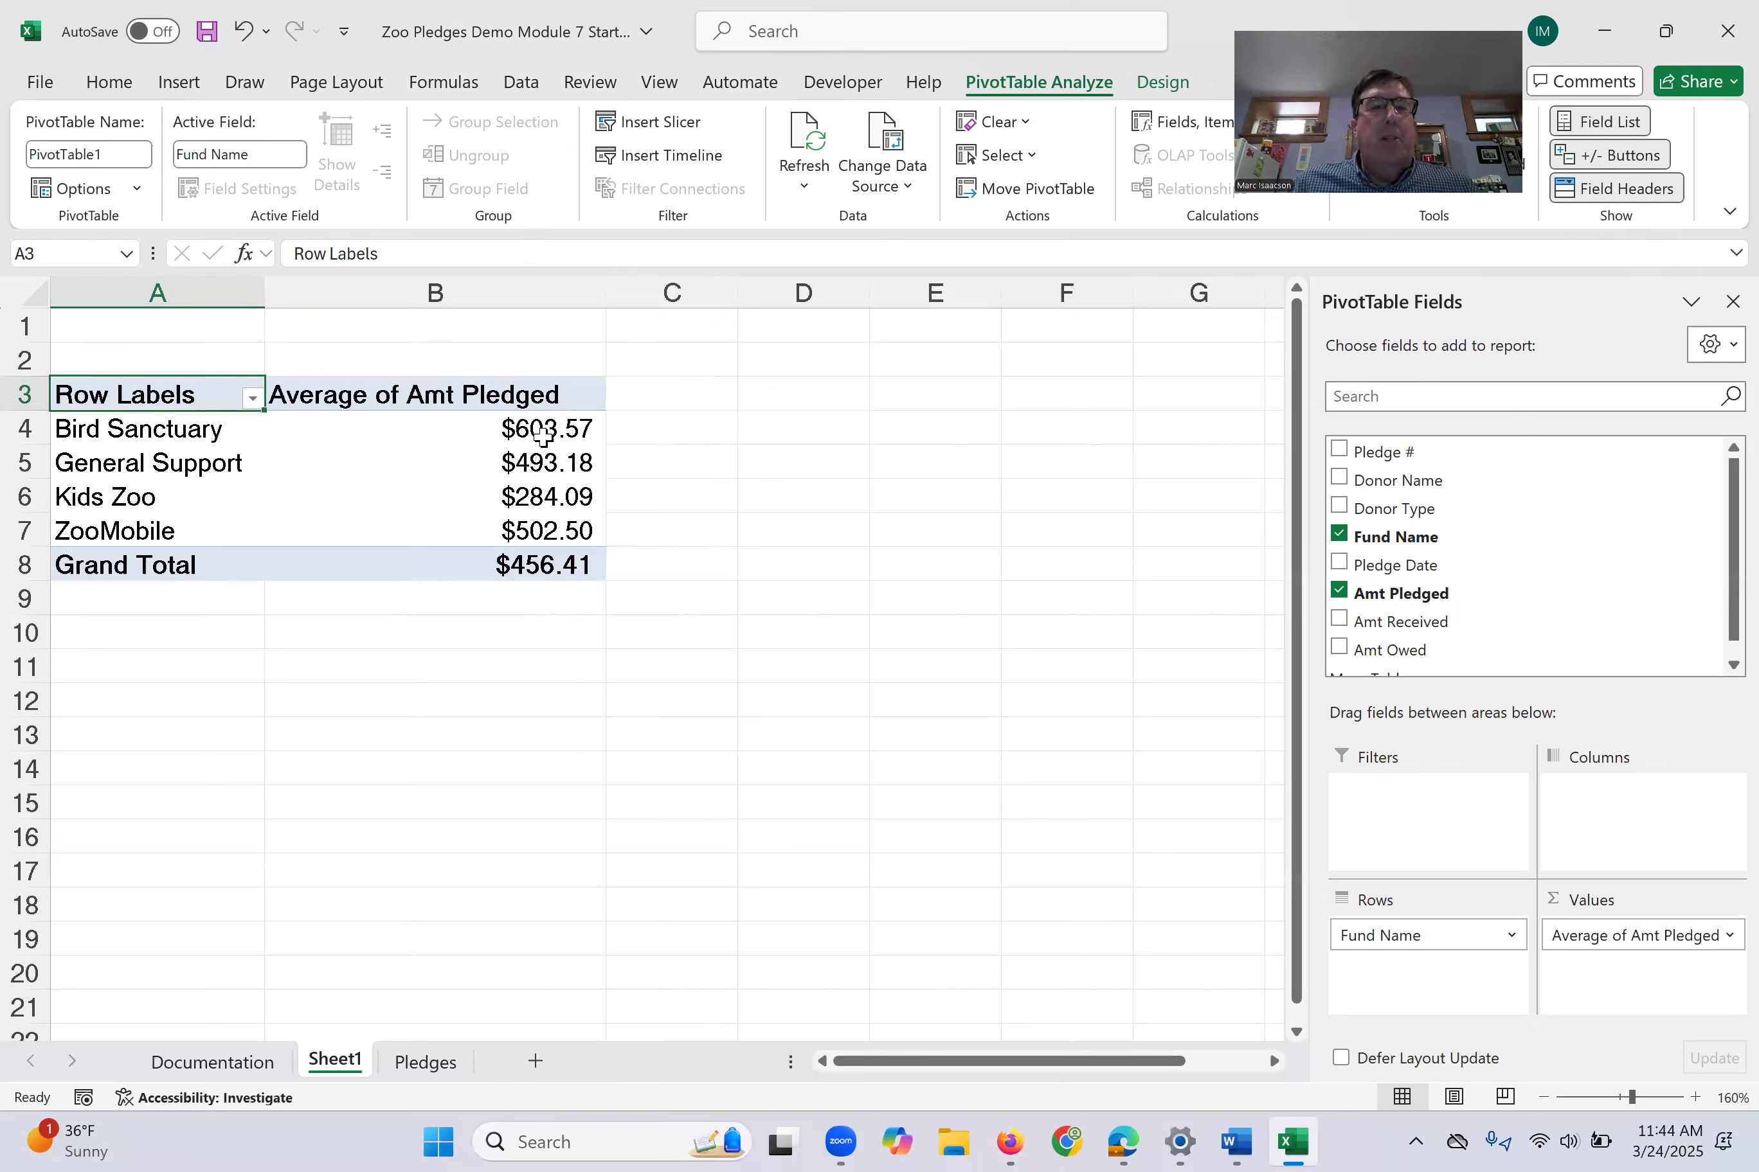
# - Extract the pledge records behind the Bird Sanctuary average to a detail sheet and return to the PivotTable on Sheet1
pyautogui.click(433, 429)
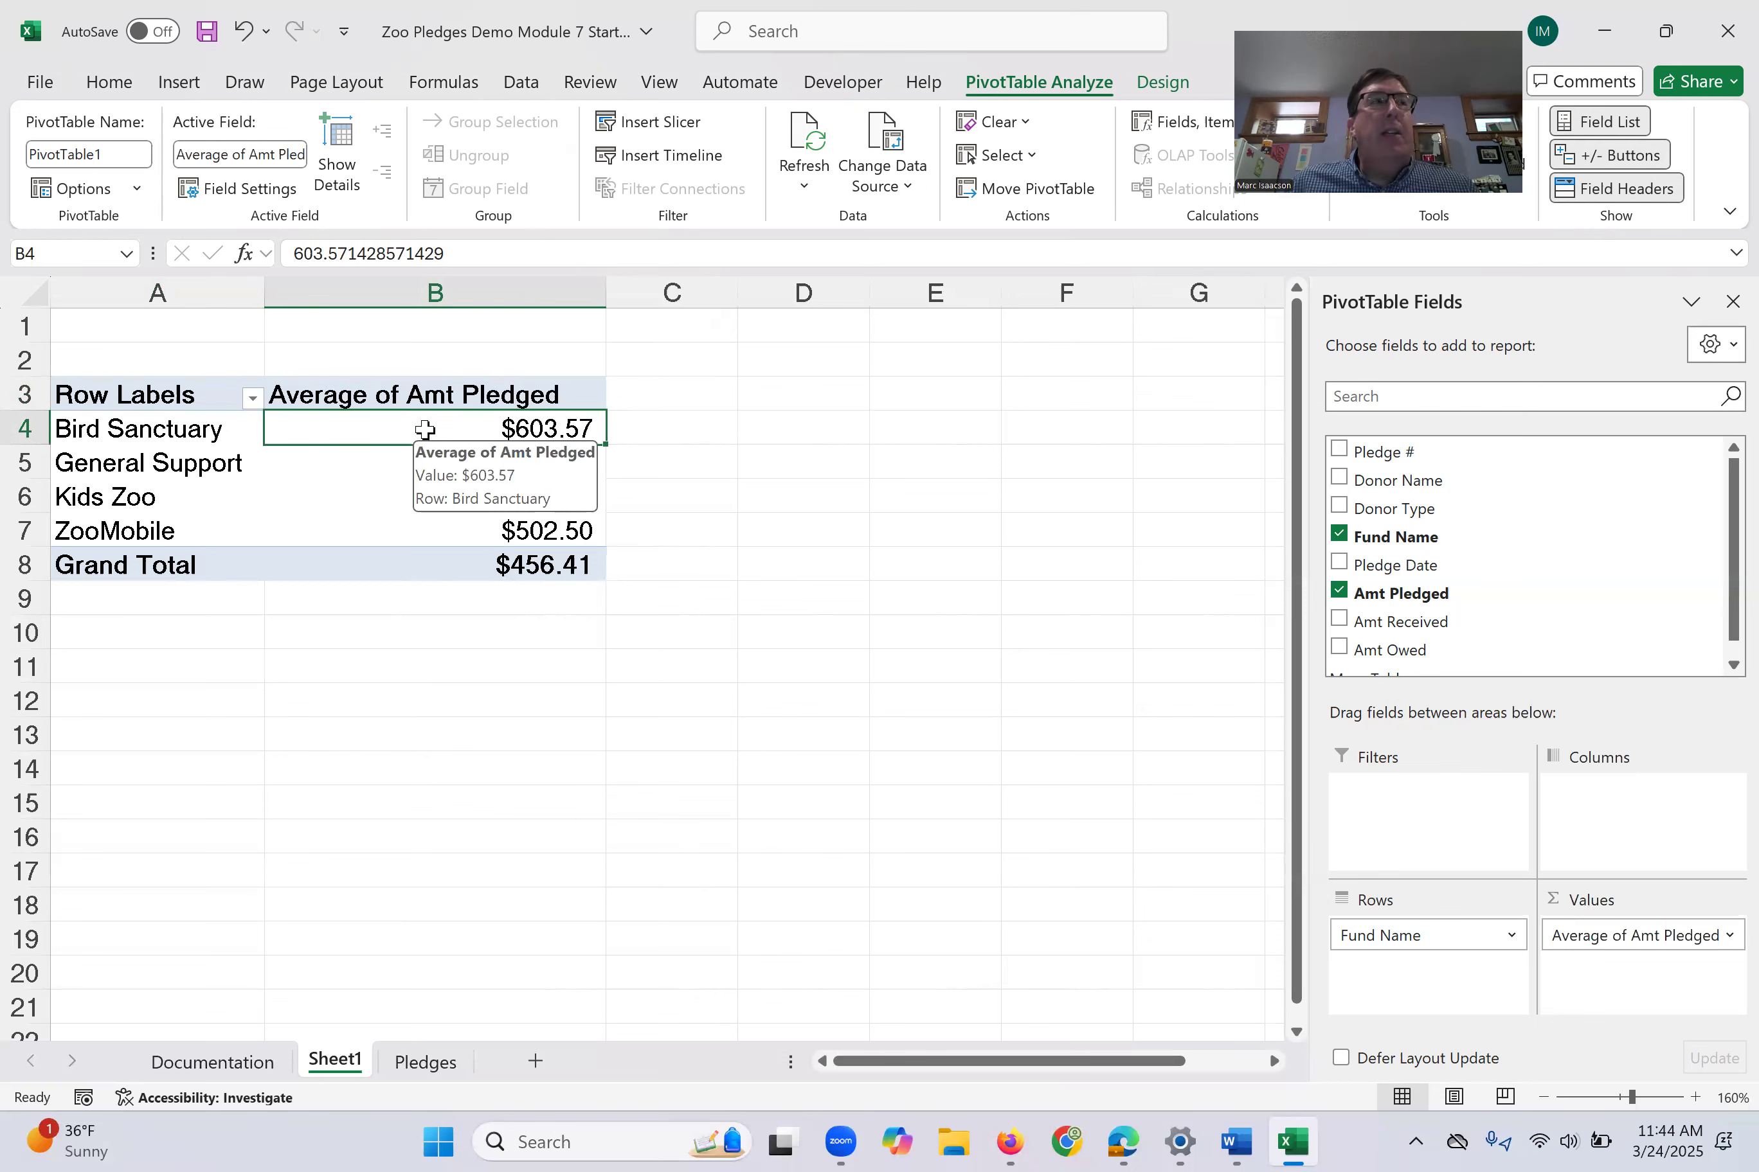
pyautogui.doubleClick(425, 429)
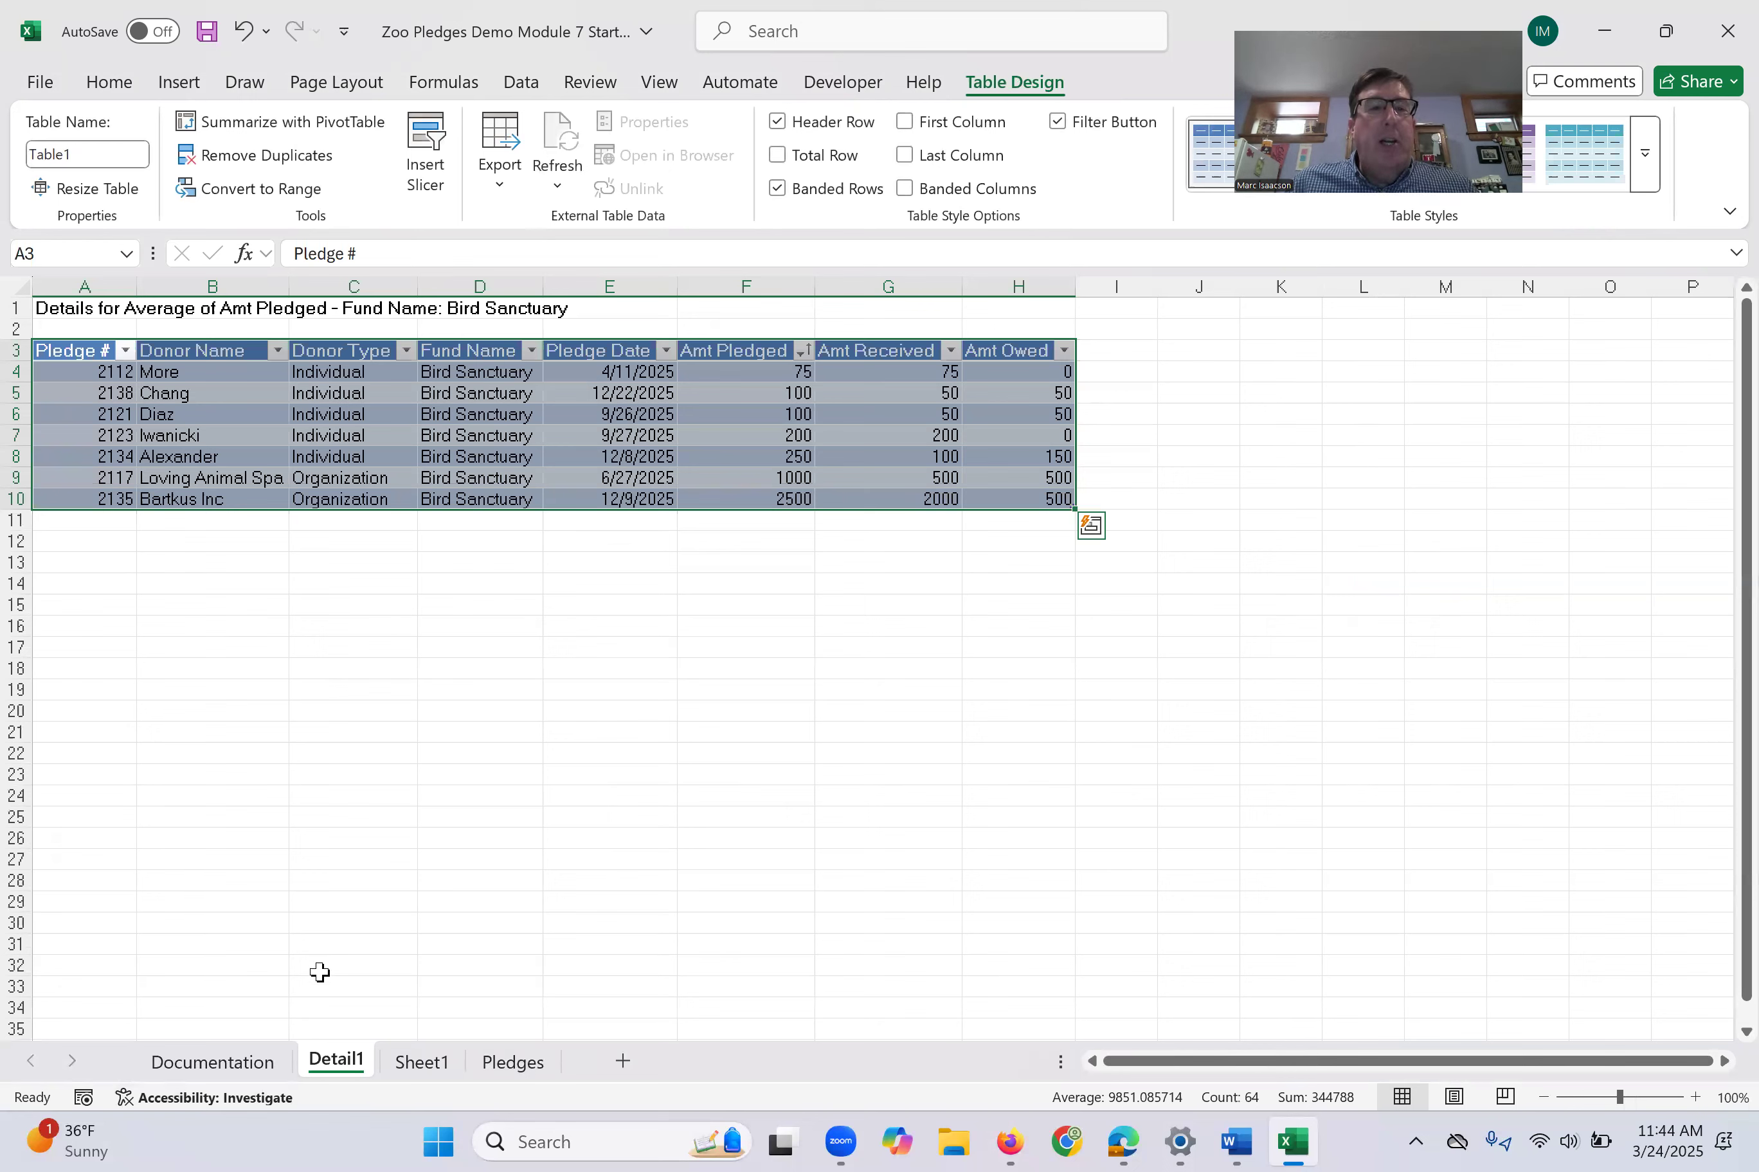
pyautogui.click(861, 655)
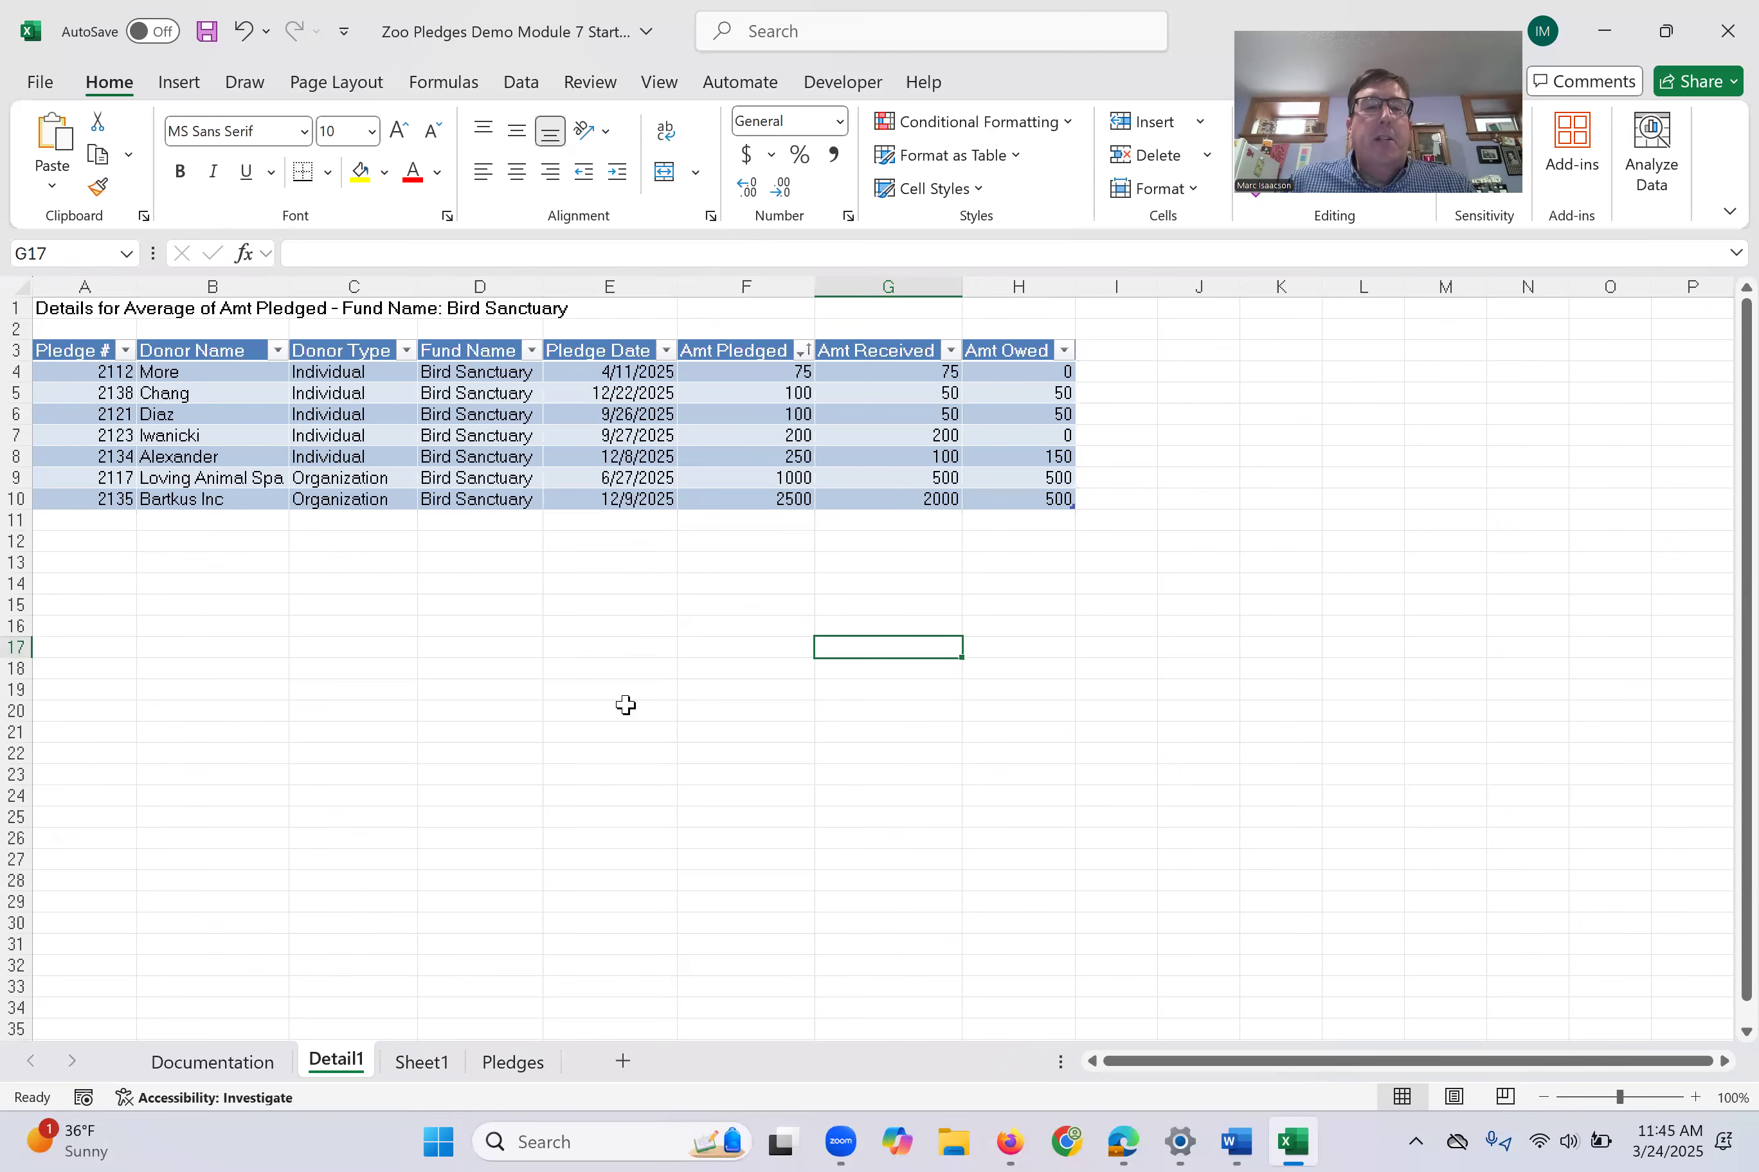
pyautogui.click(424, 1062)
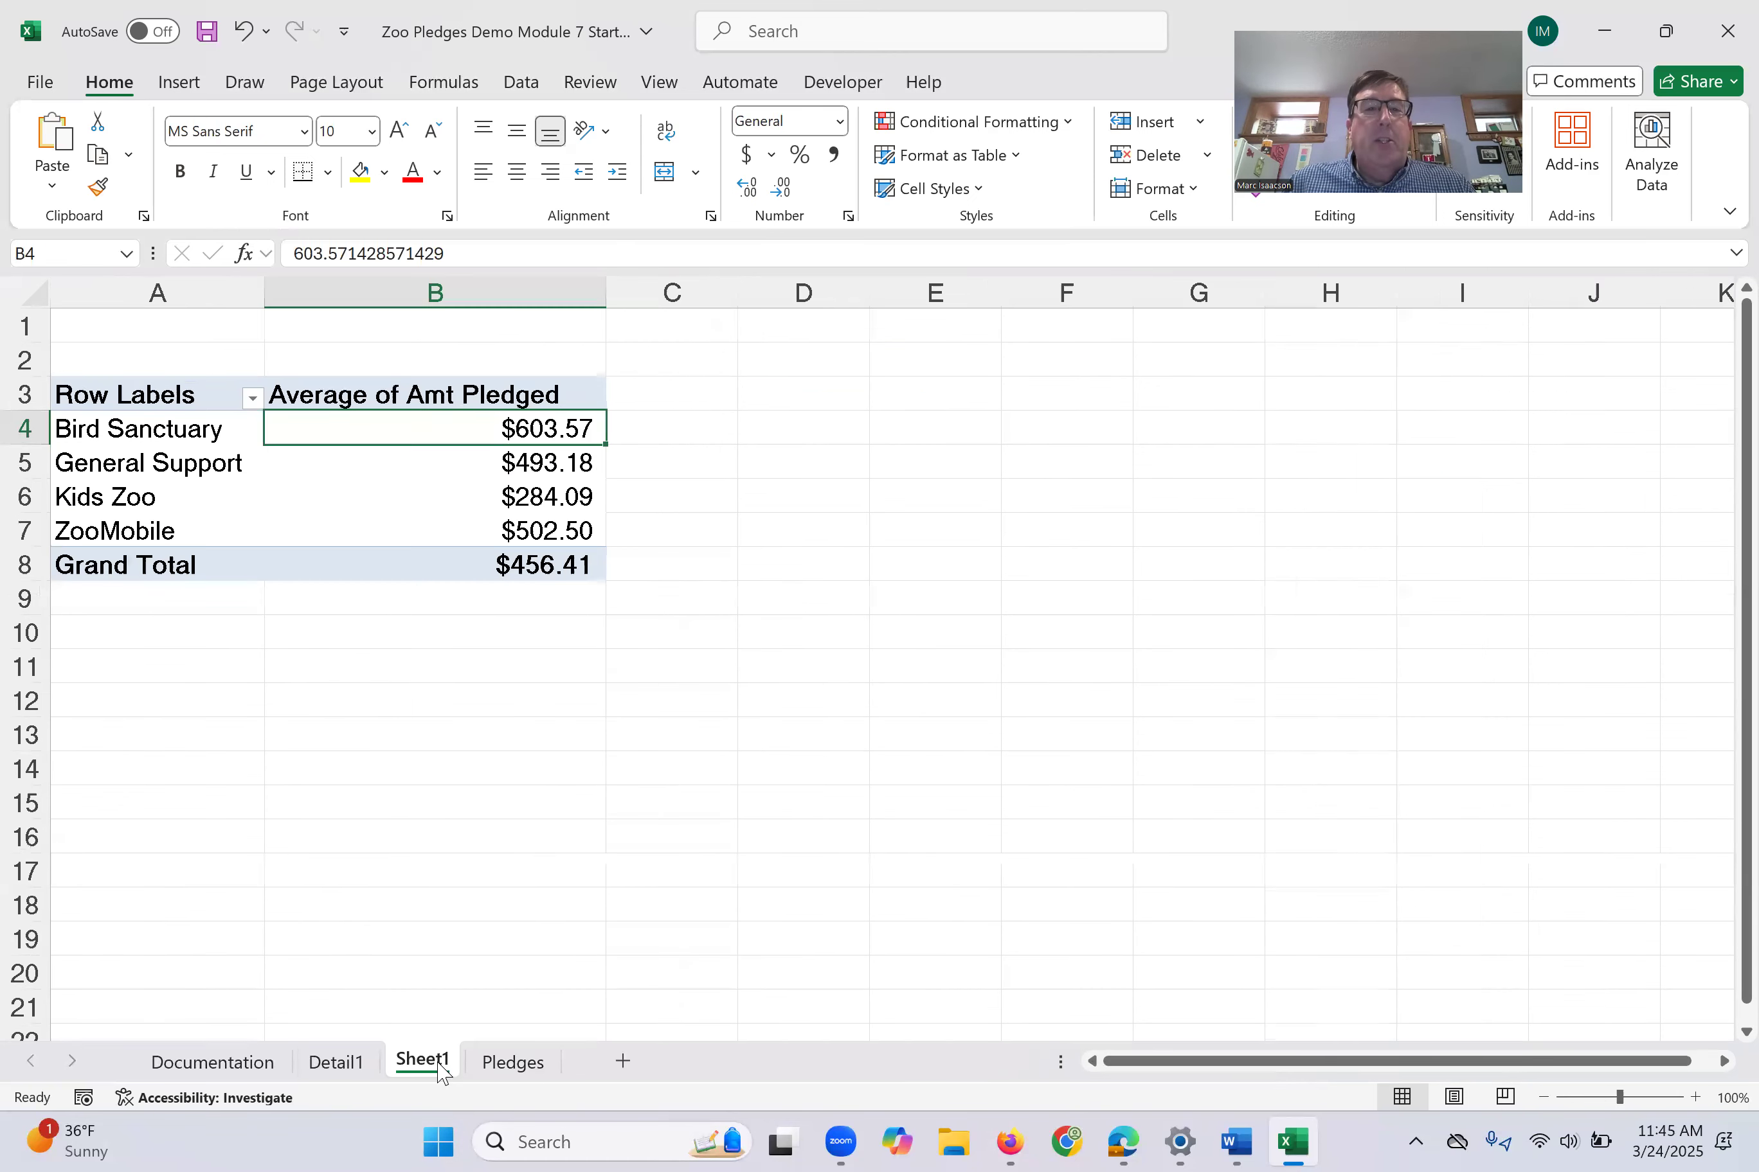
pyautogui.moveTo(396, 423)
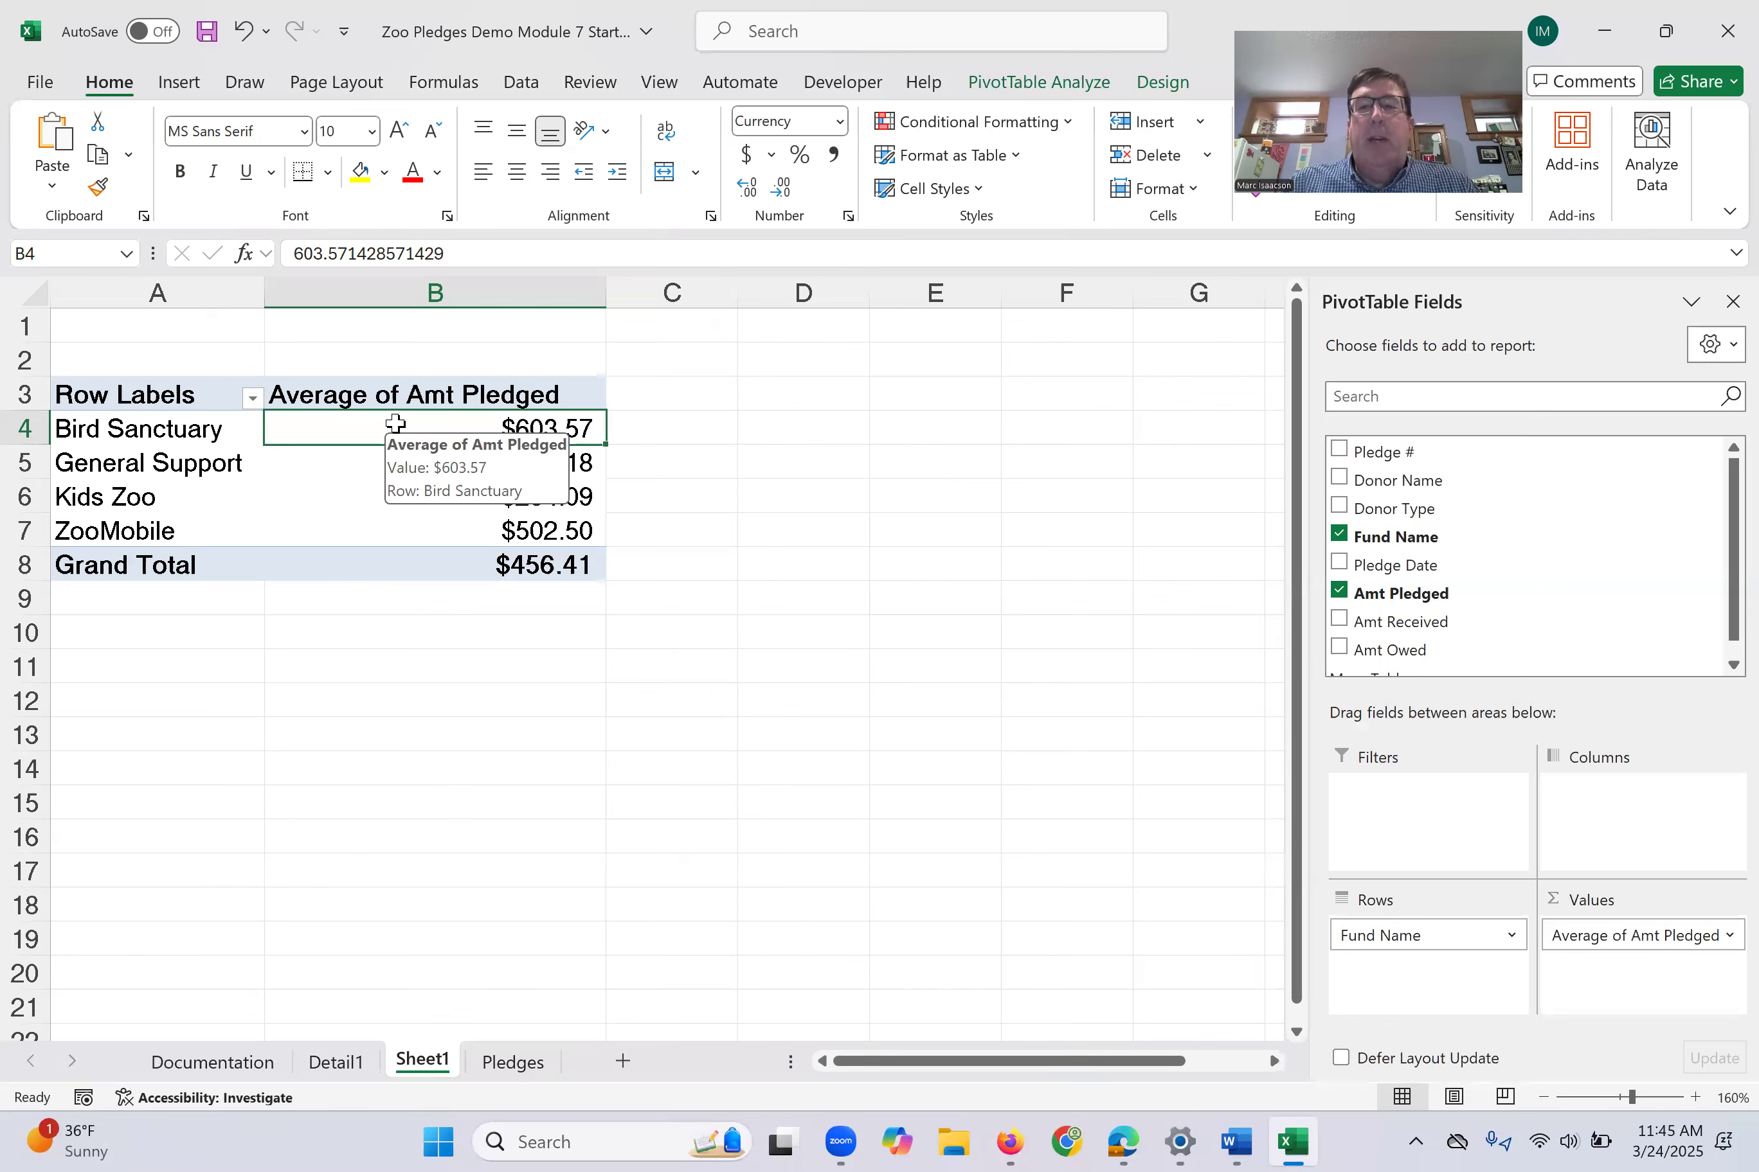
# - Insert a second PivotTable from the Pledges data on another new worksheet
pyautogui.click(505, 1063)
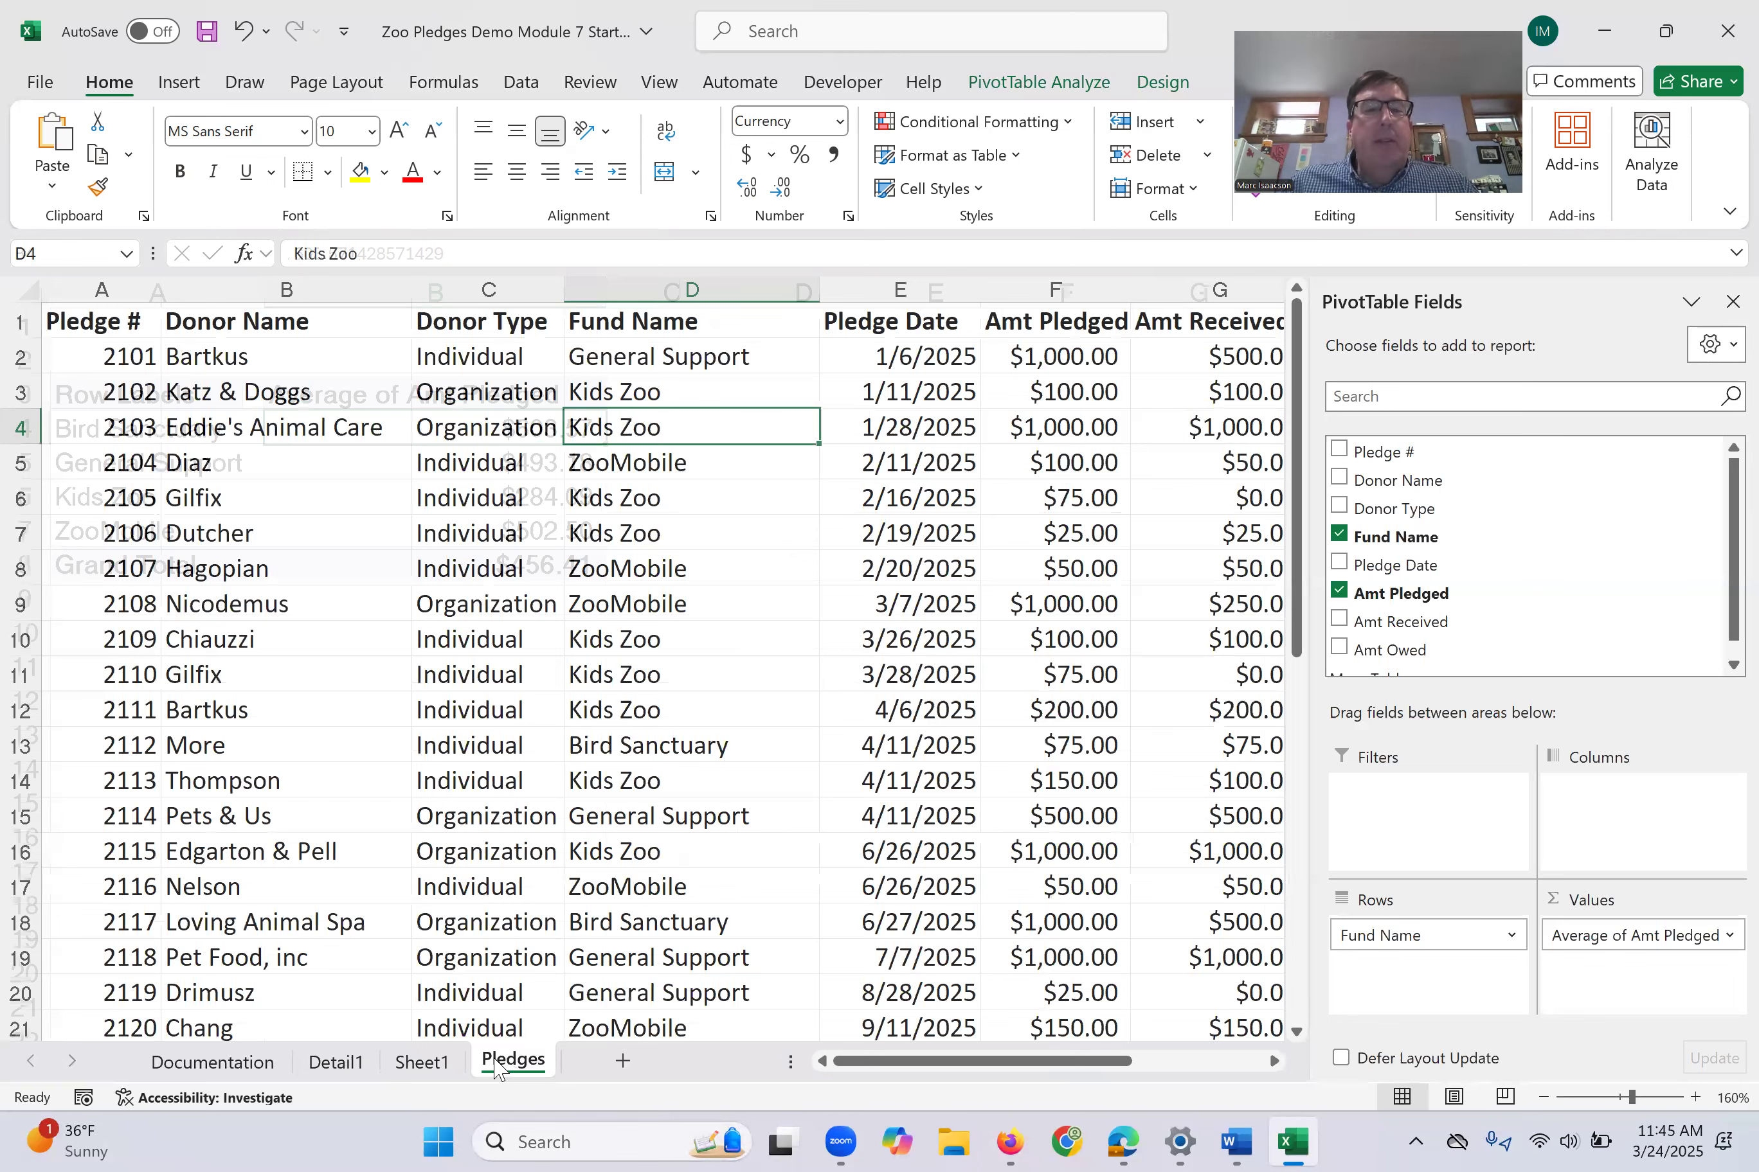
pyautogui.click(414, 1063)
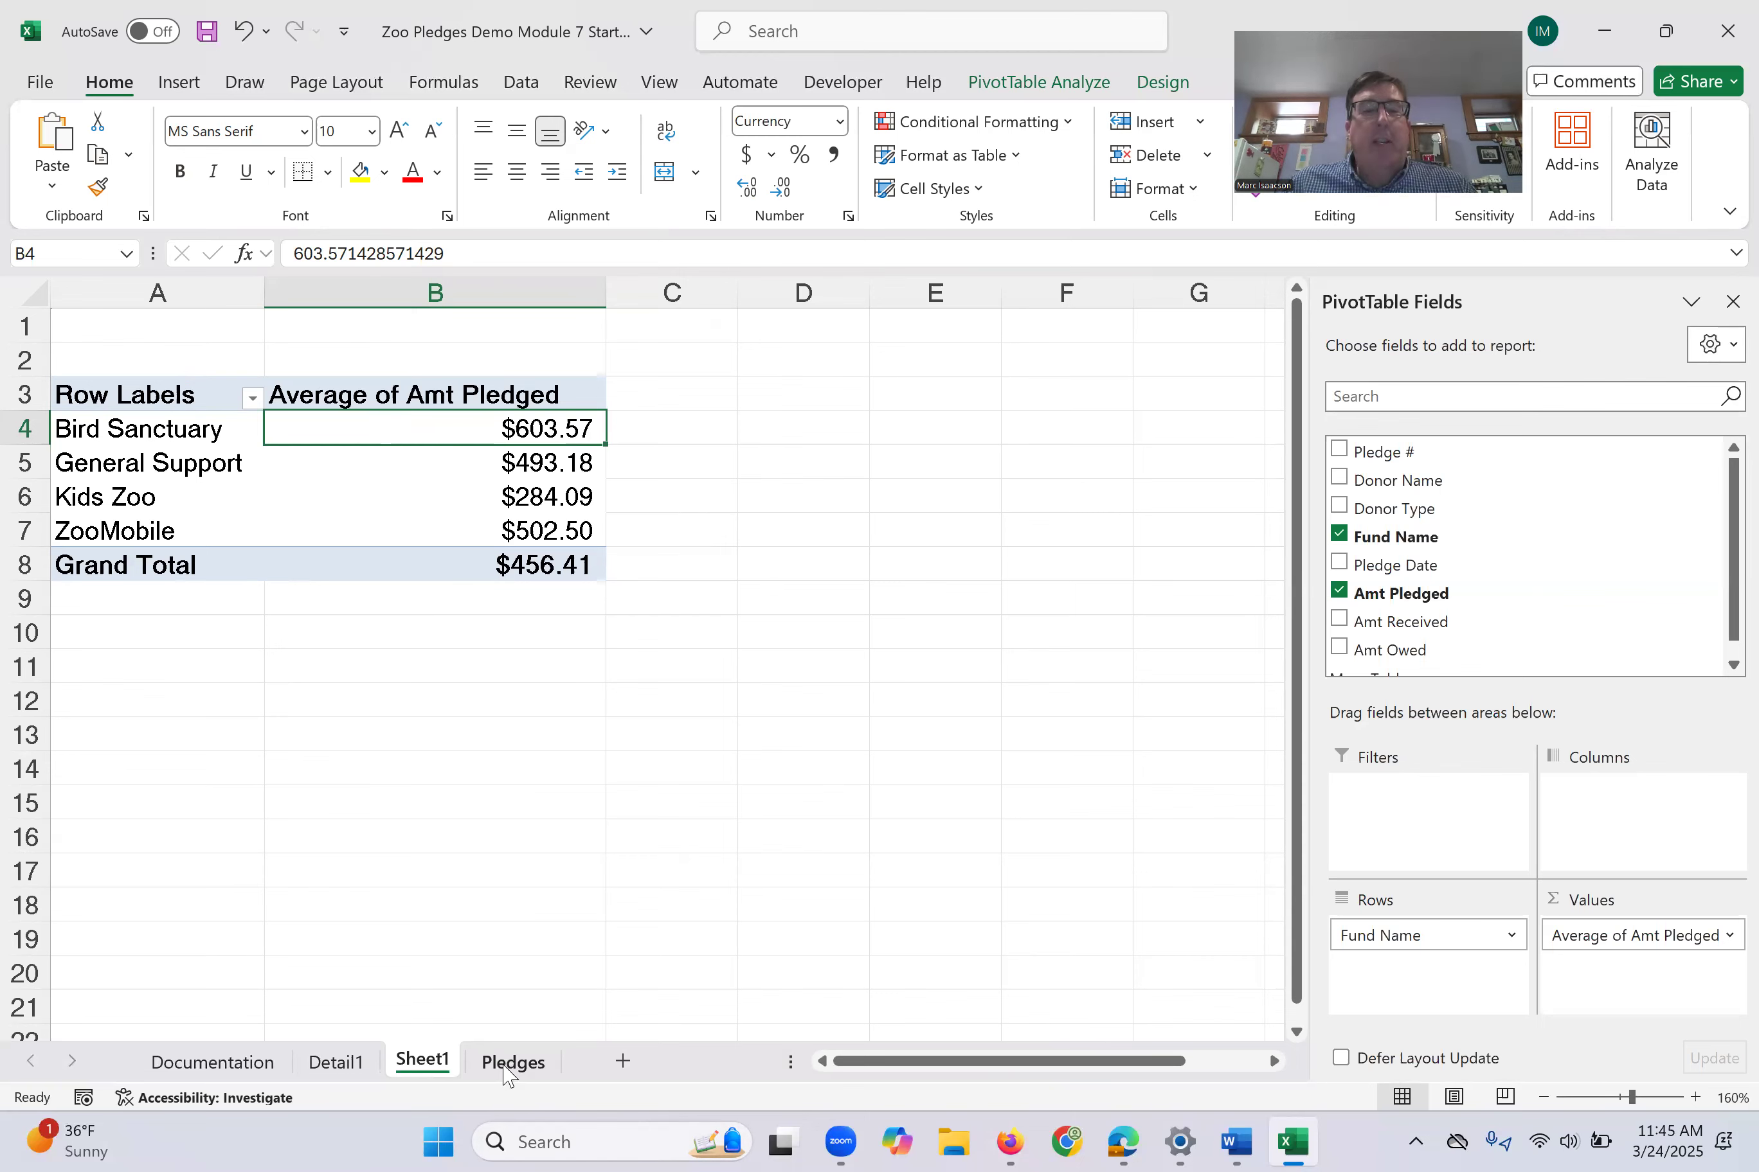
pyautogui.click(509, 1063)
pyautogui.click(596, 497)
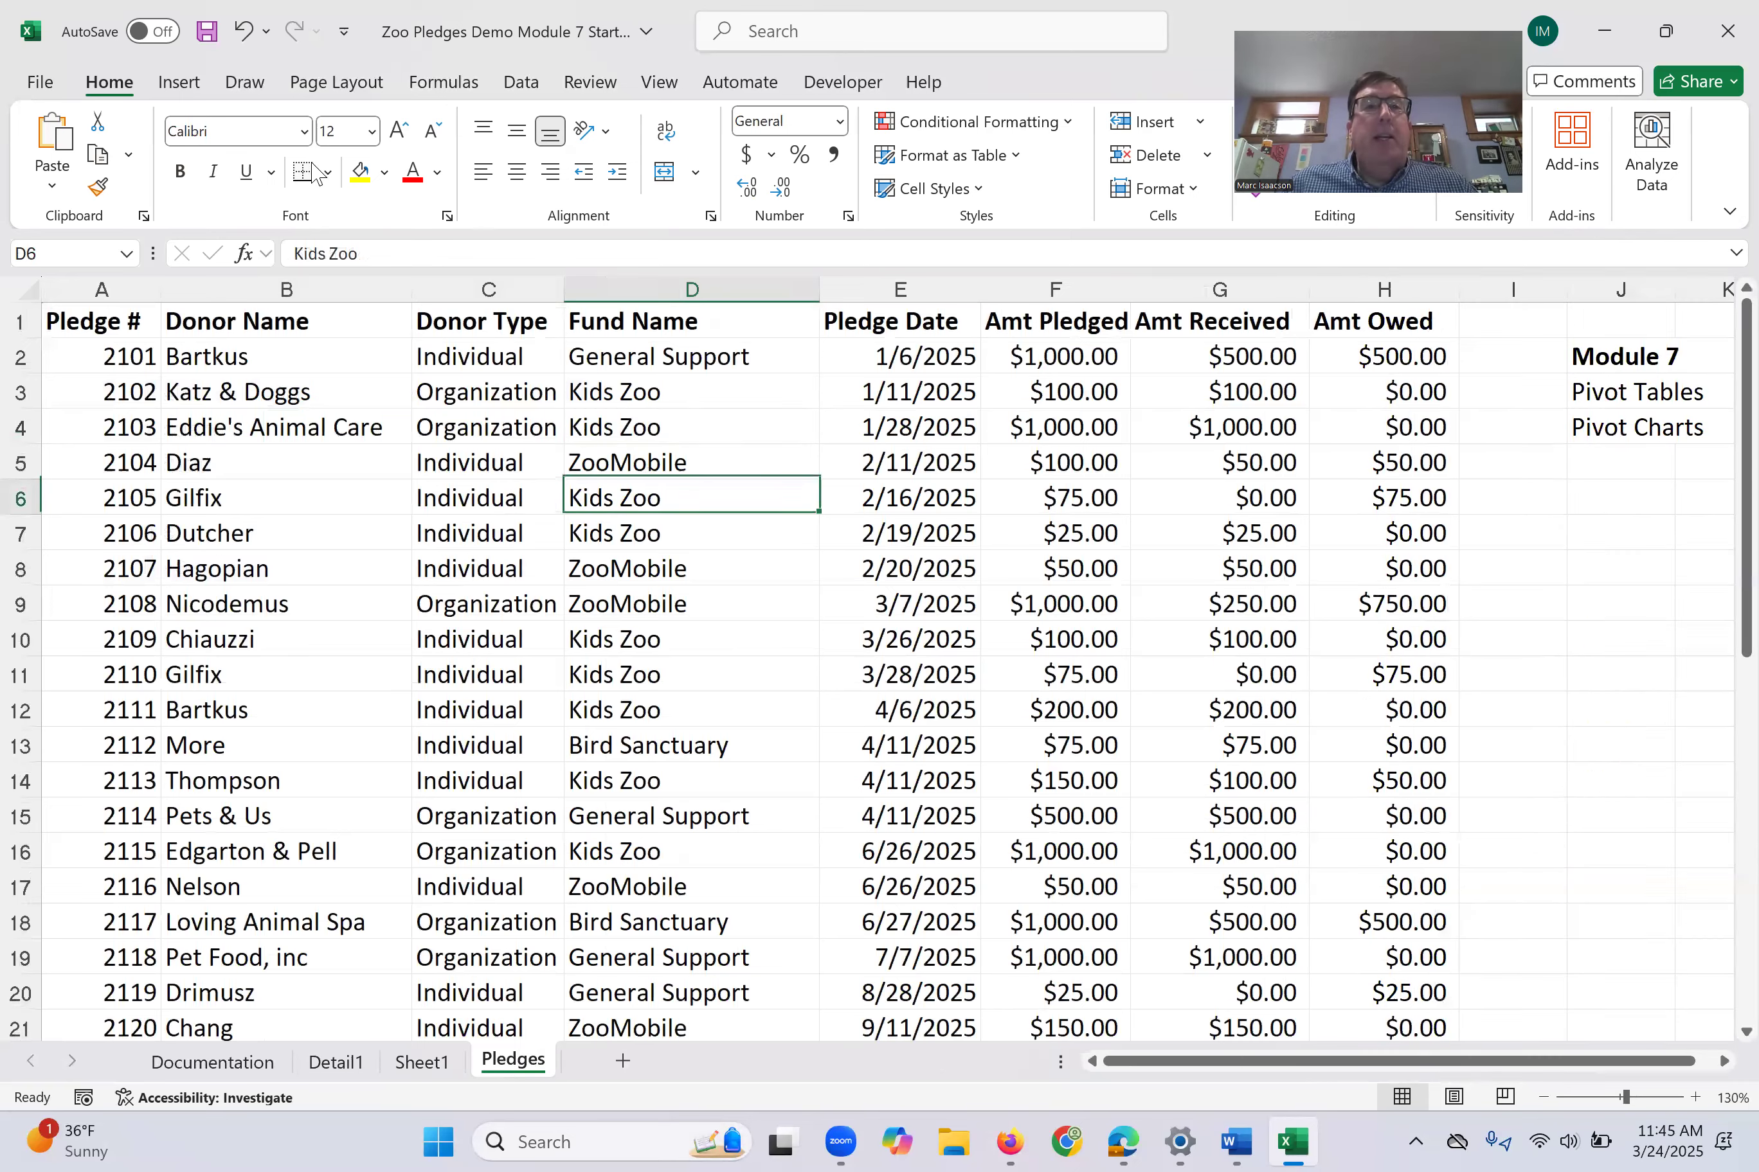
pyautogui.click(179, 83)
pyautogui.click(62, 141)
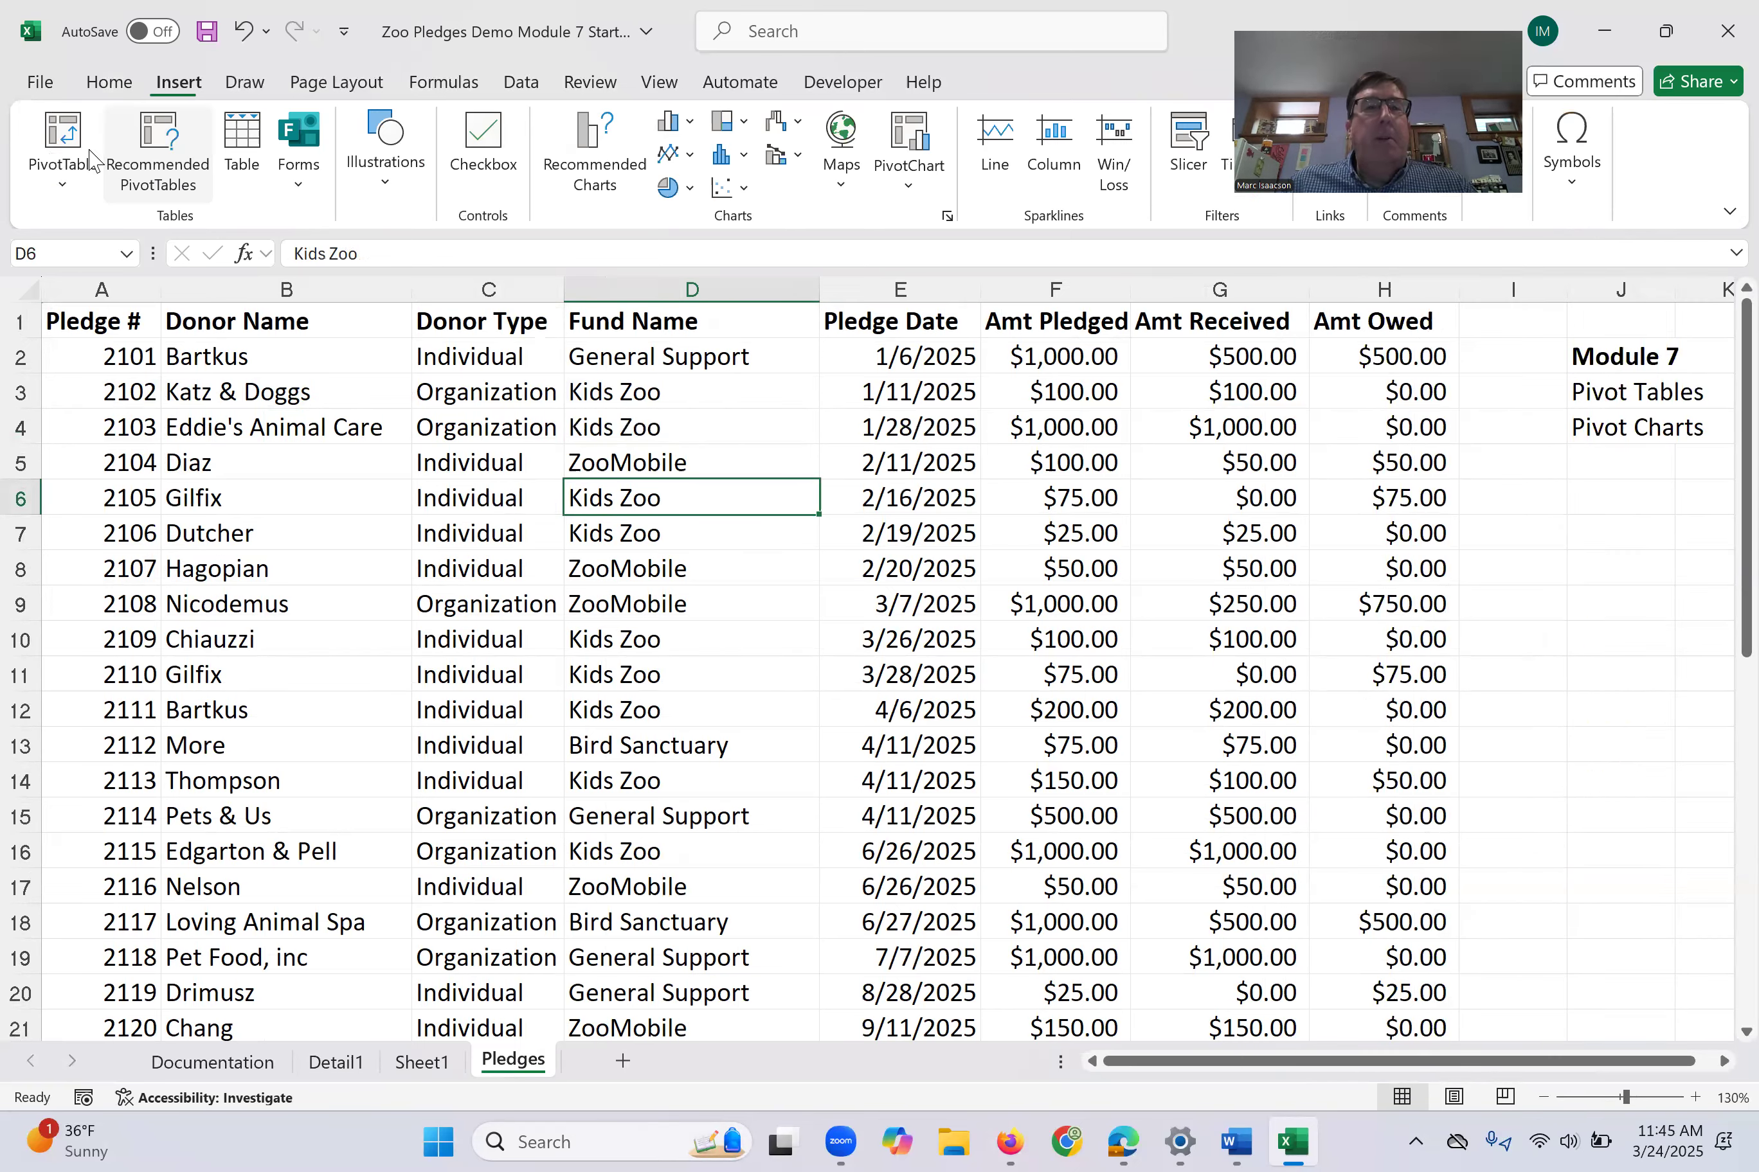
pyautogui.click(1056, 551)
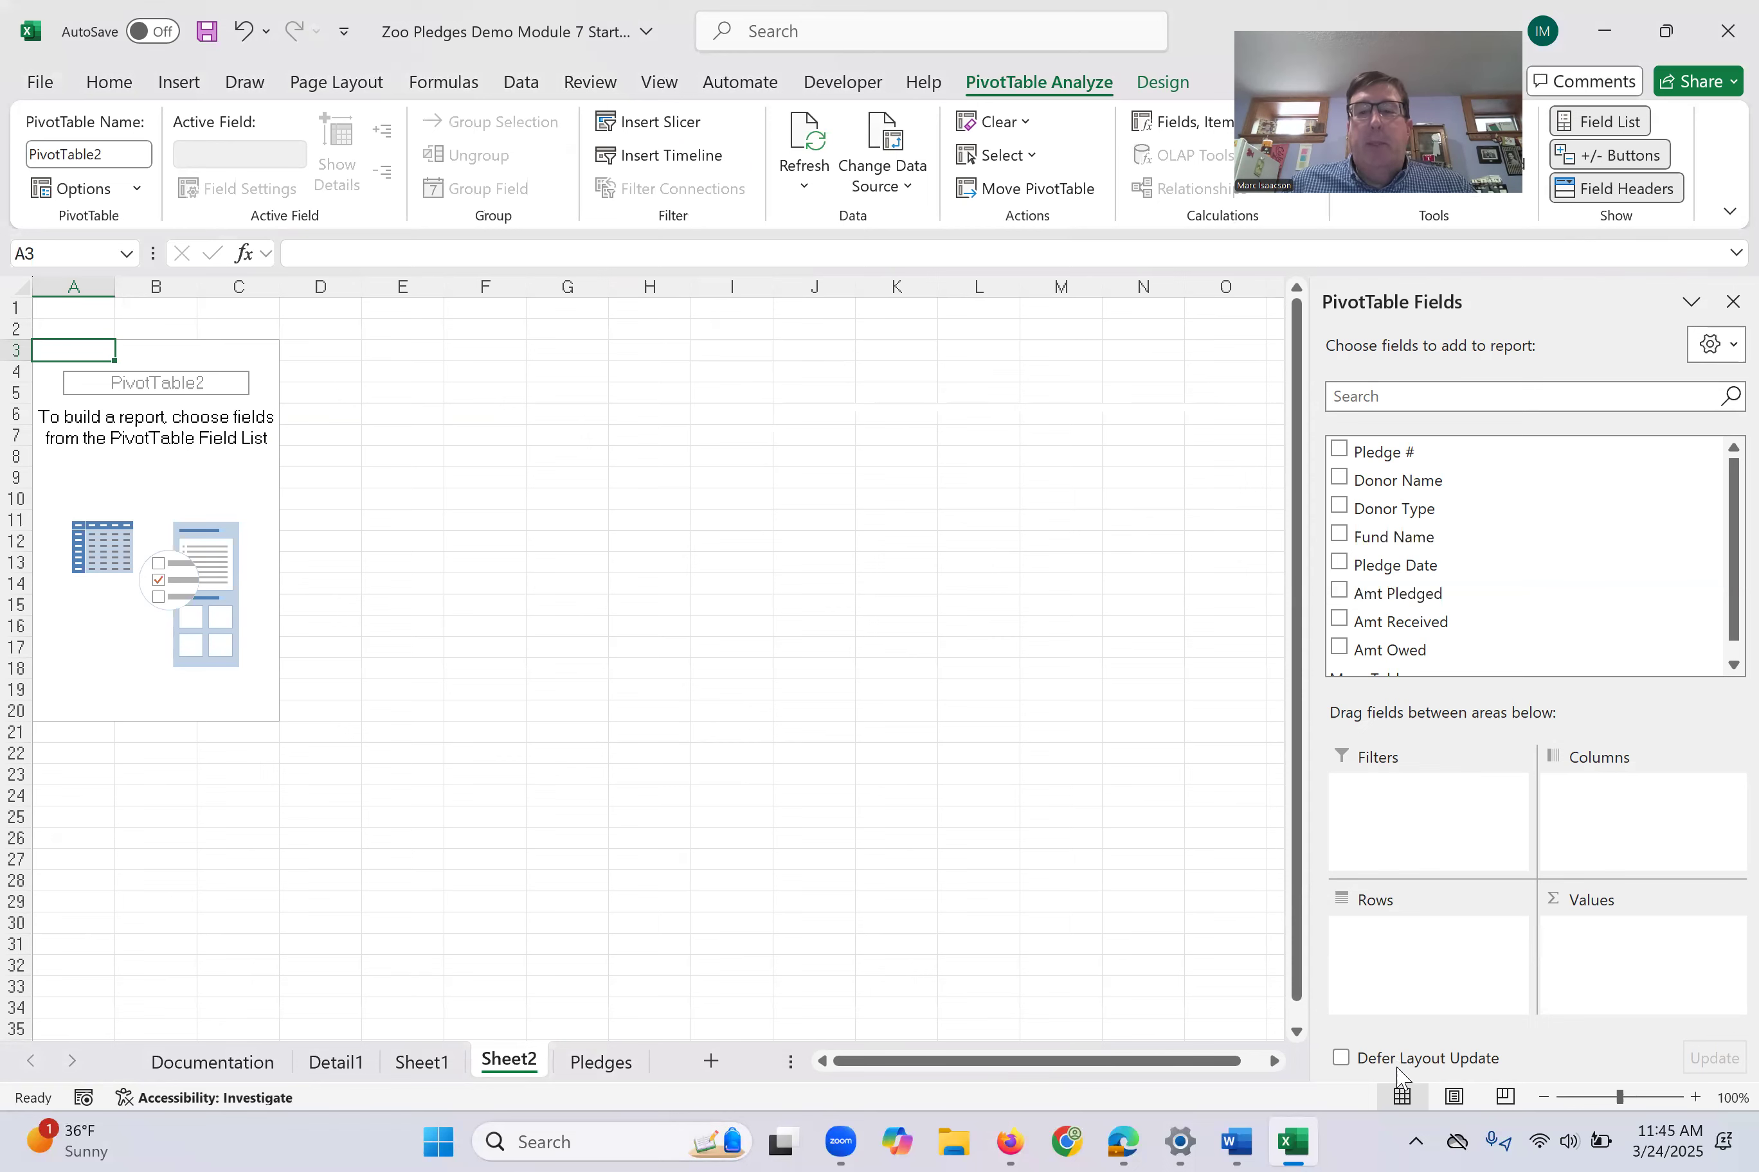
# - Build the second PivotTable with Fund Name as rows and the sum of Amt Pledged as values
pyautogui.click(1695, 1098)
pyautogui.click(1695, 1097)
pyautogui.click(1695, 1097)
pyautogui.click(1695, 1097)
pyautogui.click(1695, 1097)
pyautogui.click(1695, 1098)
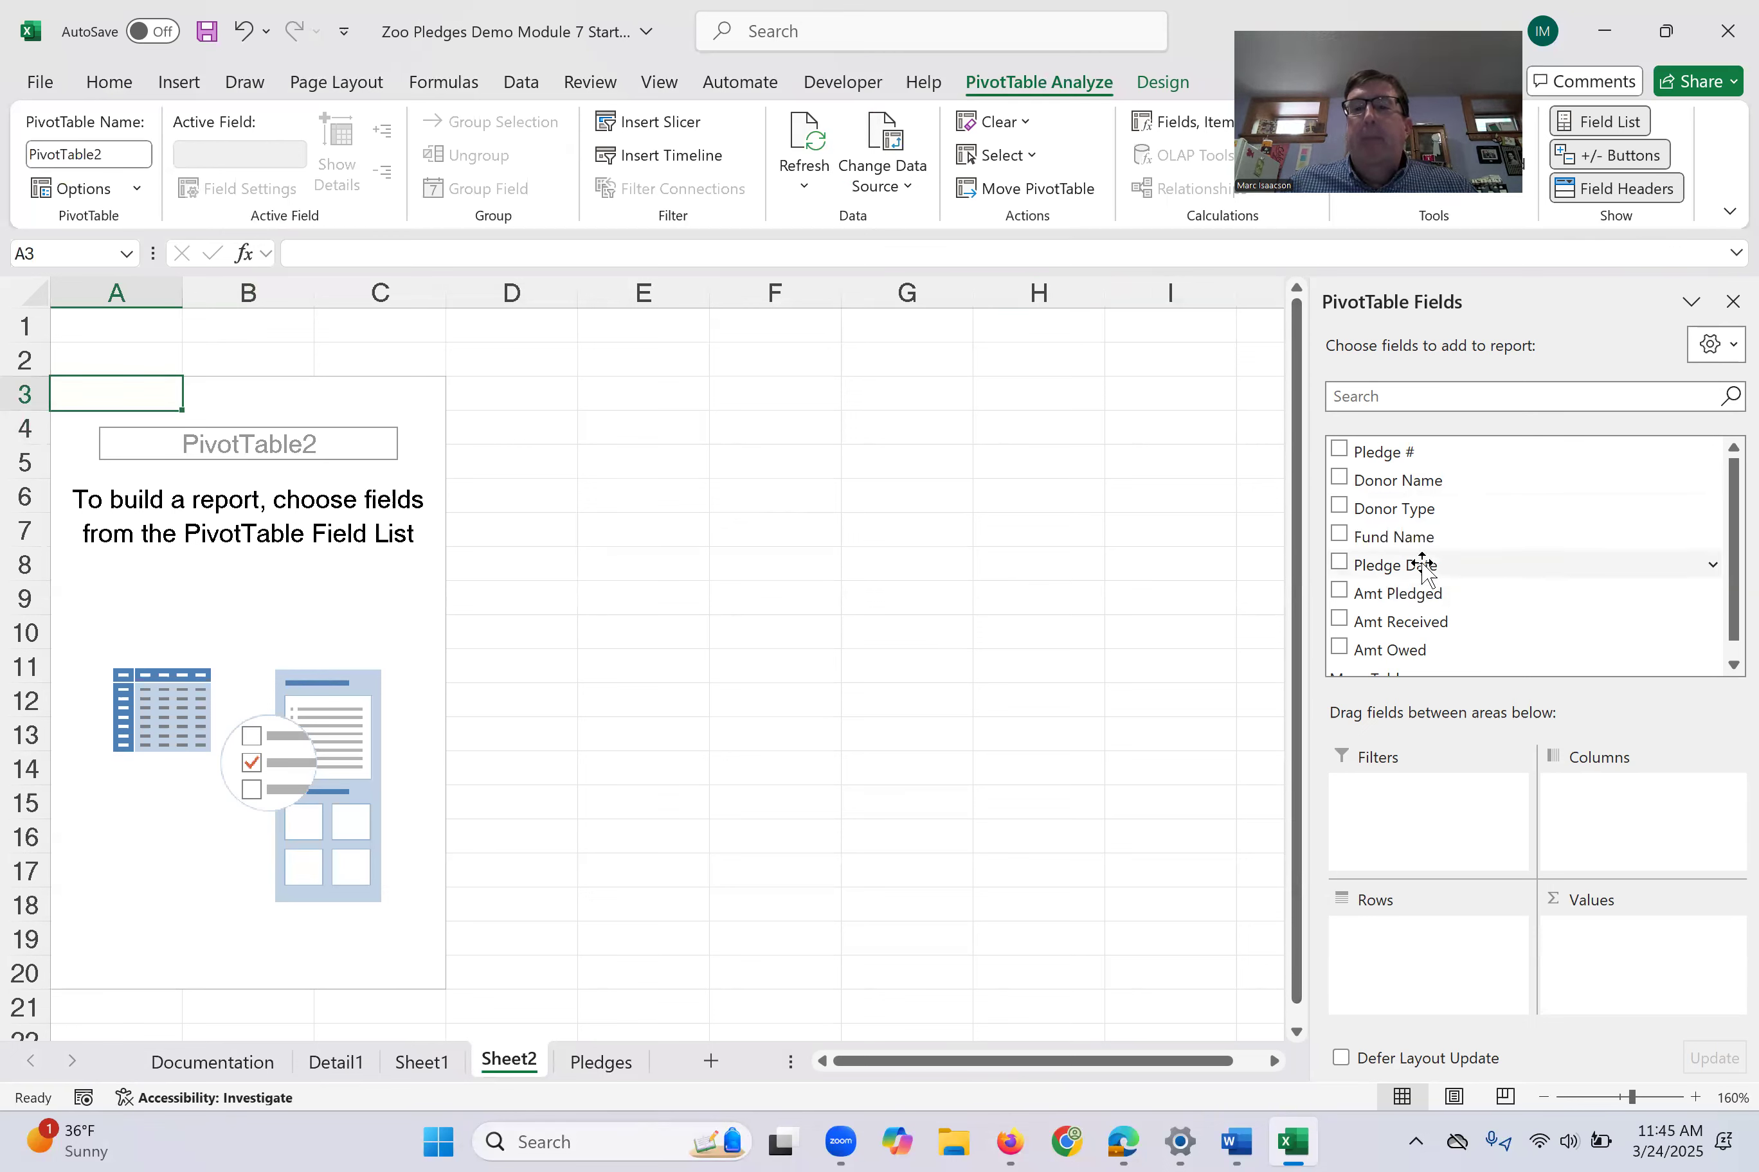
pyautogui.moveTo(1398, 539); pyautogui.dragTo(1401, 973)
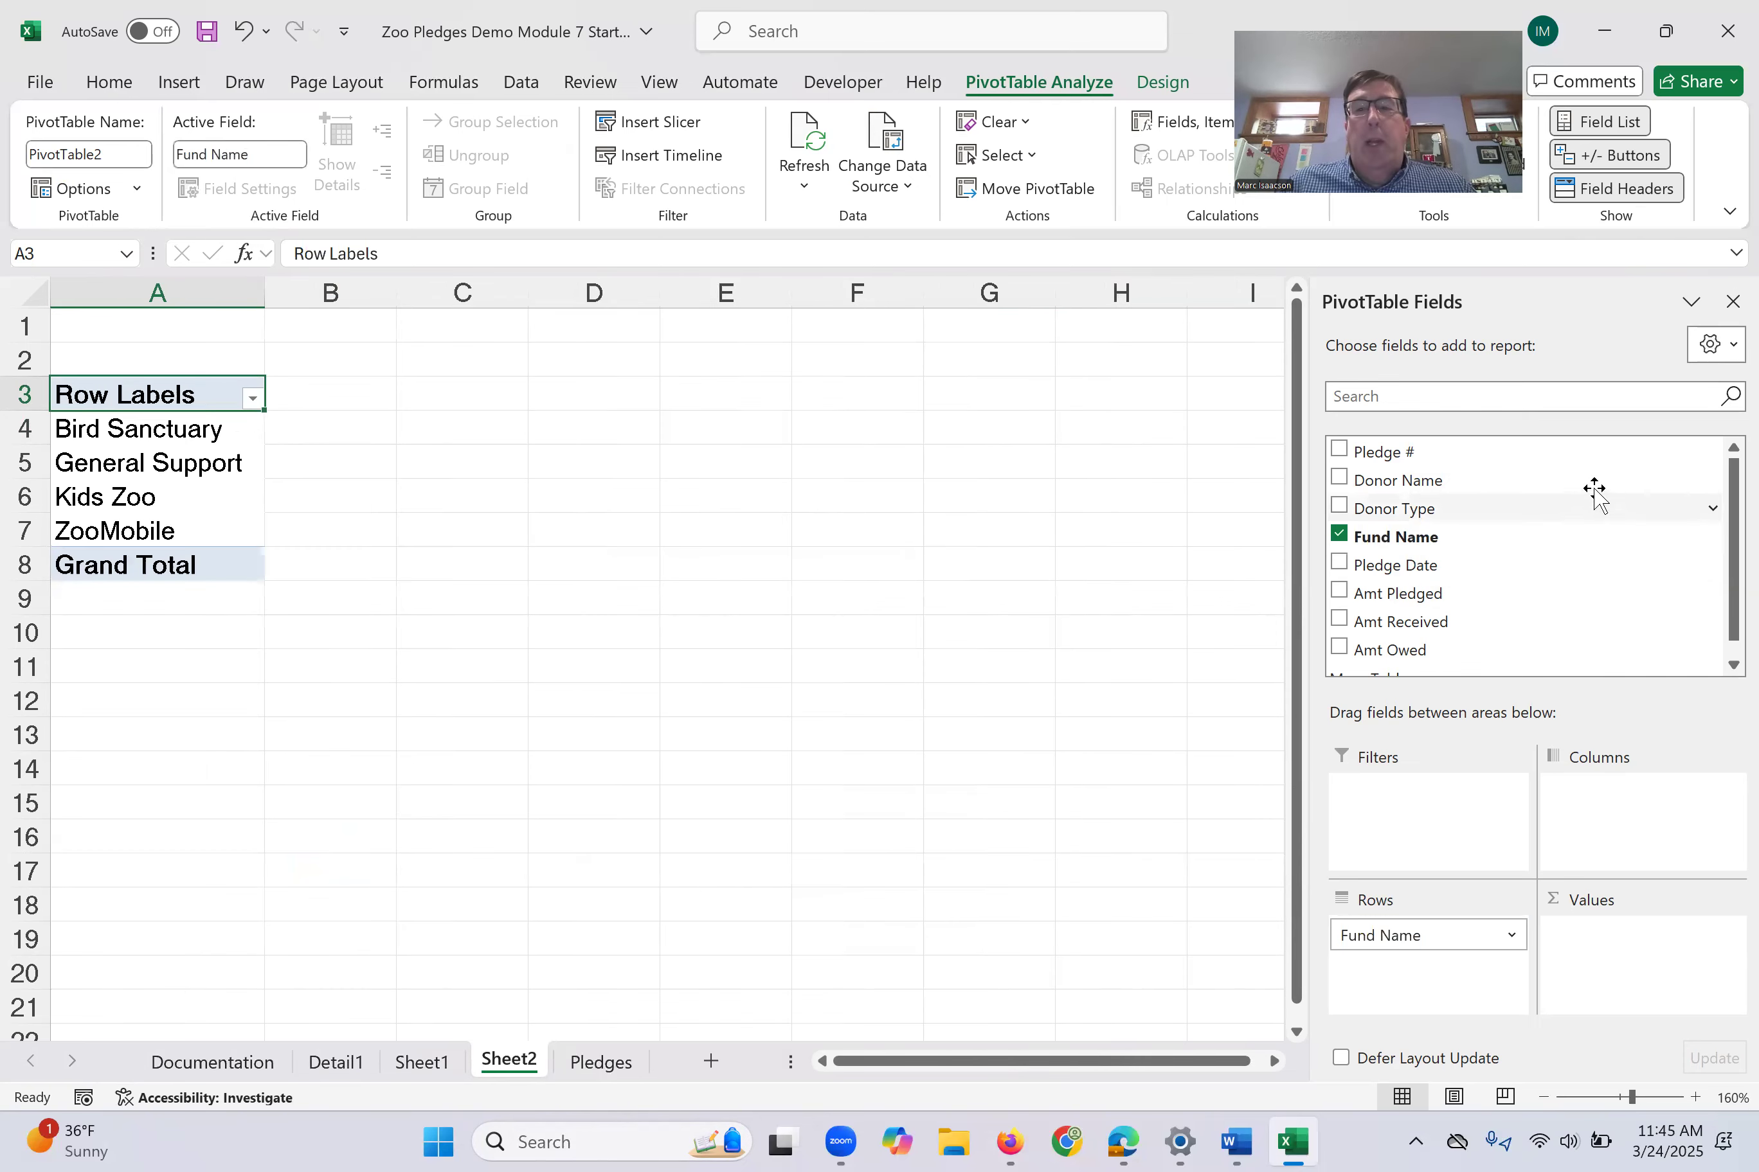
pyautogui.moveTo(1378, 592); pyautogui.dragTo(1597, 976)
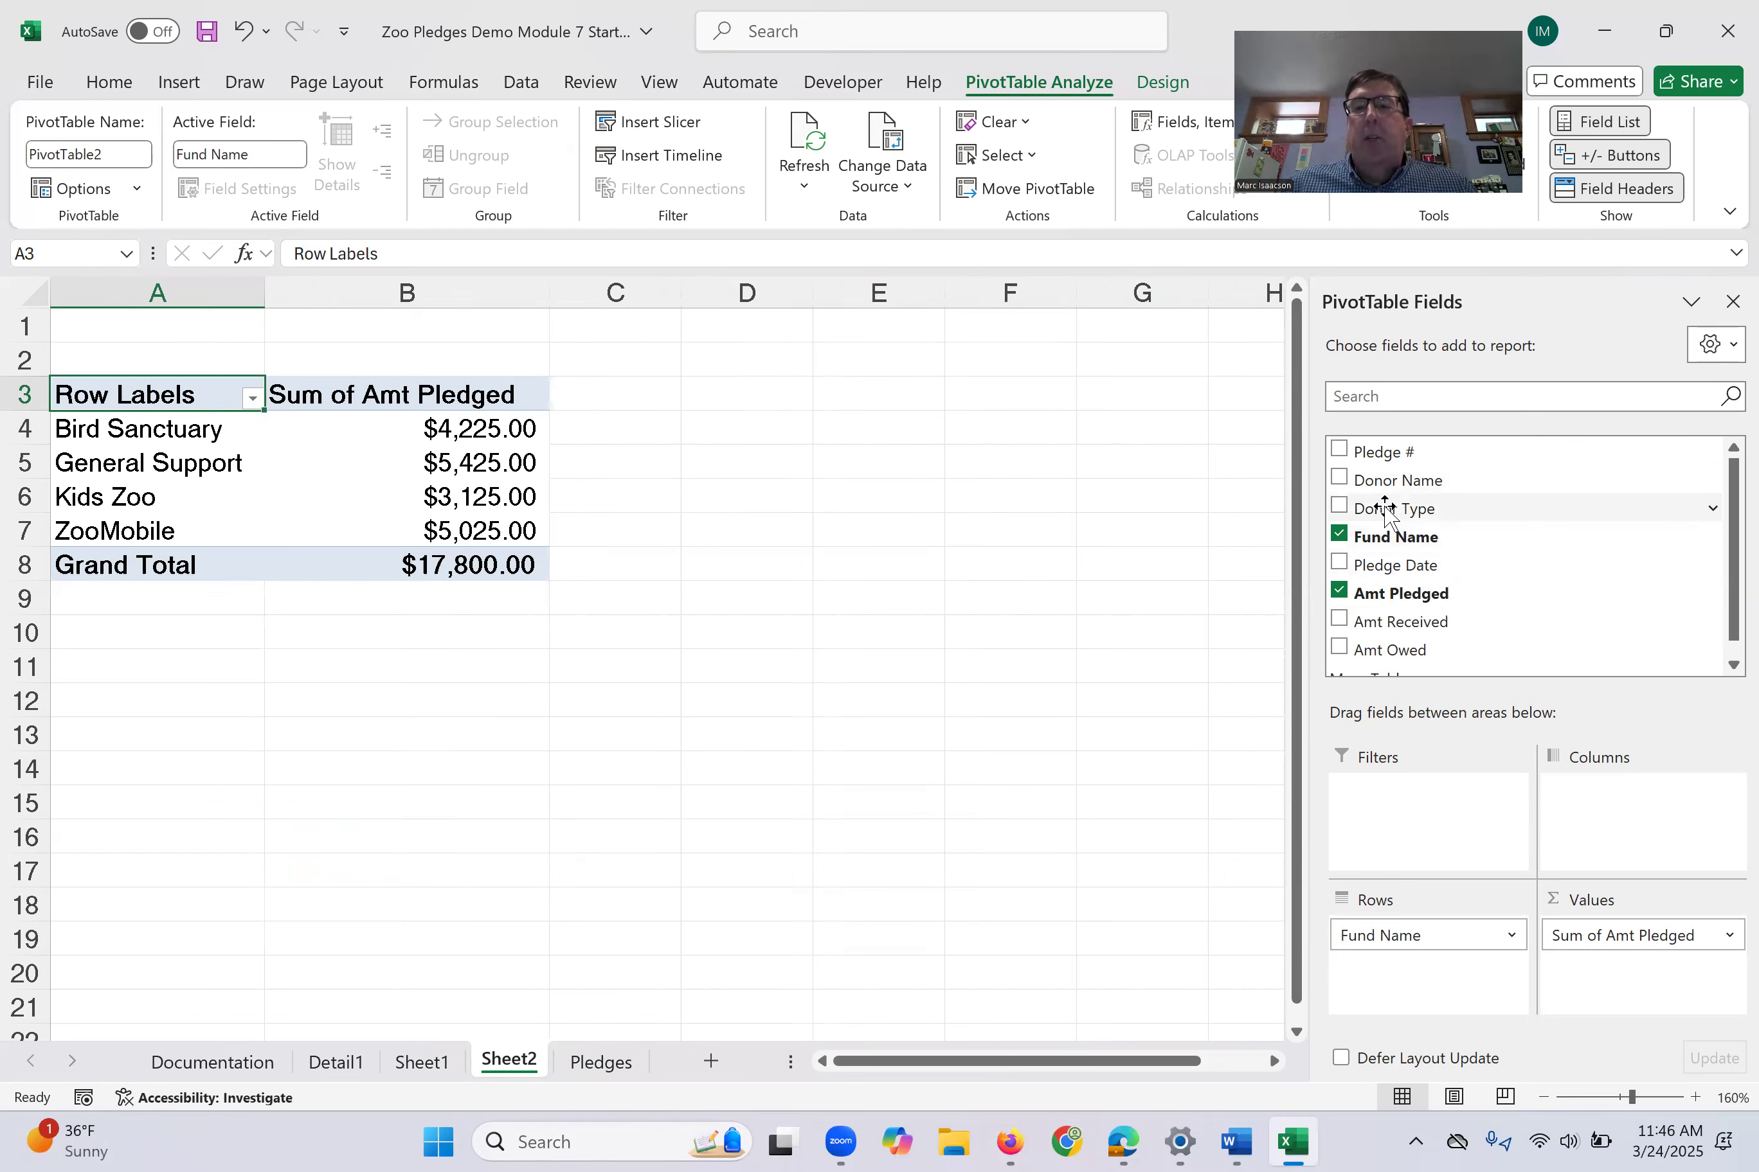
# - Add Donor Type as the PivotTable's columns and set the Amt Pledged values to summarize by Count
pyautogui.moveTo(1384, 510); pyautogui.dragTo(1642, 814)
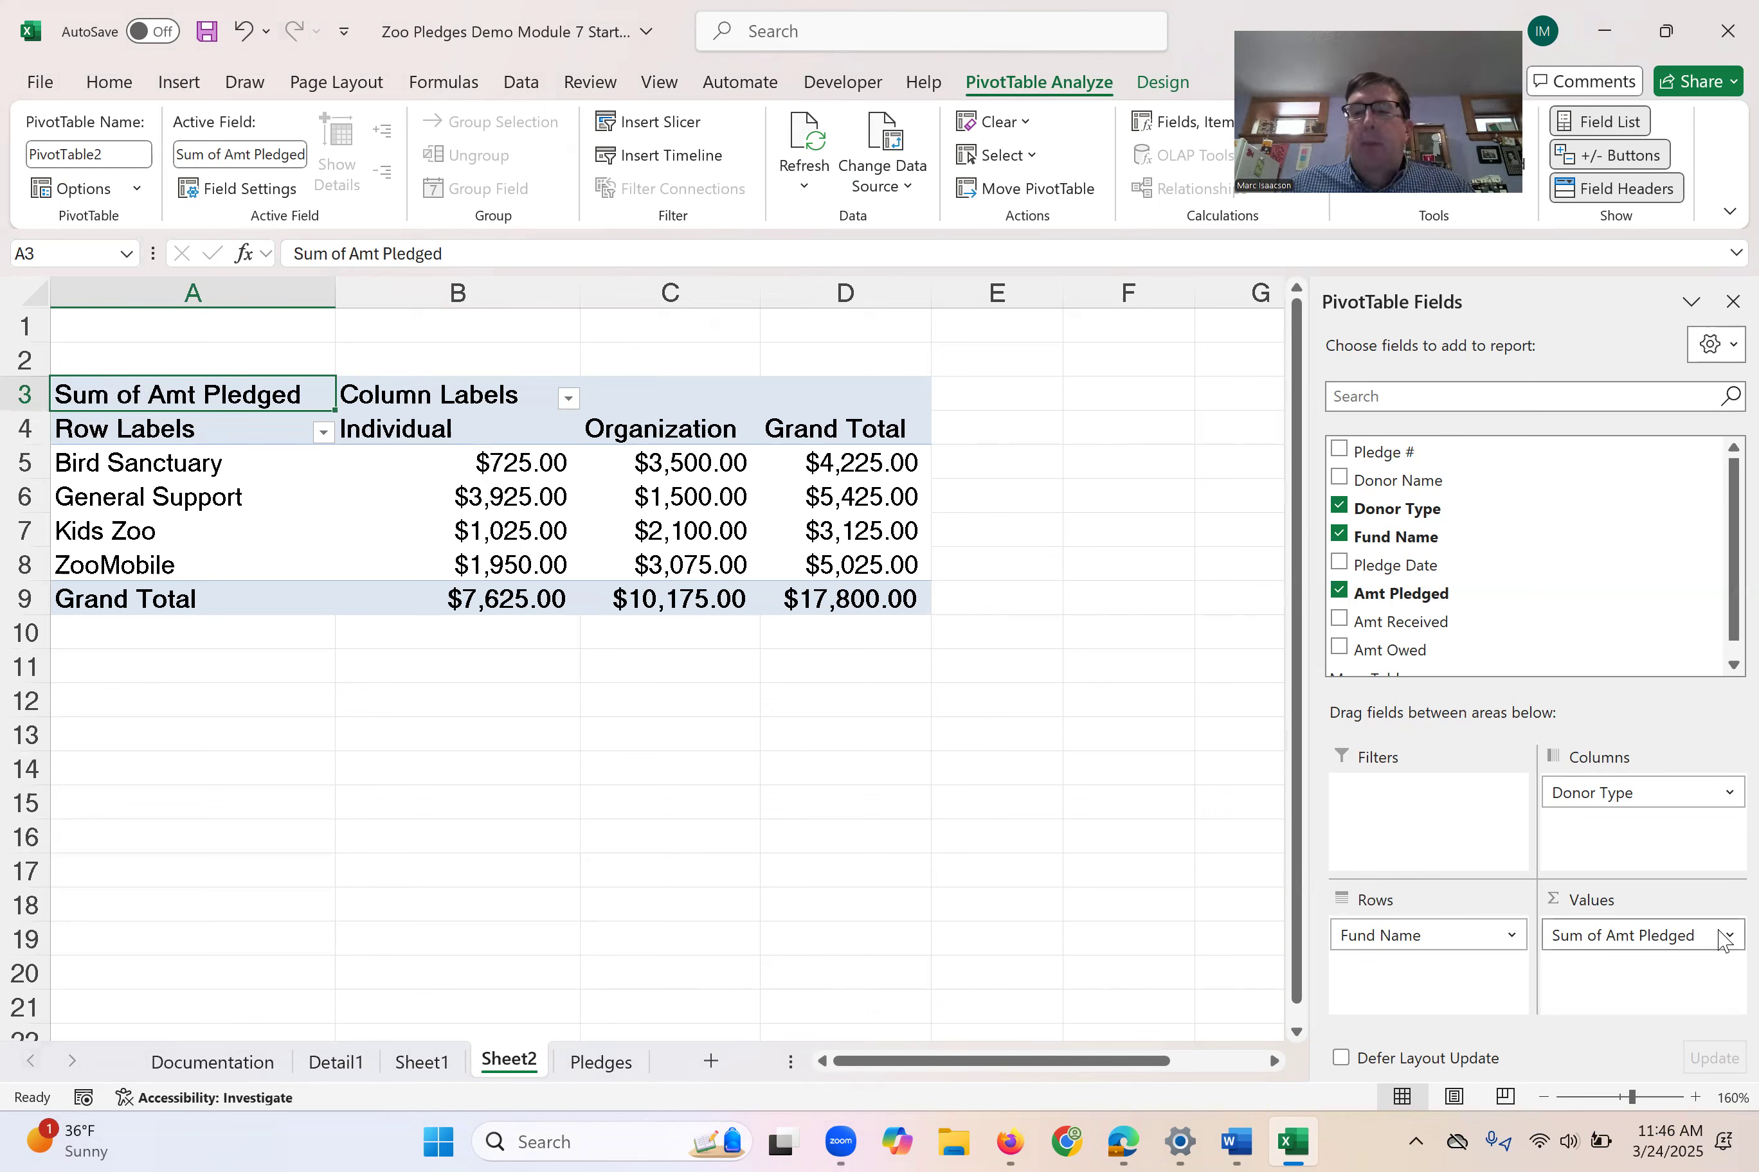
pyautogui.click(1689, 934)
pyautogui.click(1661, 906)
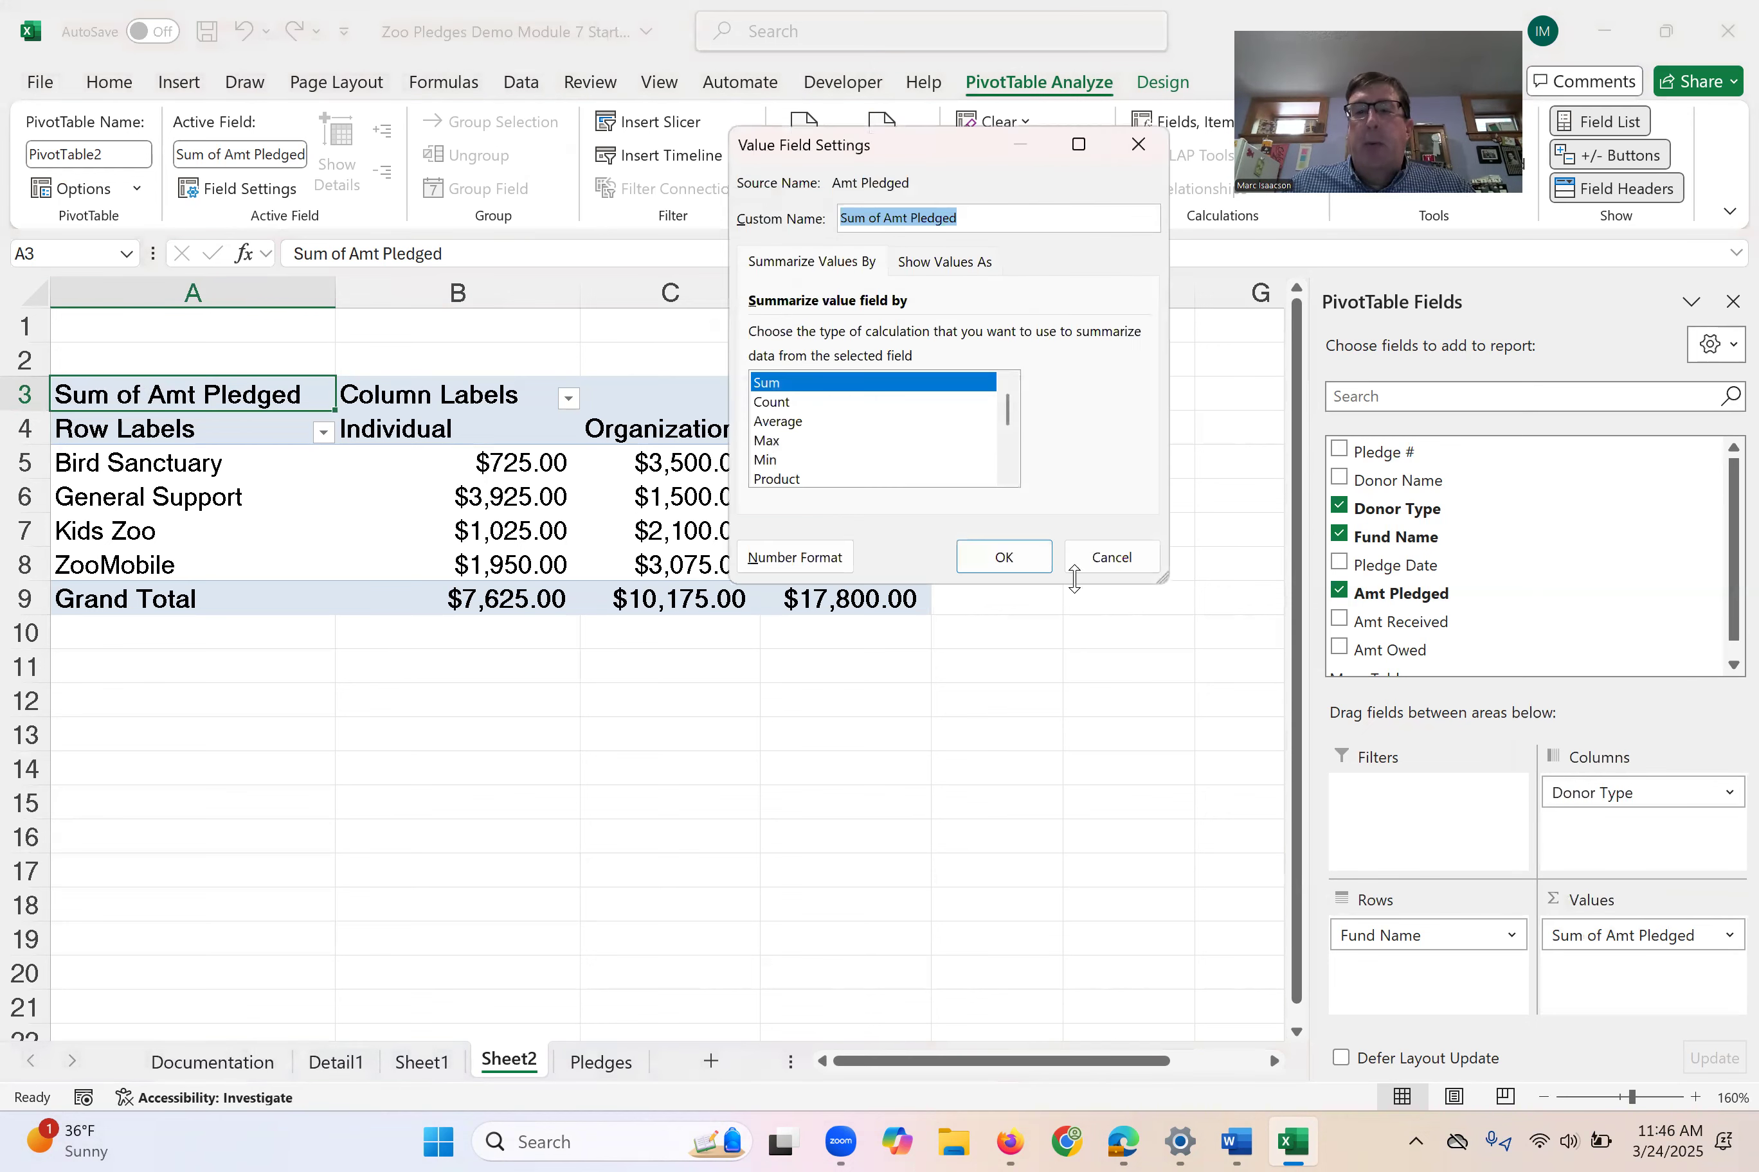
pyautogui.click(760, 402)
pyautogui.click(1002, 556)
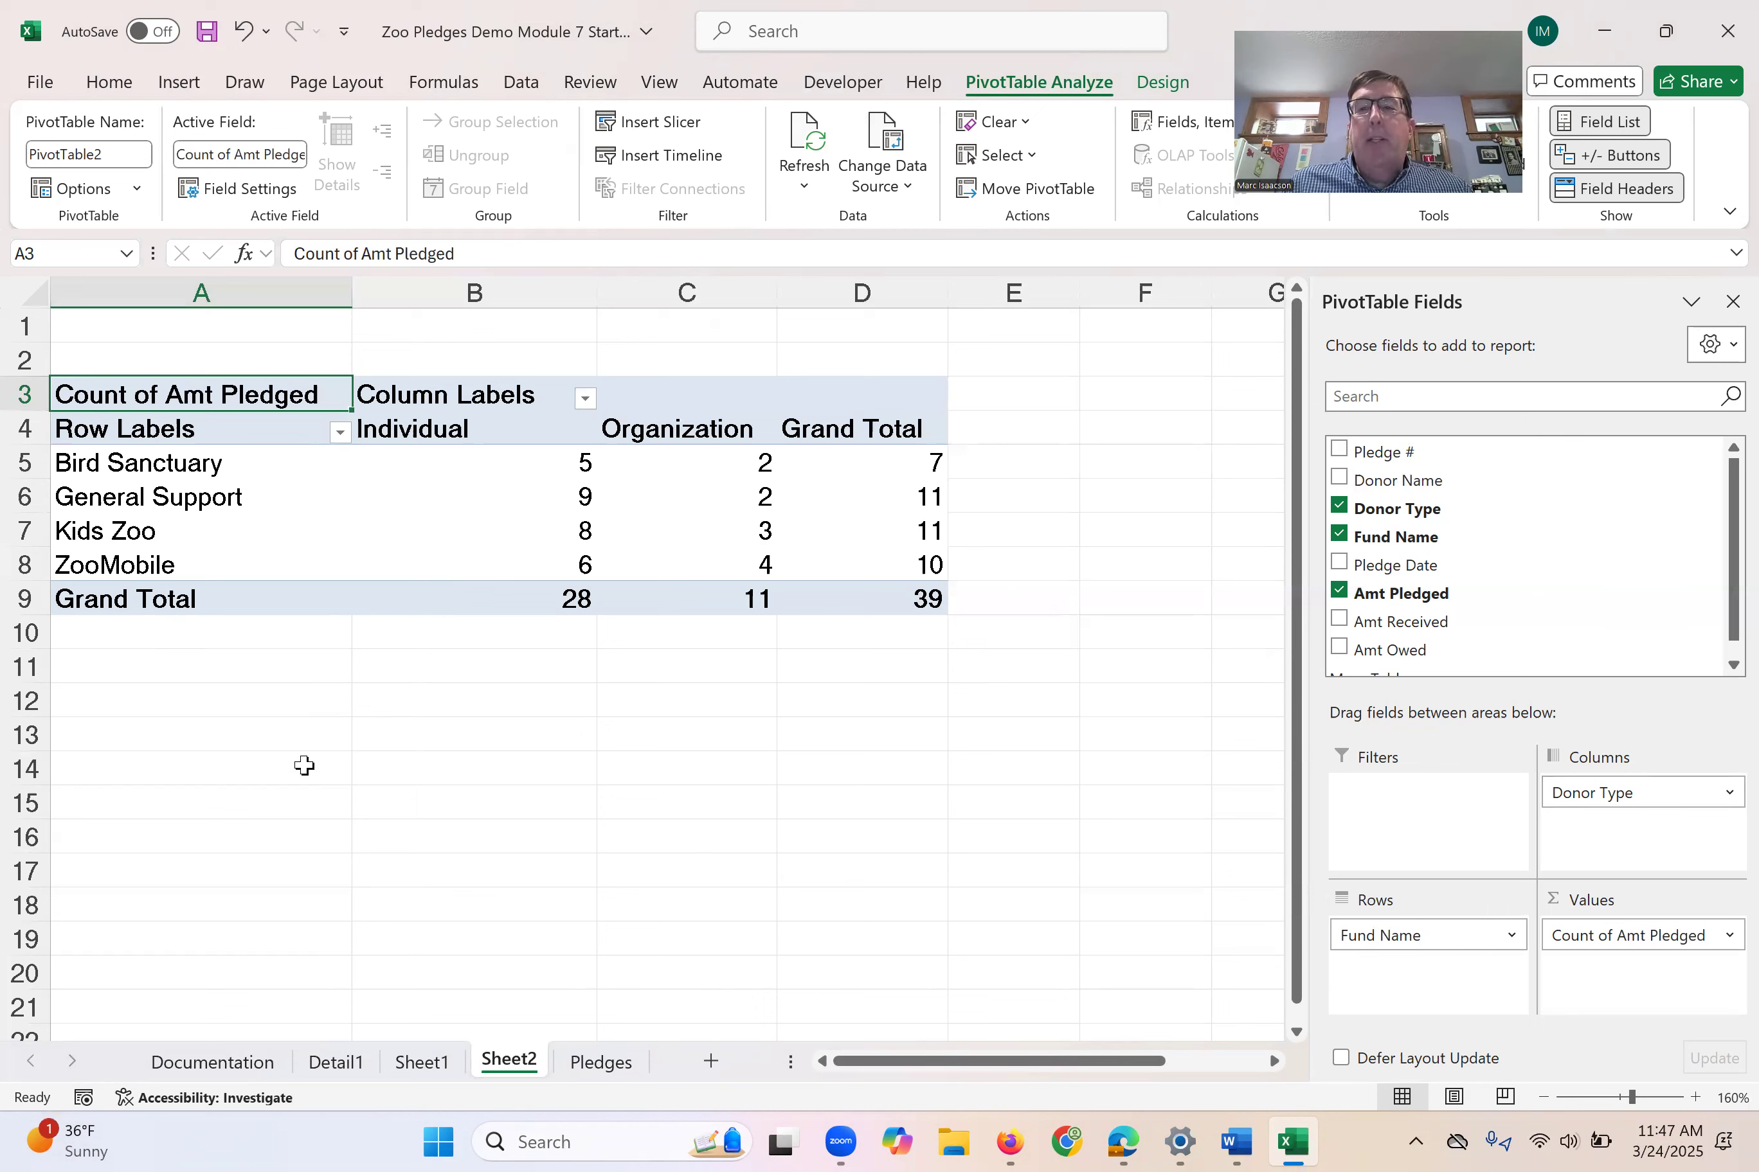
# - Add Pledge Date as a report filter and limit it to 1/6/2025, 1/11/2025 and 1/28/2025
pyautogui.moveTo(1391, 568); pyautogui.dragTo(1460, 805)
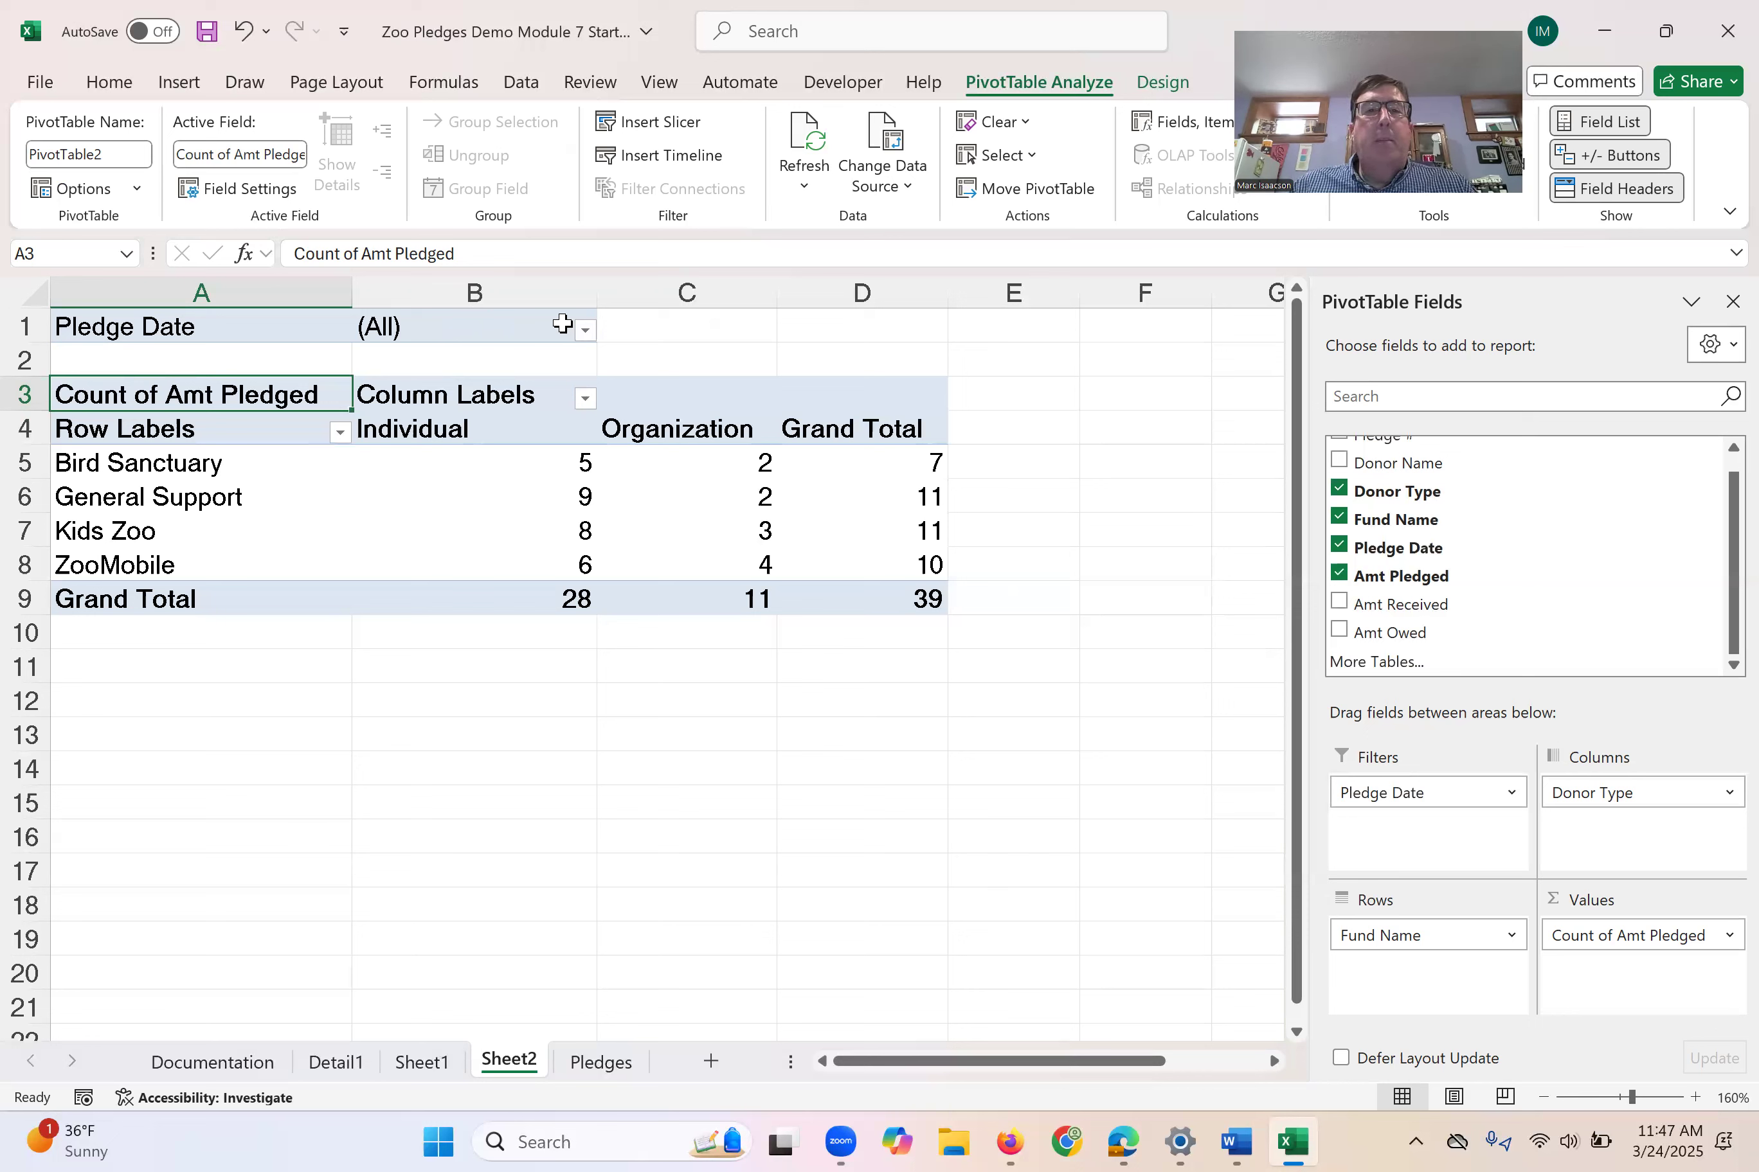
pyautogui.click(586, 330)
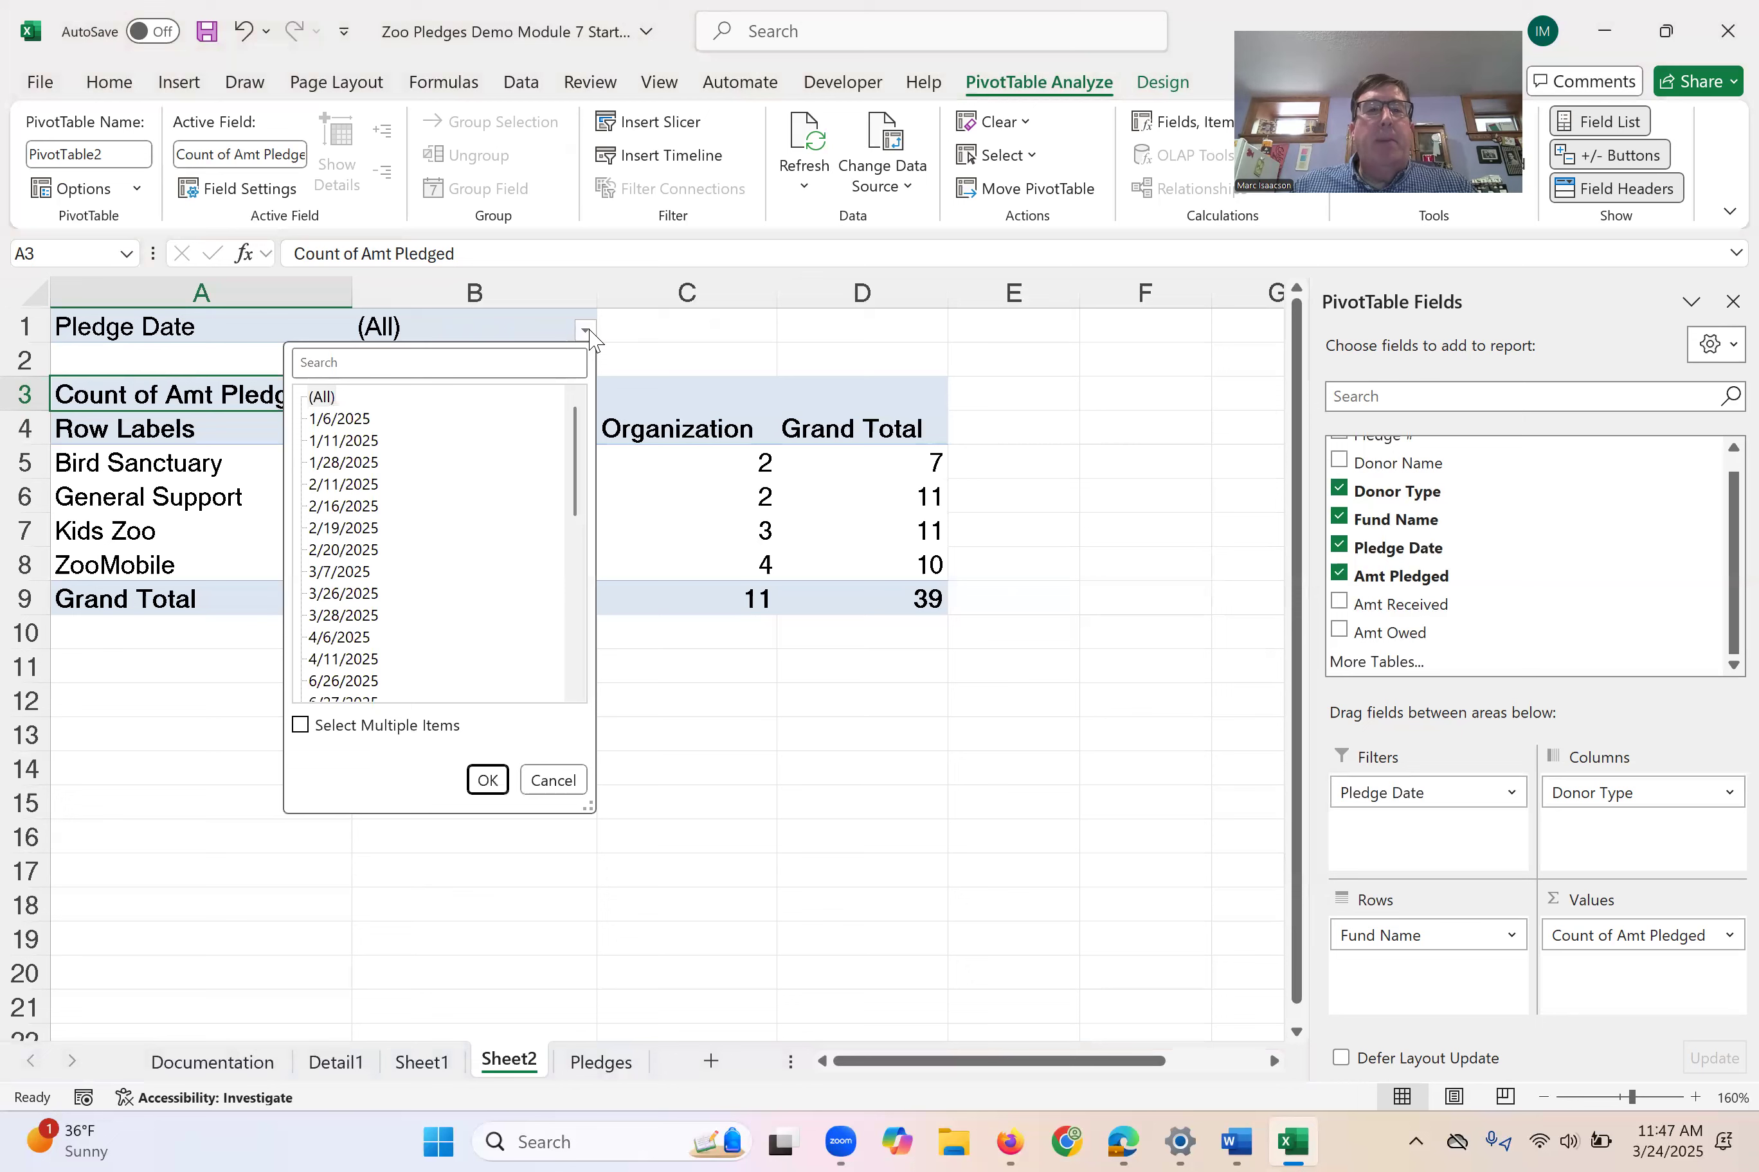
pyautogui.scroll(-5, 440, 538)
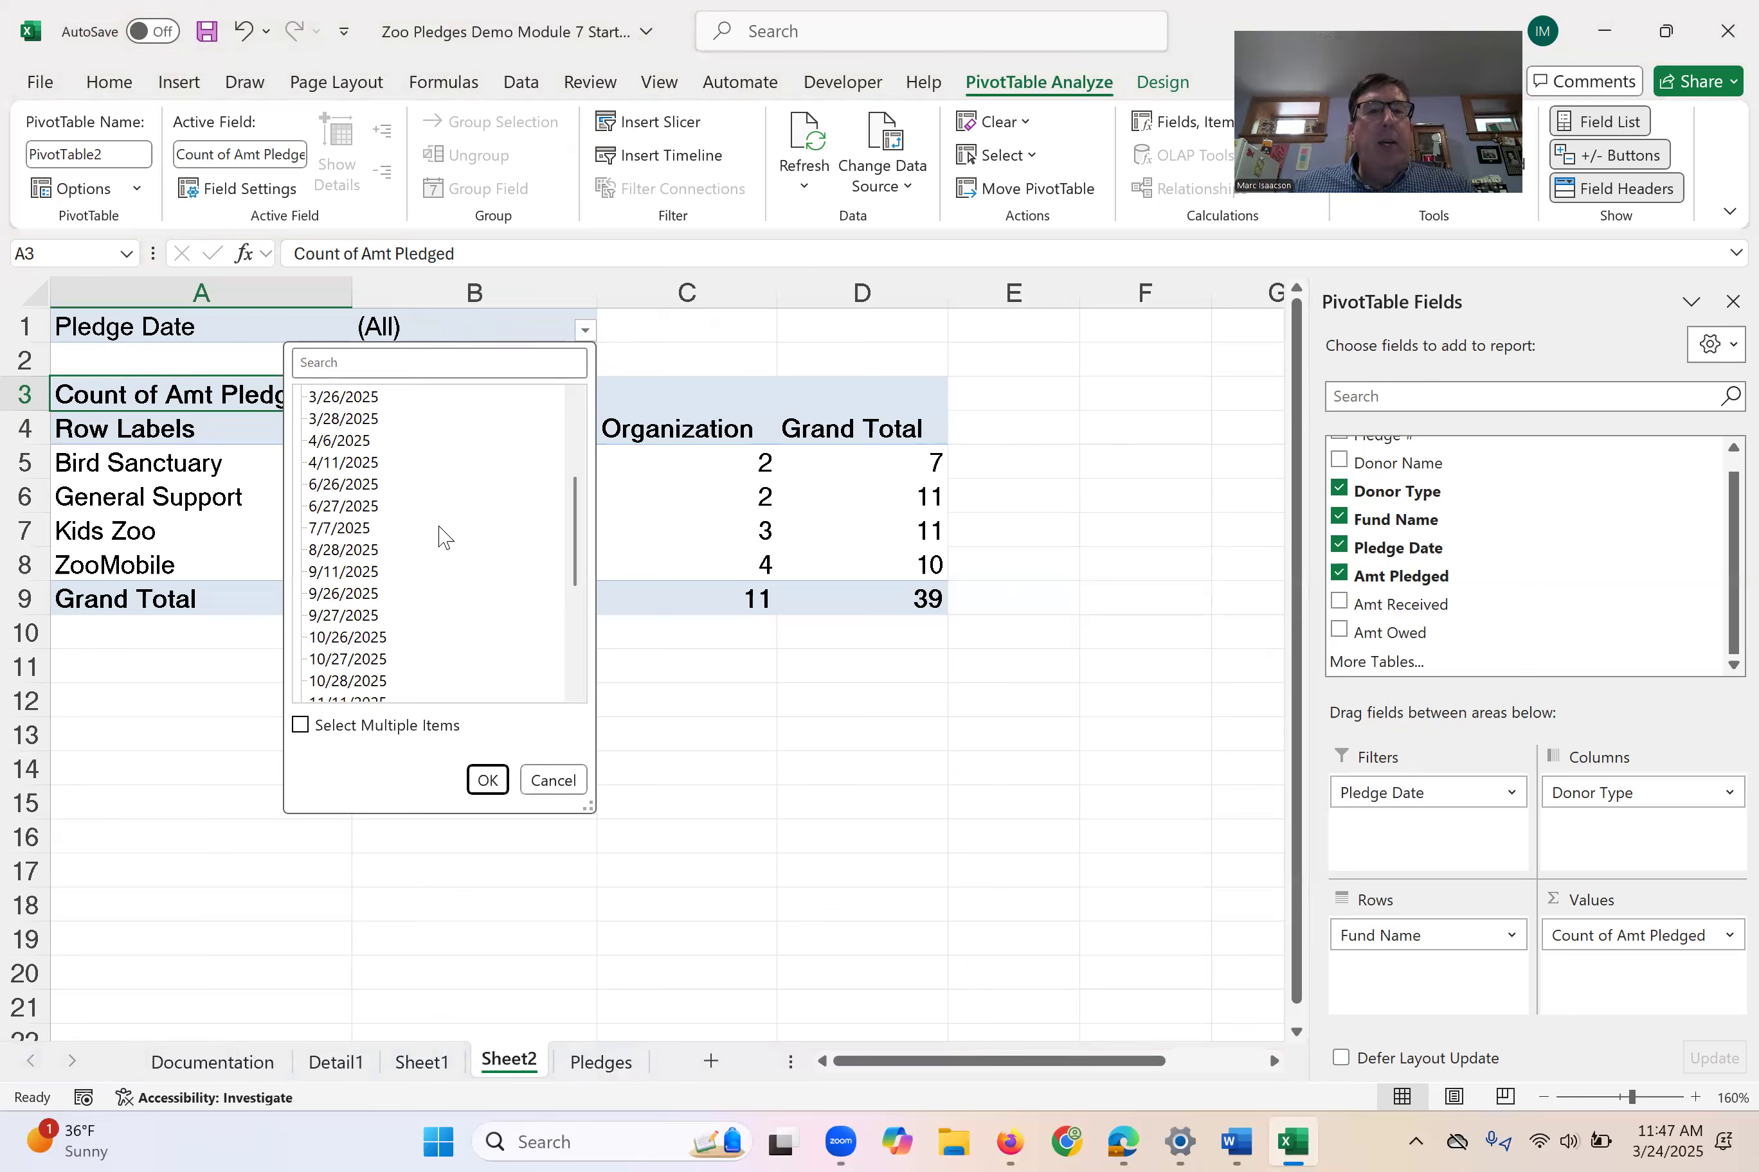
pyautogui.scroll(5, 445, 560)
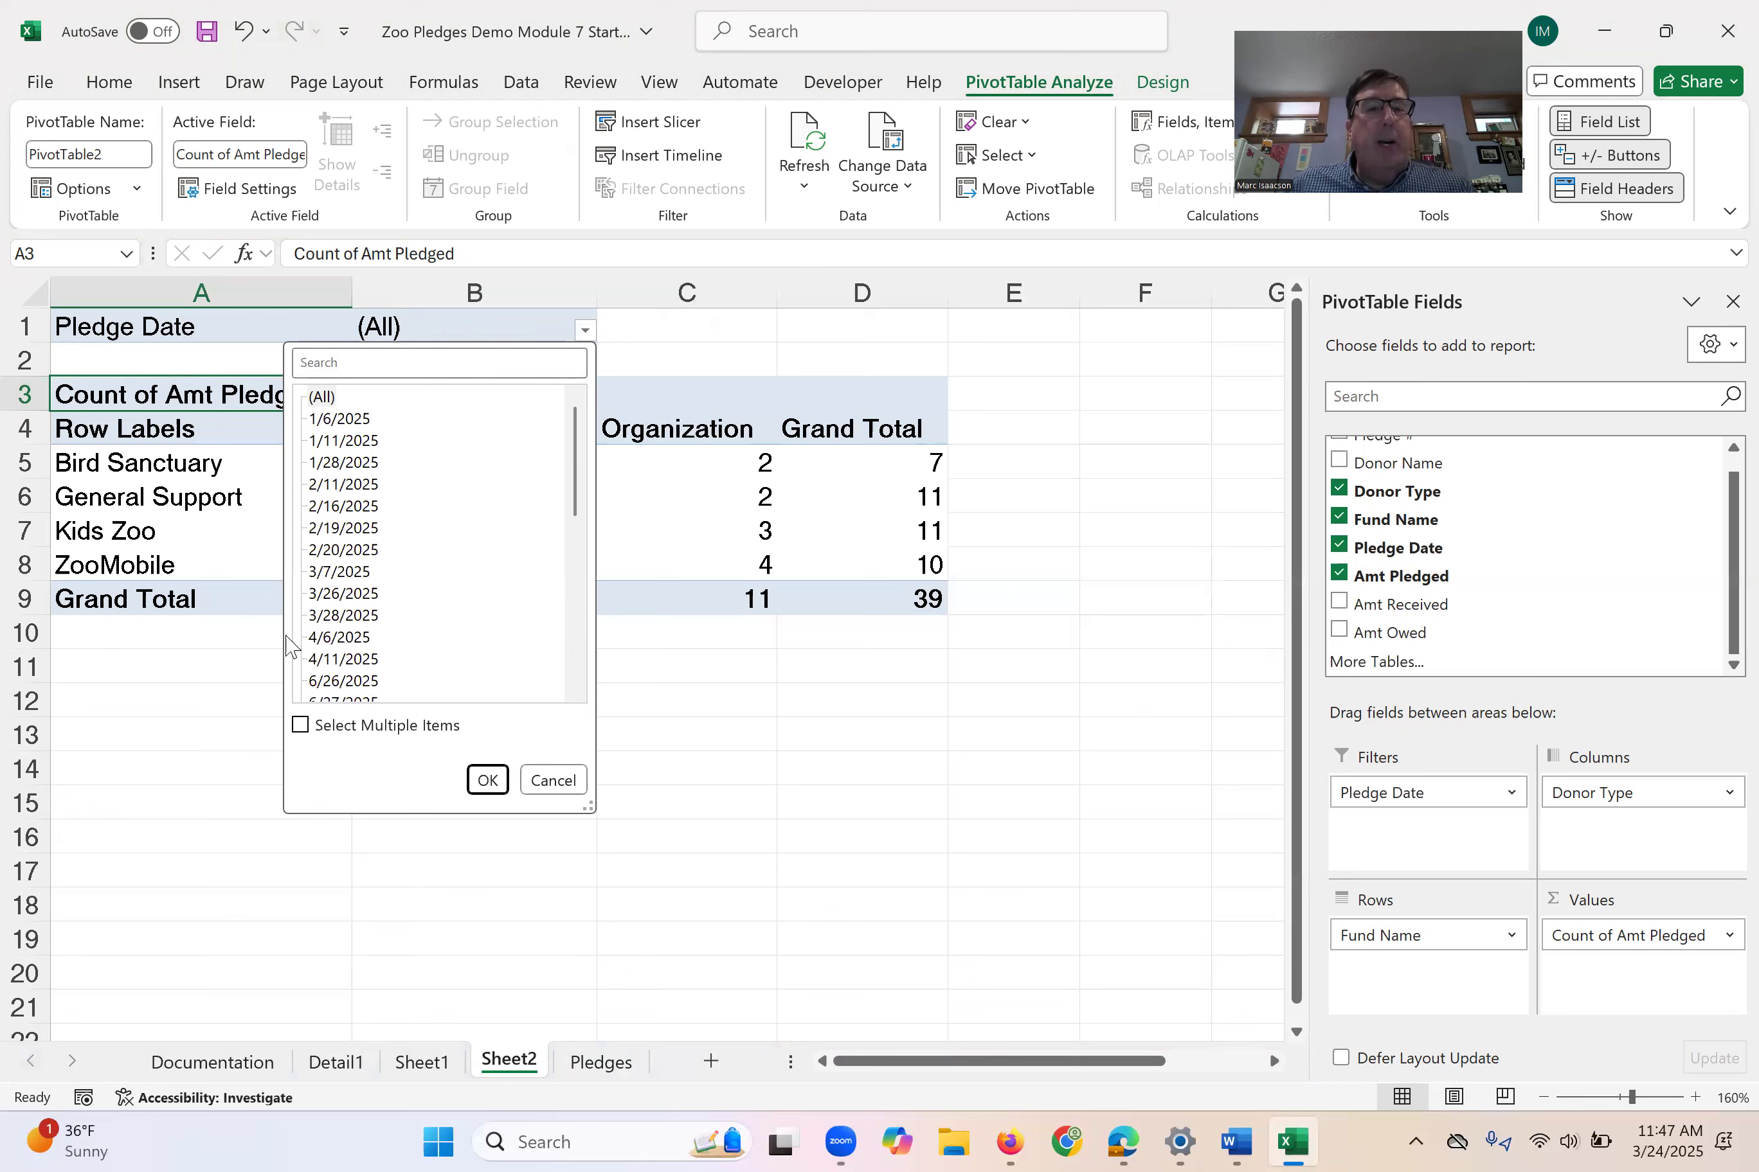
pyautogui.click(300, 724)
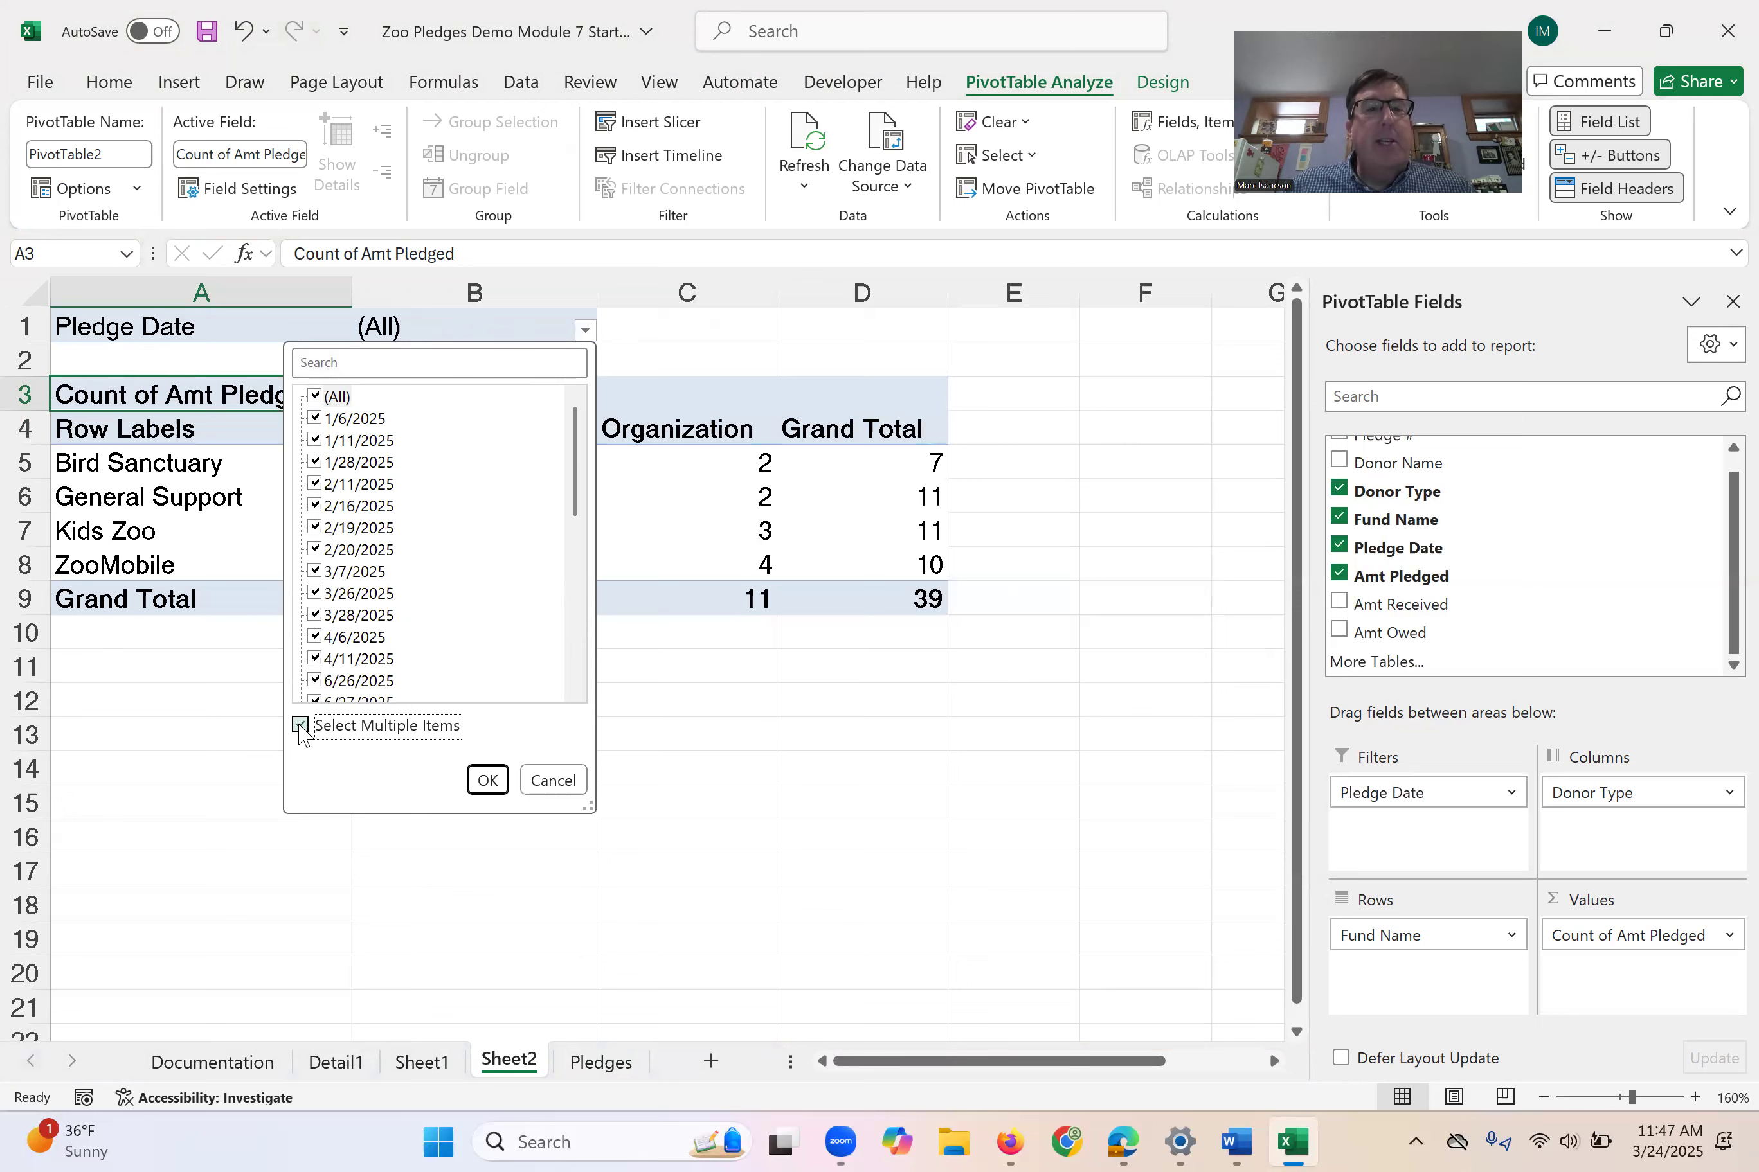
pyautogui.click(316, 395)
pyautogui.click(315, 418)
pyautogui.click(315, 440)
pyautogui.click(316, 462)
pyautogui.click(488, 780)
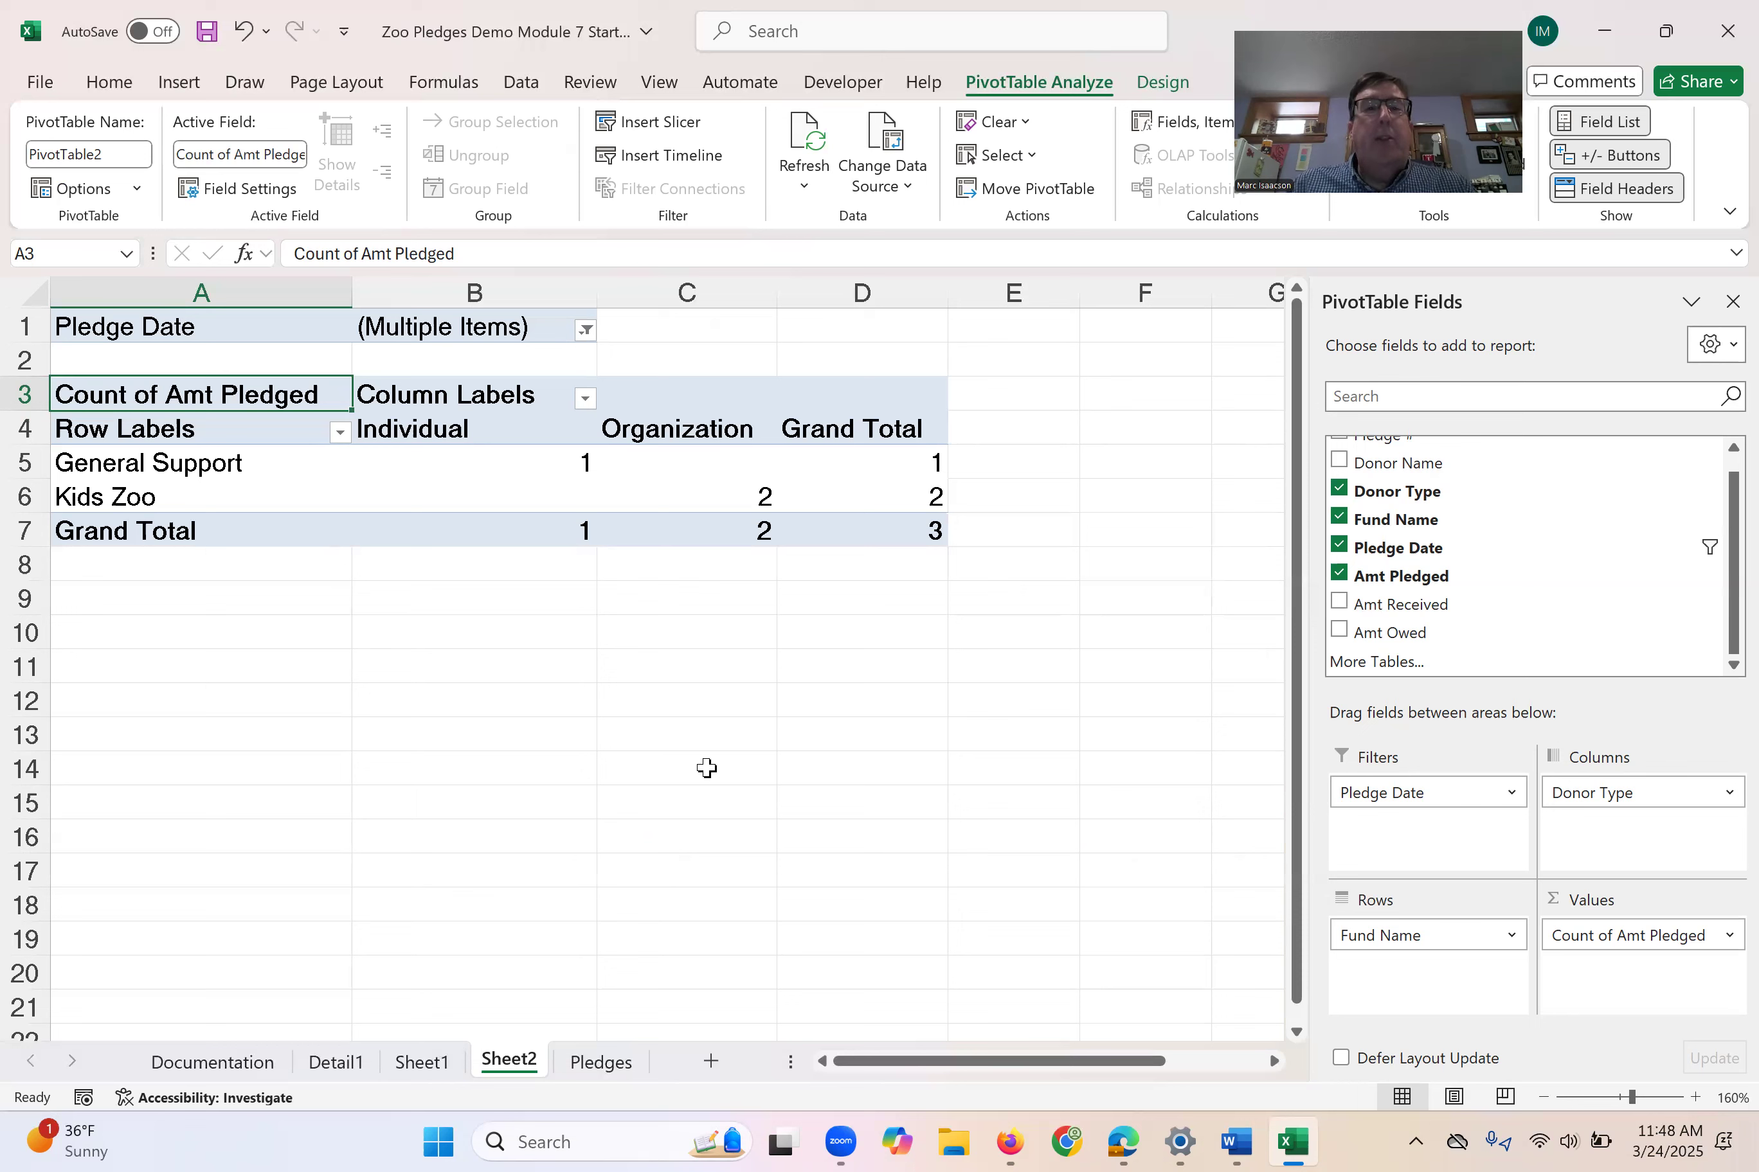
# - Extend the Pledge Date filter to include every date from 2/11/2025 through 6/27/2025
pyautogui.click(585, 330)
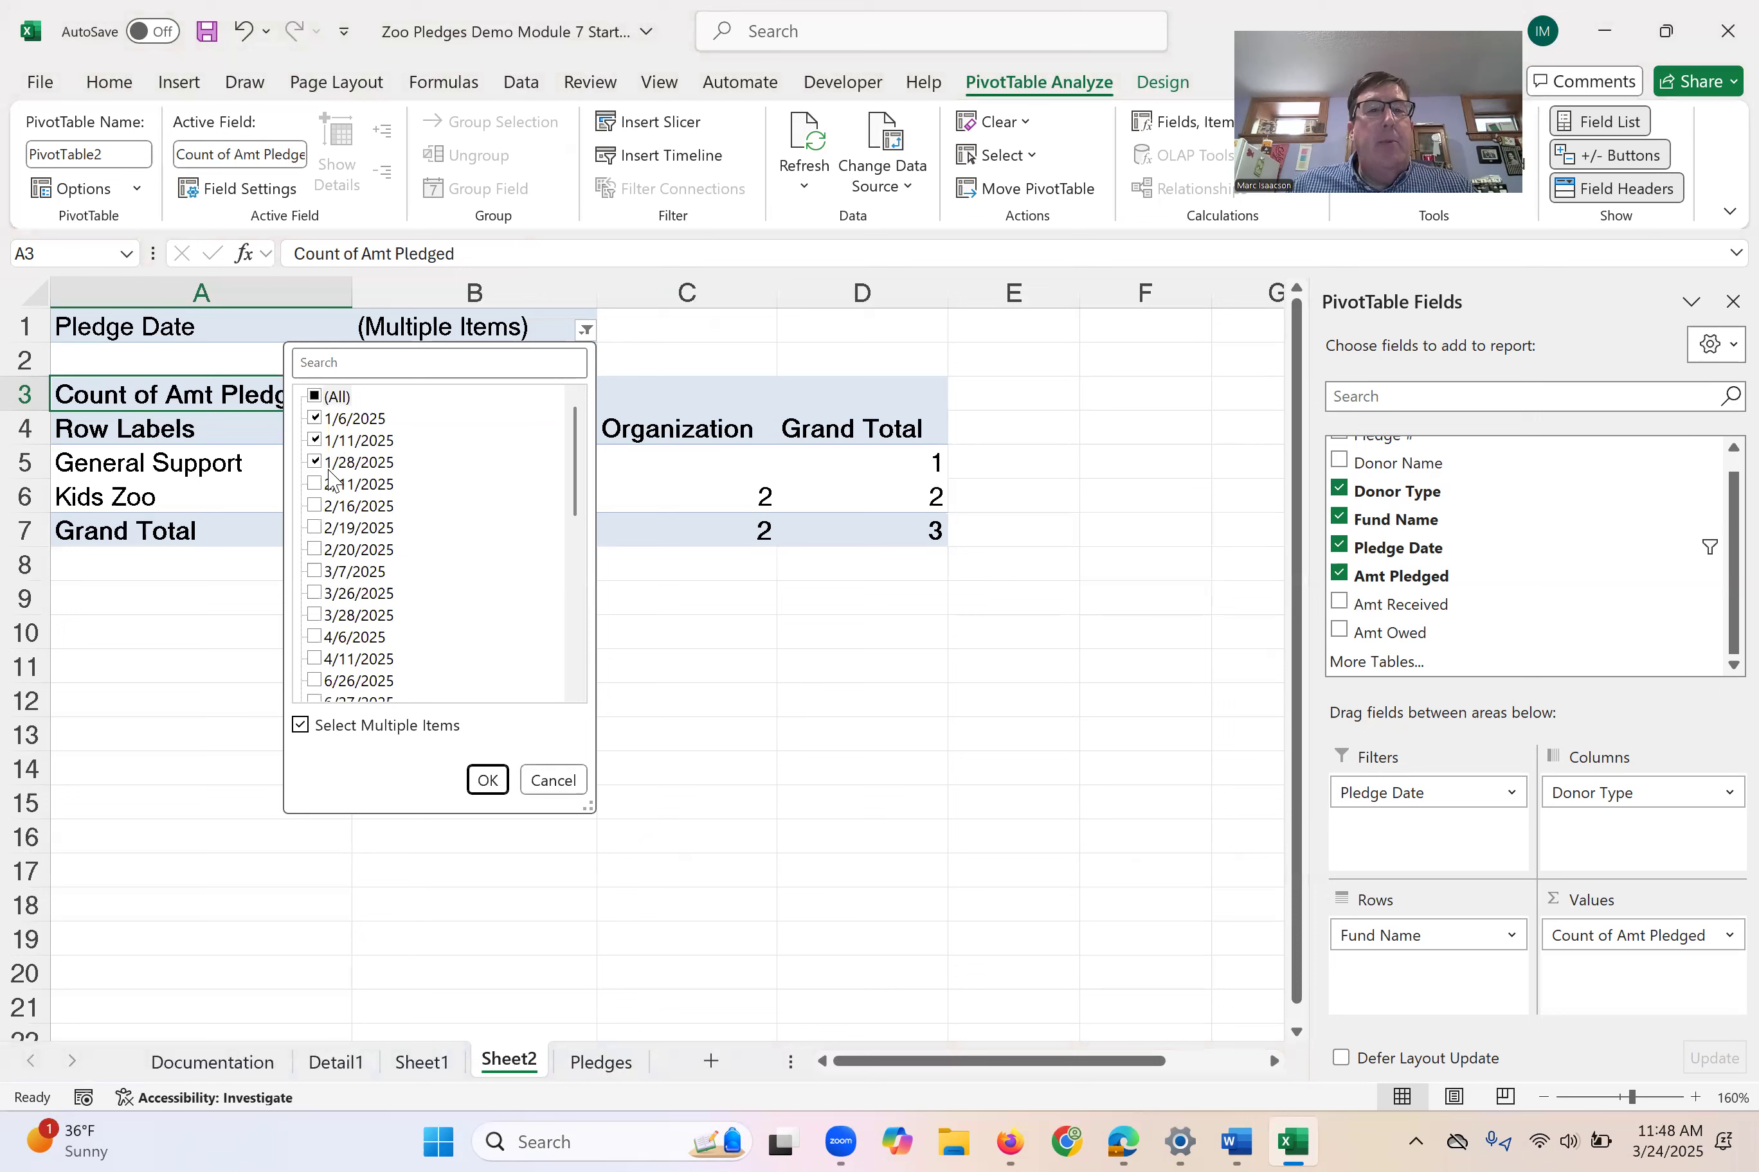
pyautogui.click(316, 658)
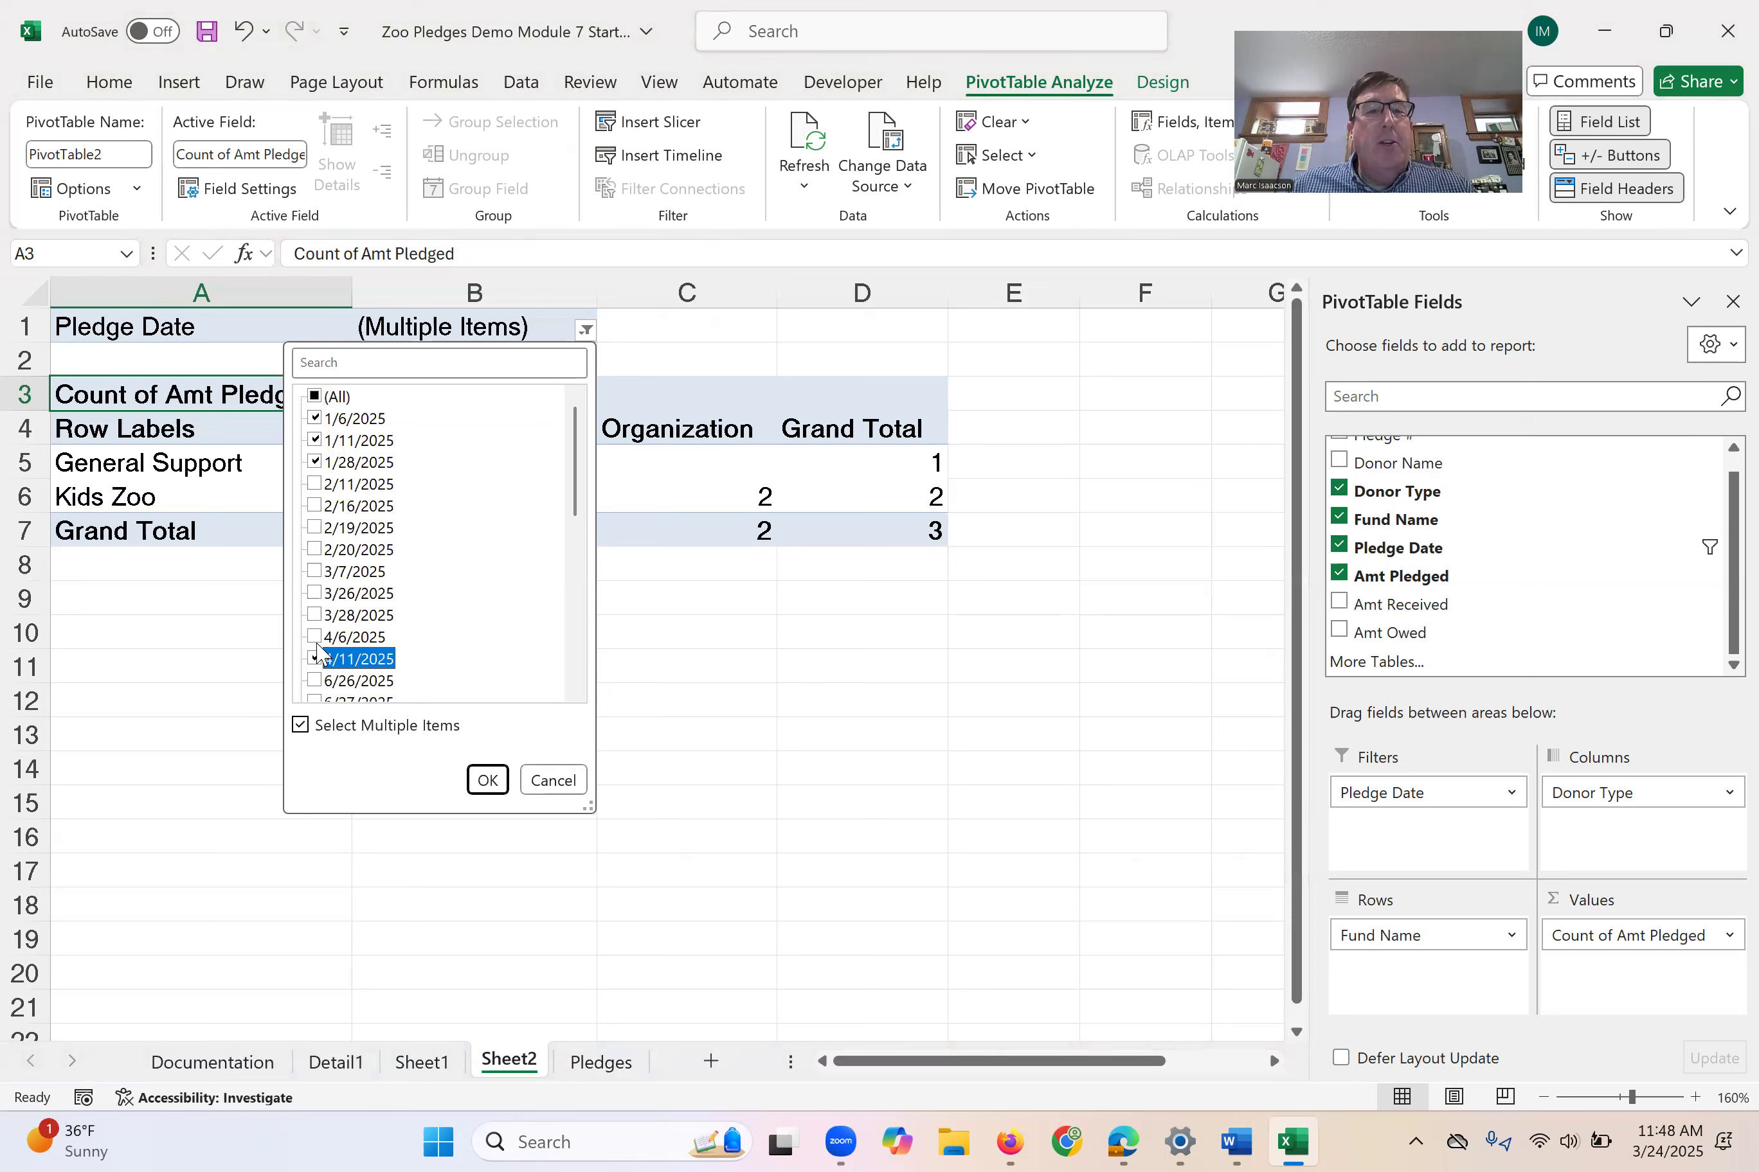
pyautogui.click(316, 637)
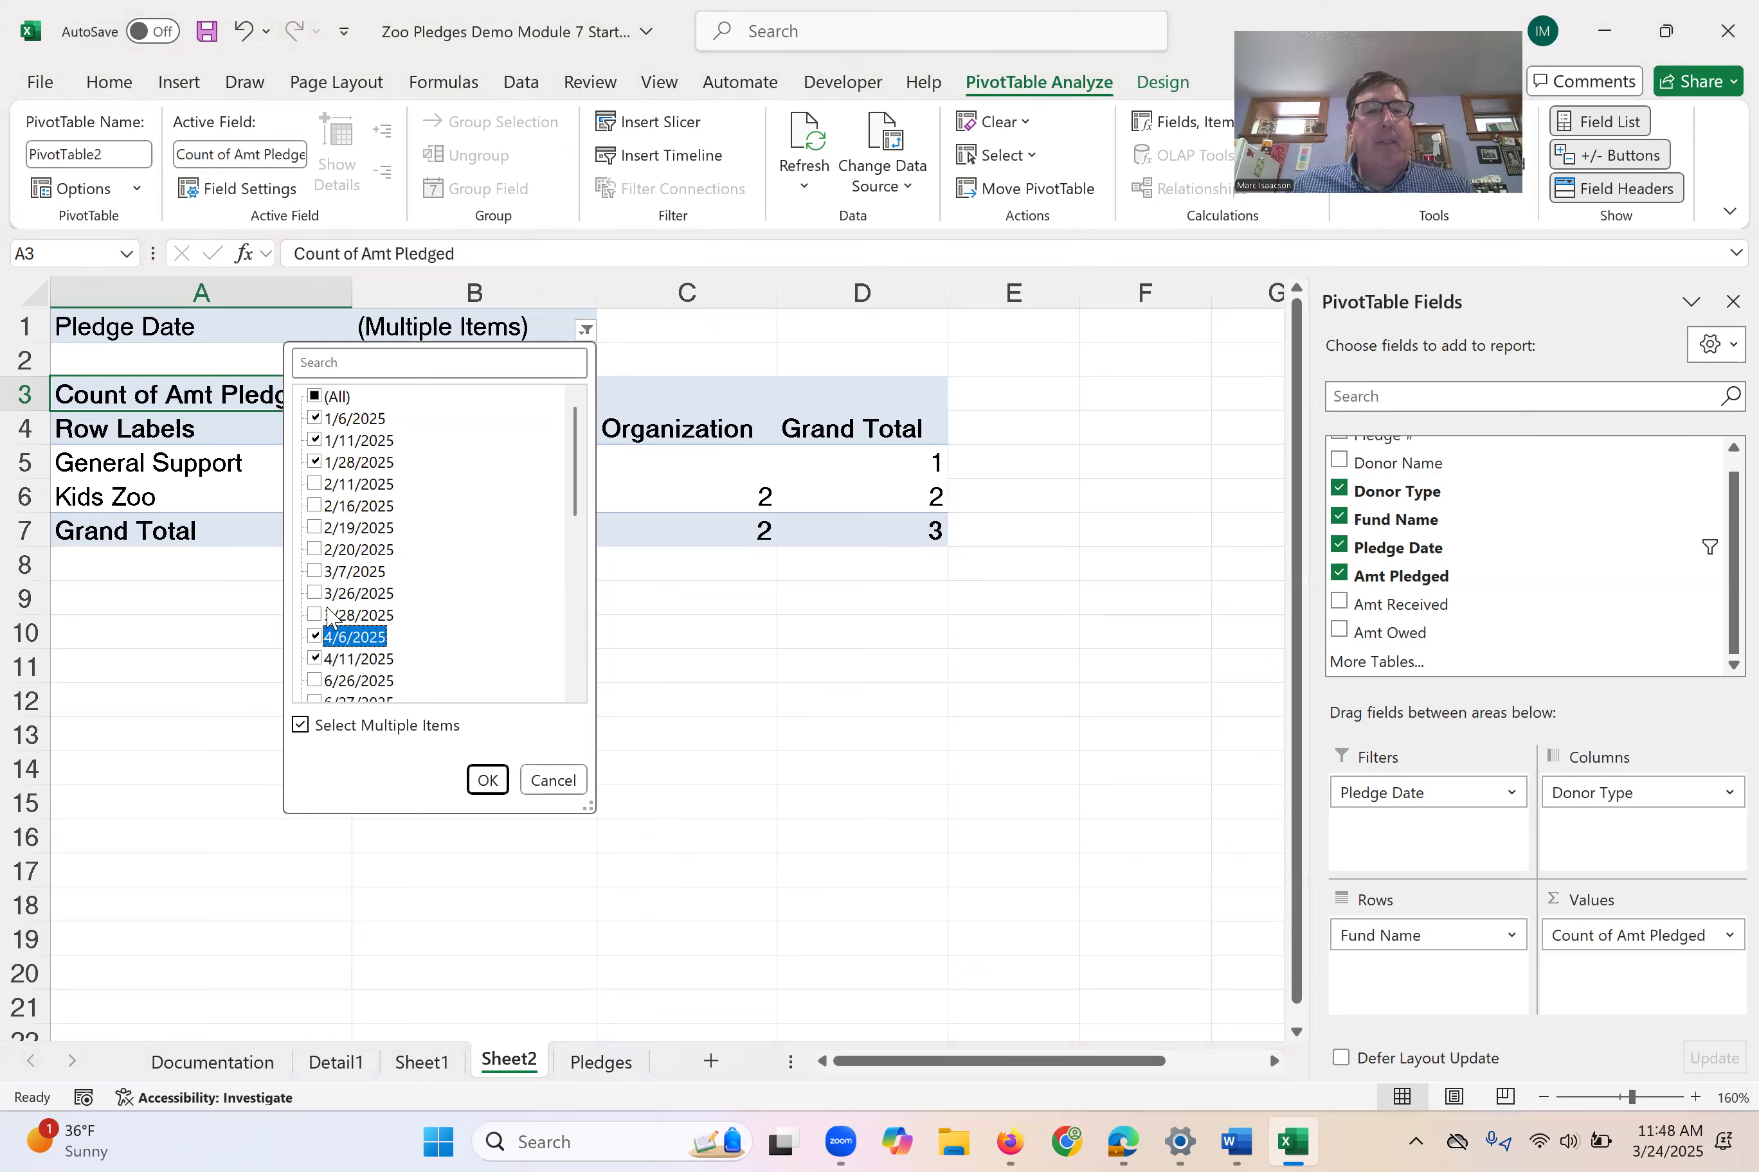
pyautogui.click(316, 616)
pyautogui.scroll(-1, 320, 624)
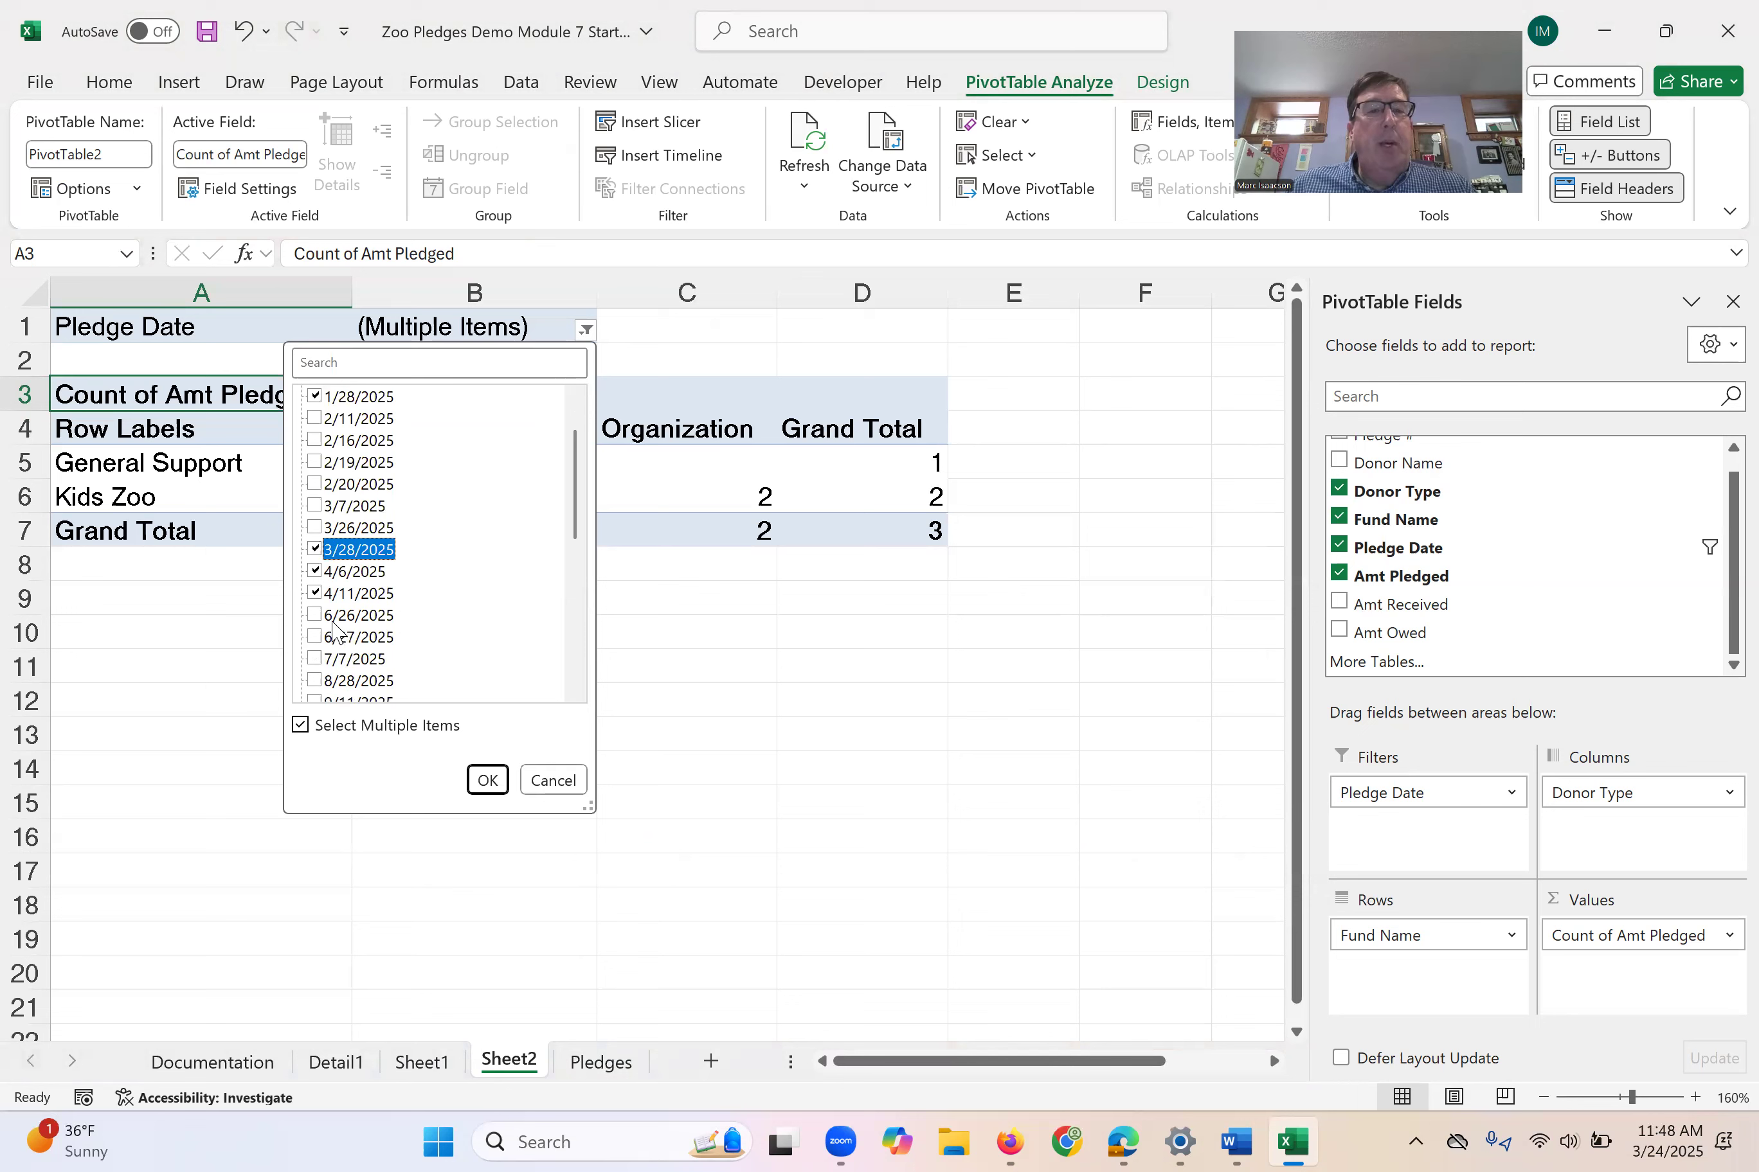
pyautogui.click(317, 638)
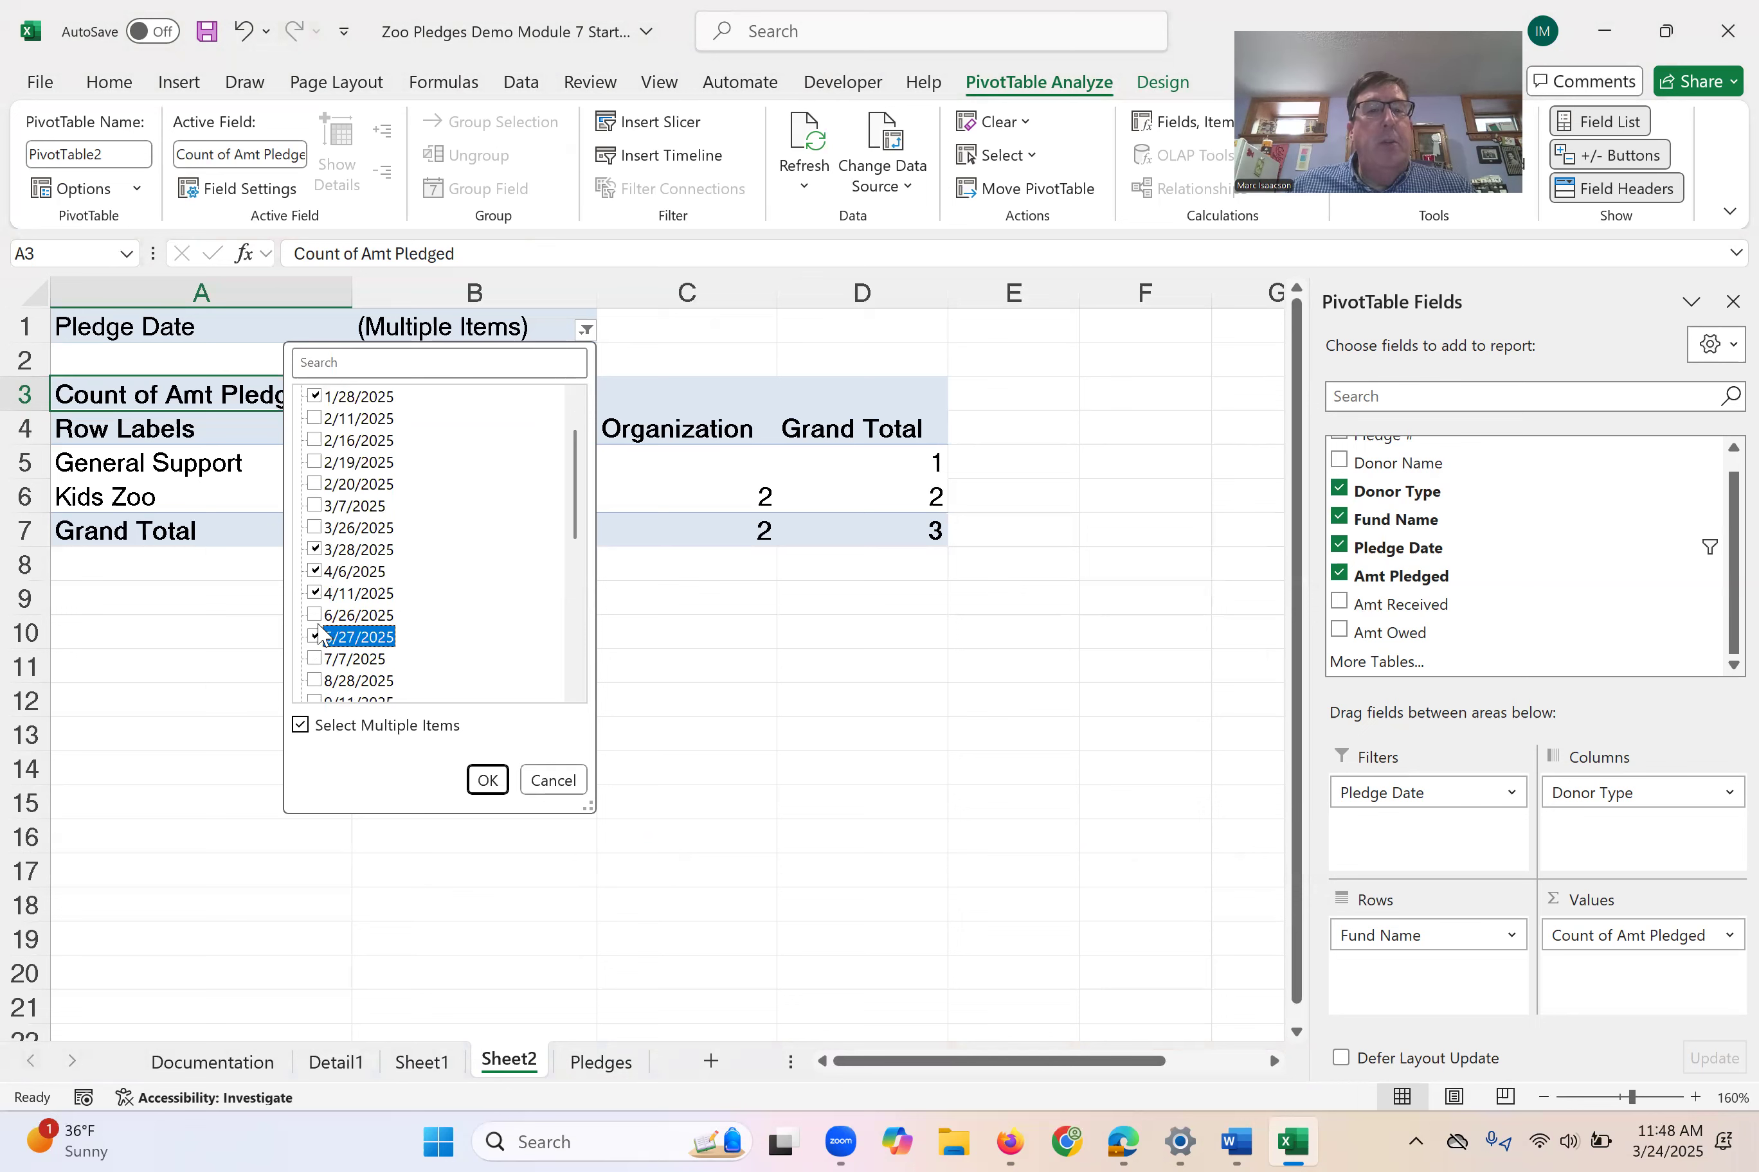
pyautogui.click(317, 616)
pyautogui.click(317, 528)
pyautogui.click(321, 505)
pyautogui.click(317, 484)
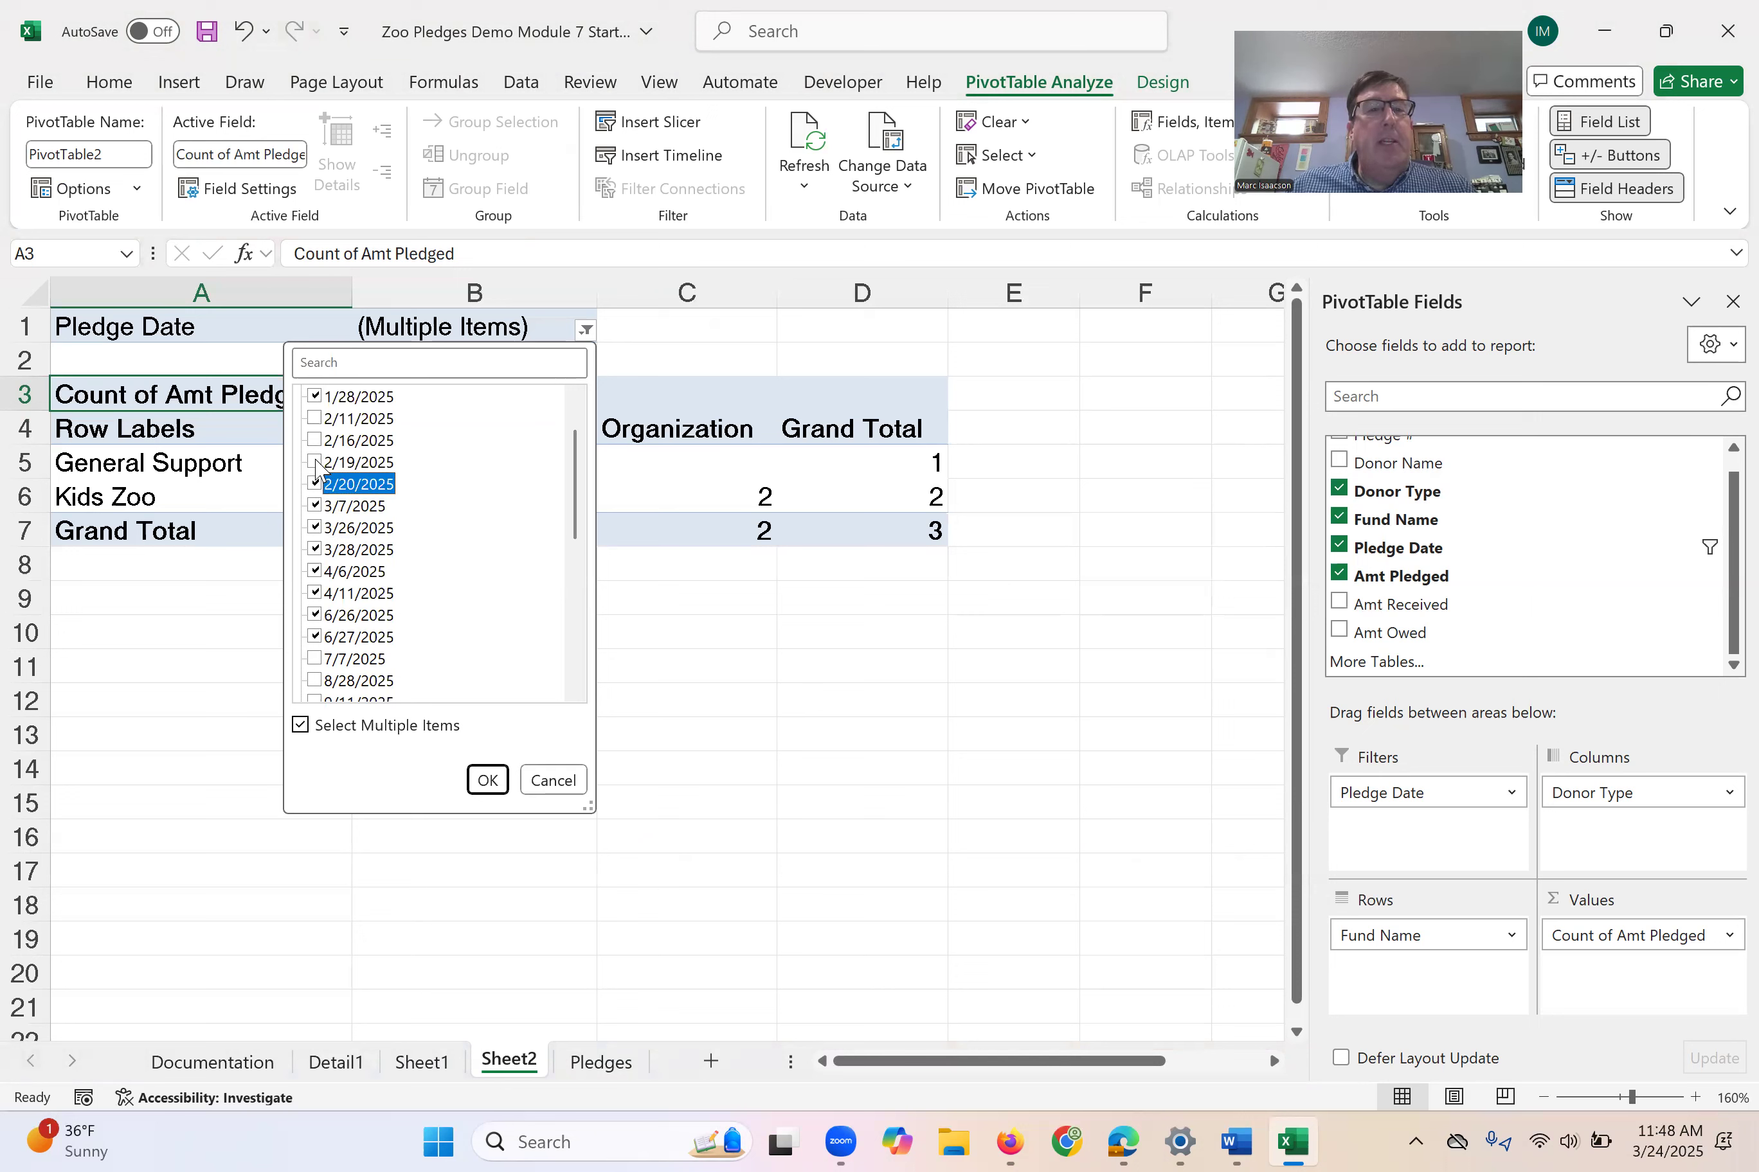
pyautogui.click(315, 455)
pyautogui.click(316, 440)
pyautogui.click(315, 418)
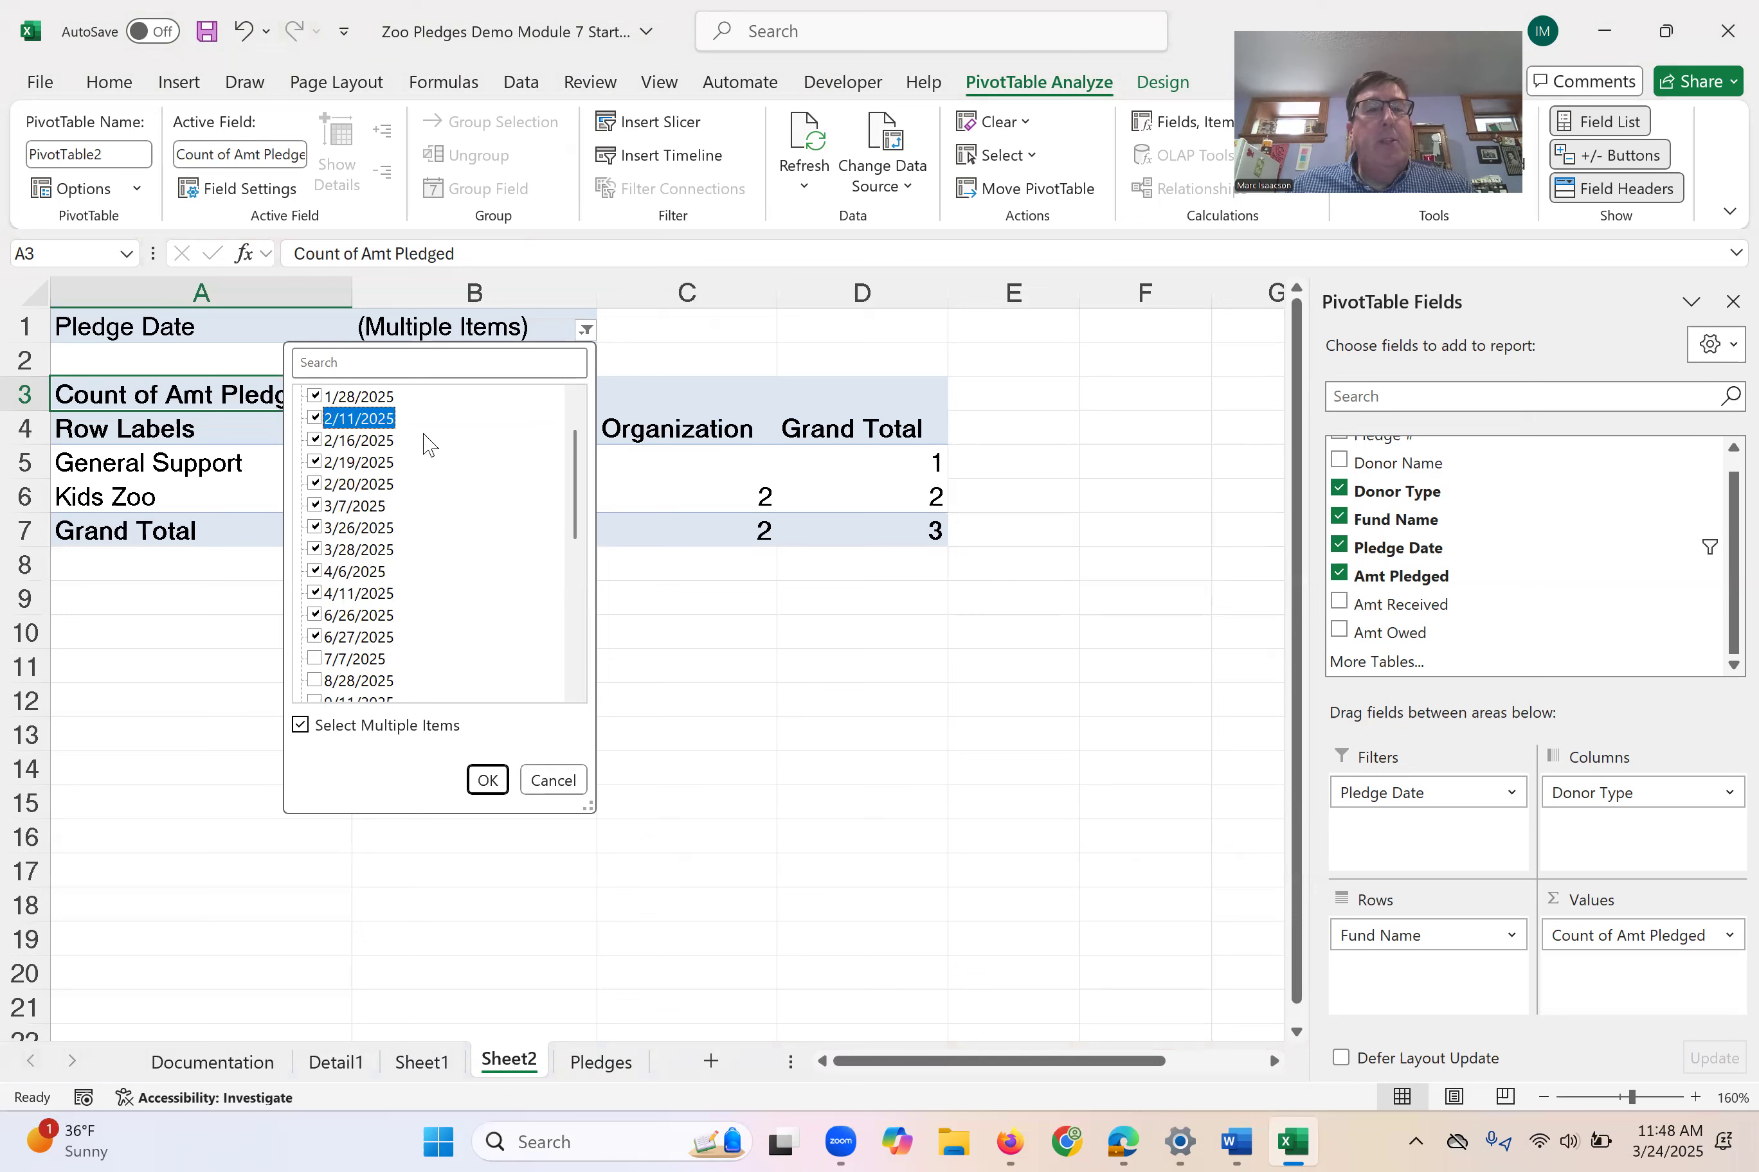
pyautogui.click(488, 779)
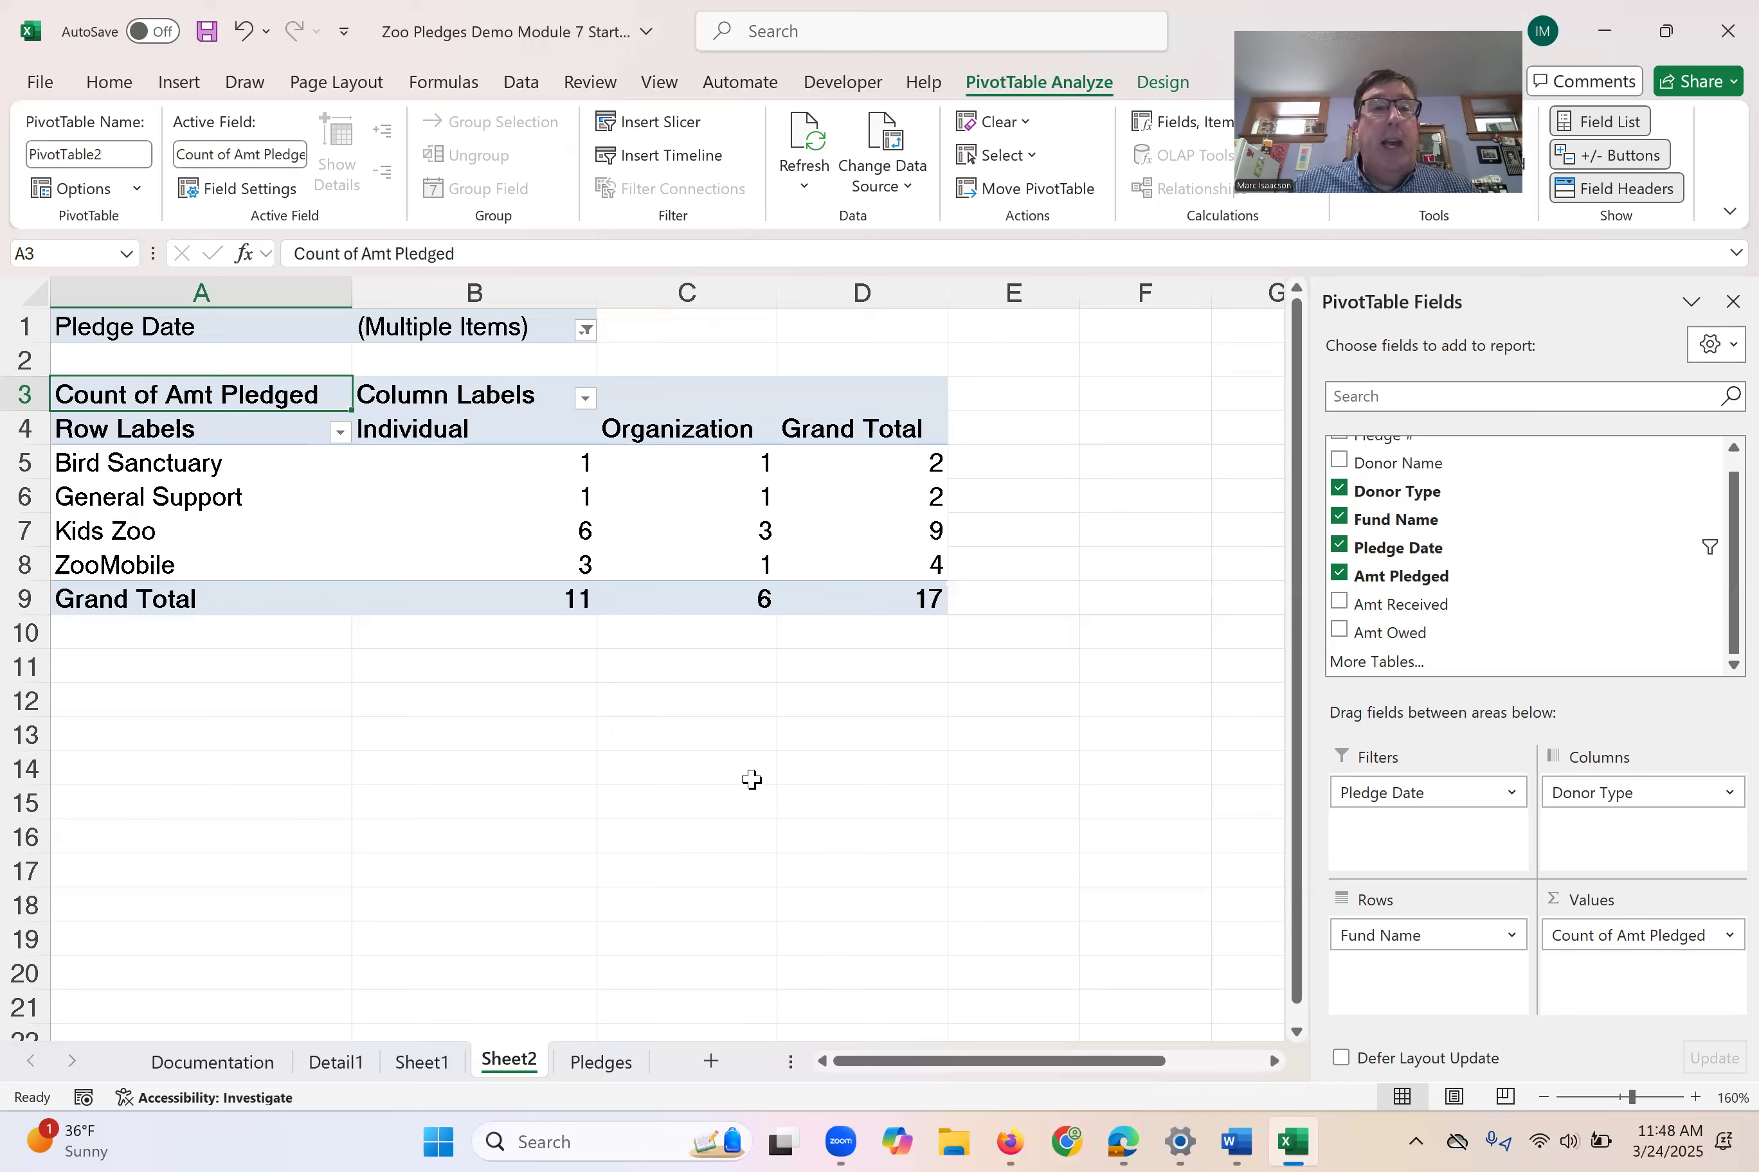
# - Review which dates are selected in the Pledge Date filter
pyautogui.click(585, 330)
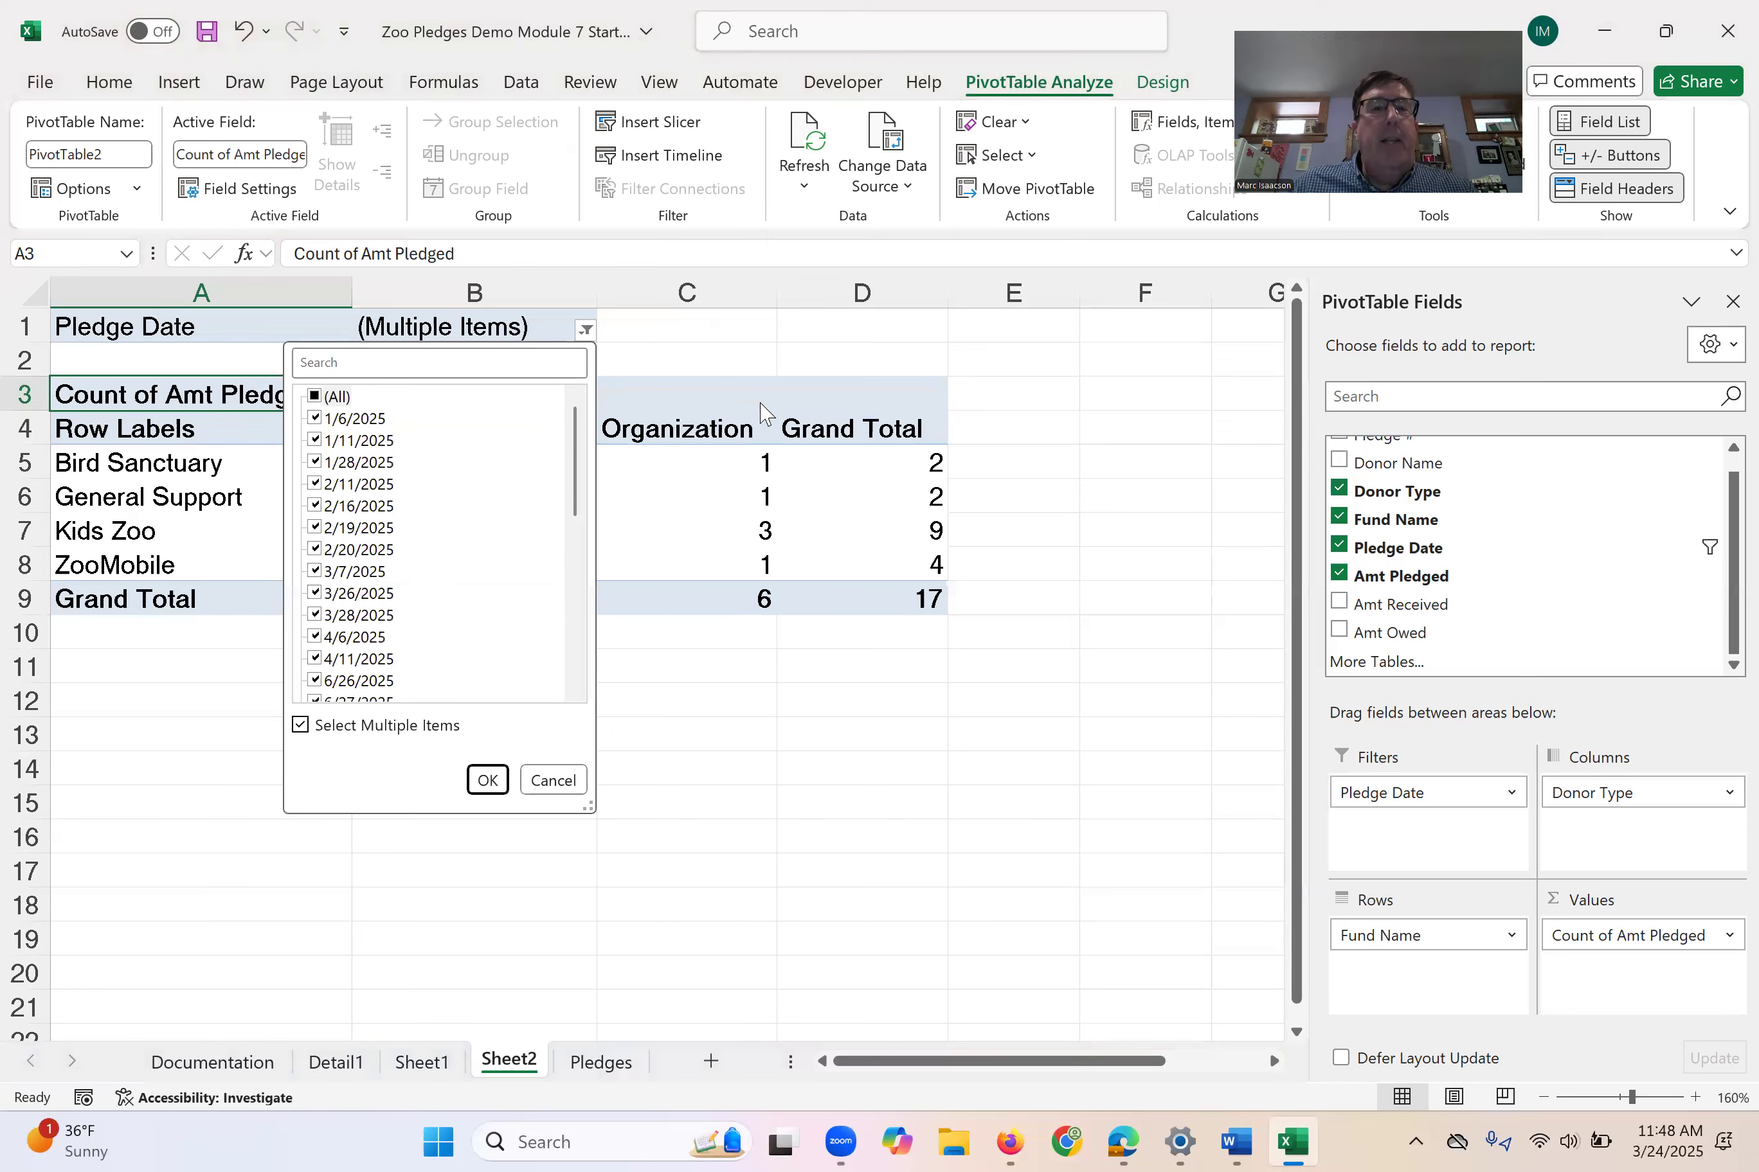
pyautogui.moveTo(584, 459)
pyautogui.mouseDown()
pyautogui.moveTo(586, 673)
pyautogui.moveTo(584, 458)
pyautogui.mouseUp()
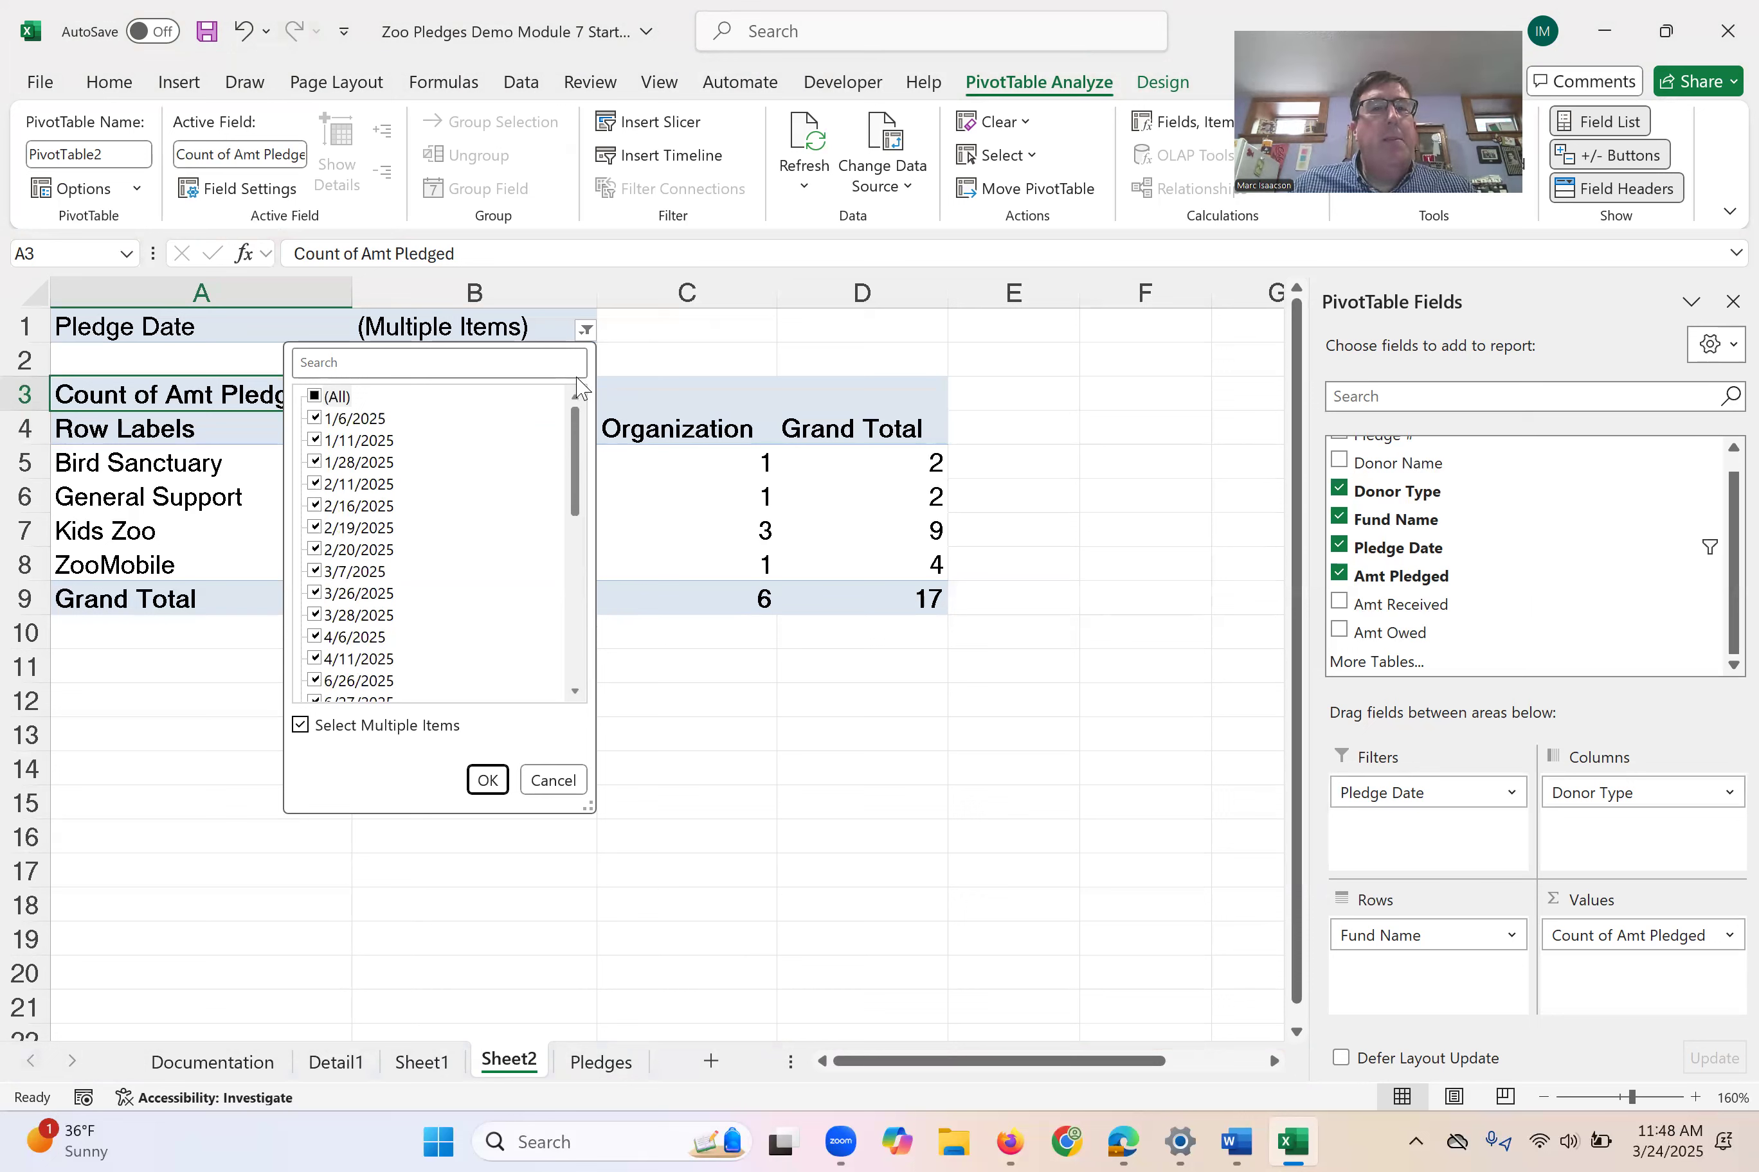
pyautogui.scroll(-3, 471, 596)
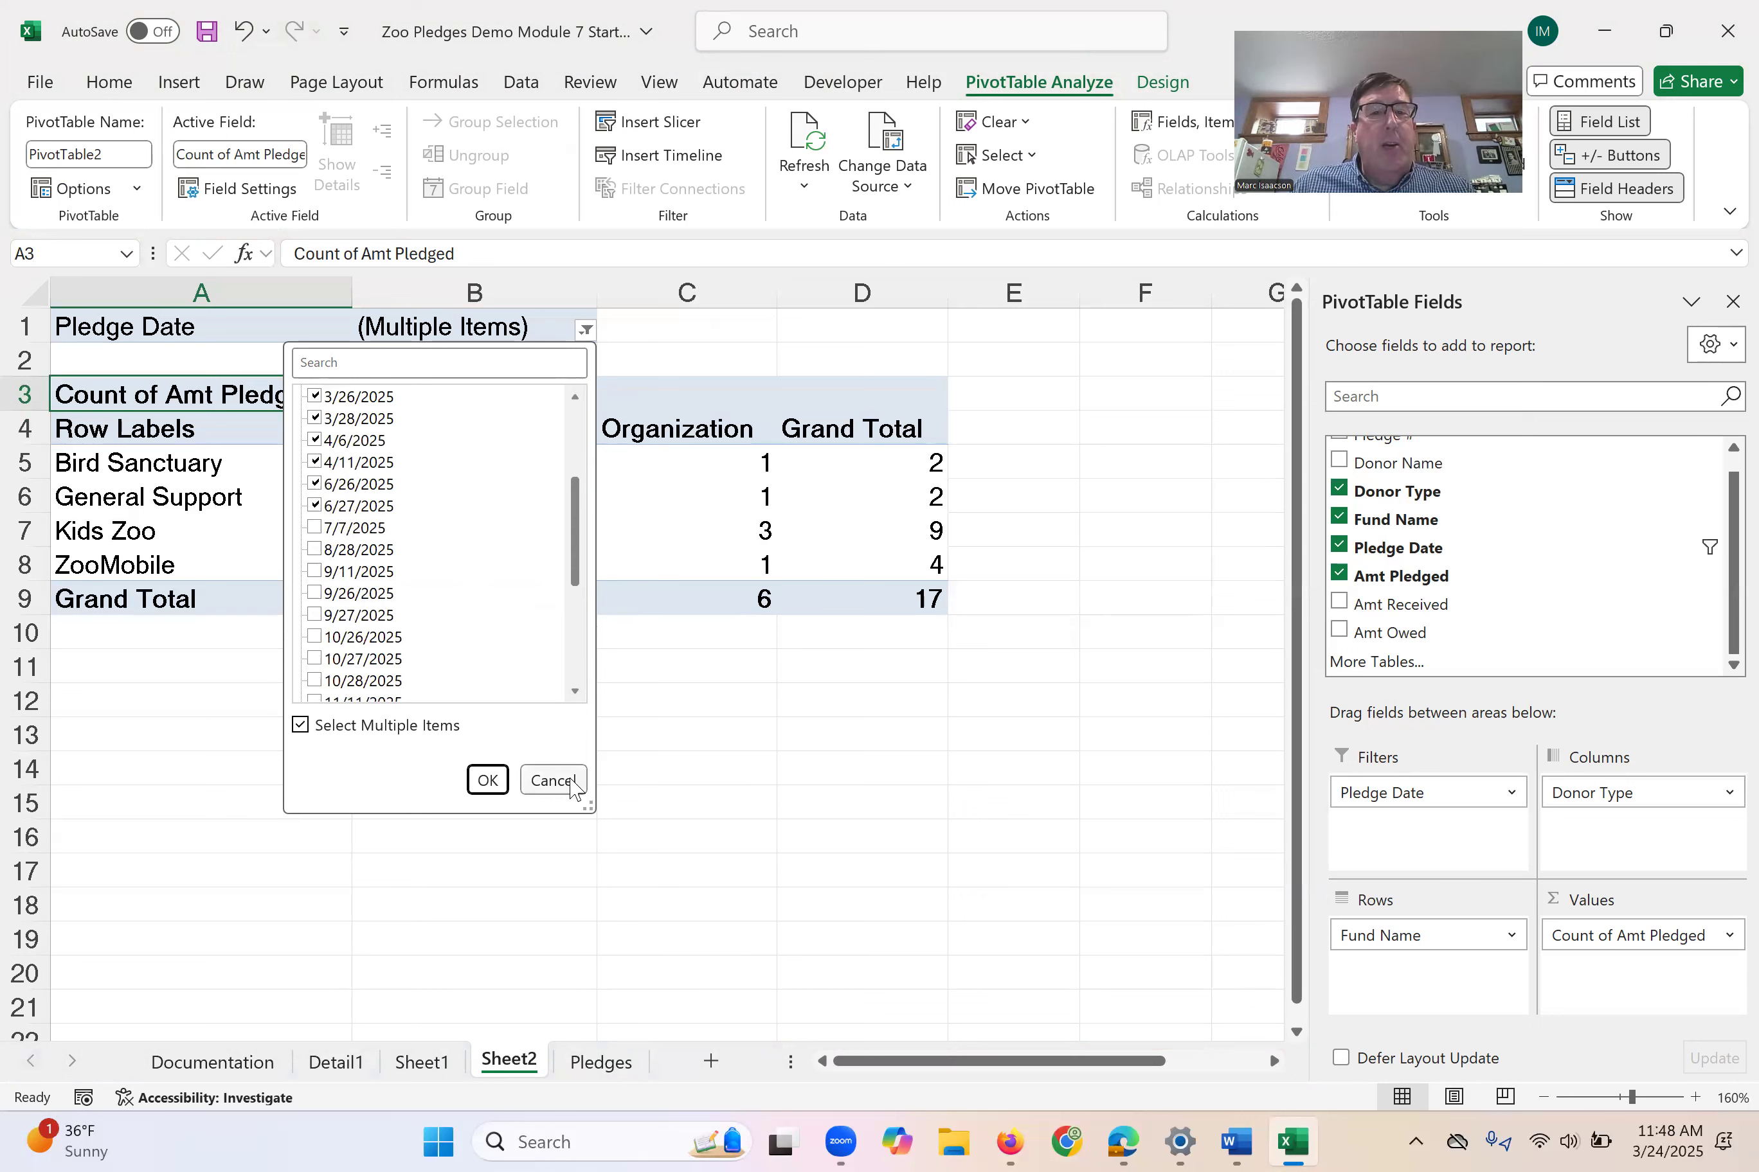
pyautogui.click(487, 780)
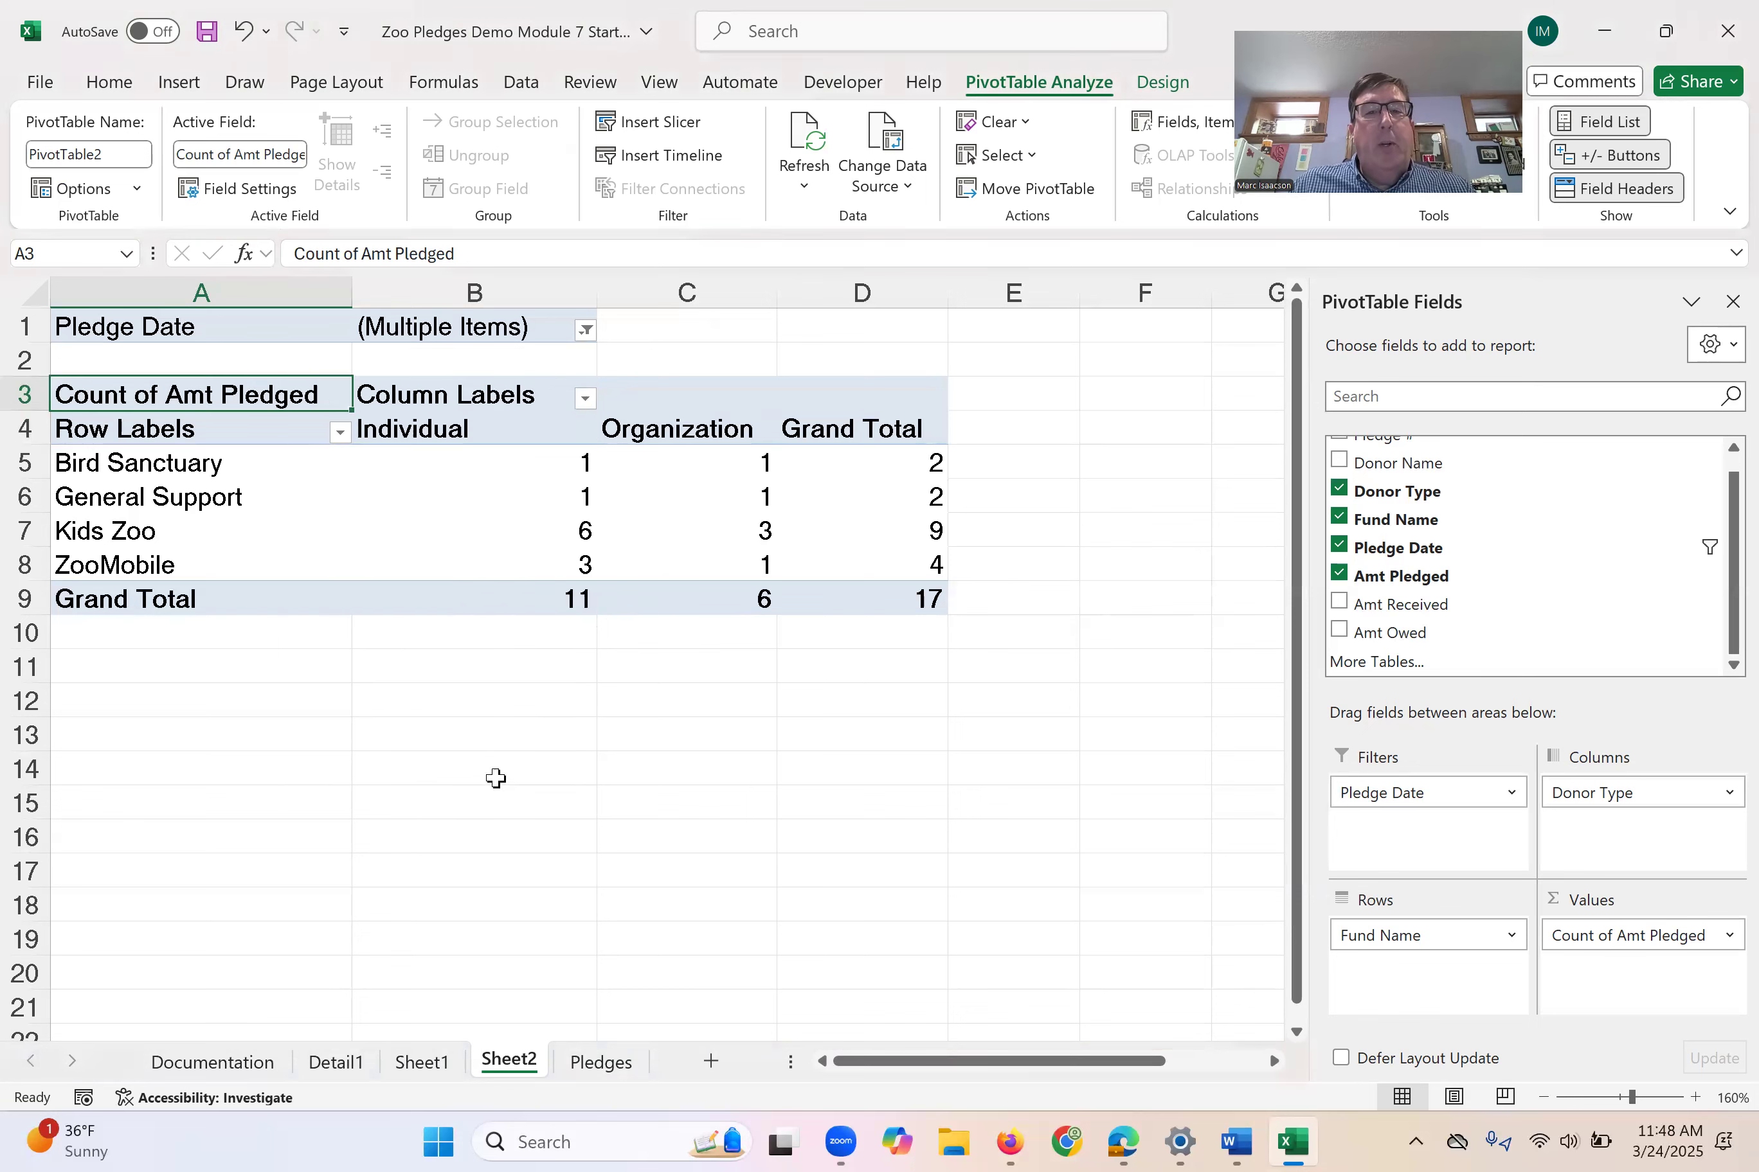
# - Set the Amt Pledged value field to summarize by Sum
pyautogui.click(1729, 937)
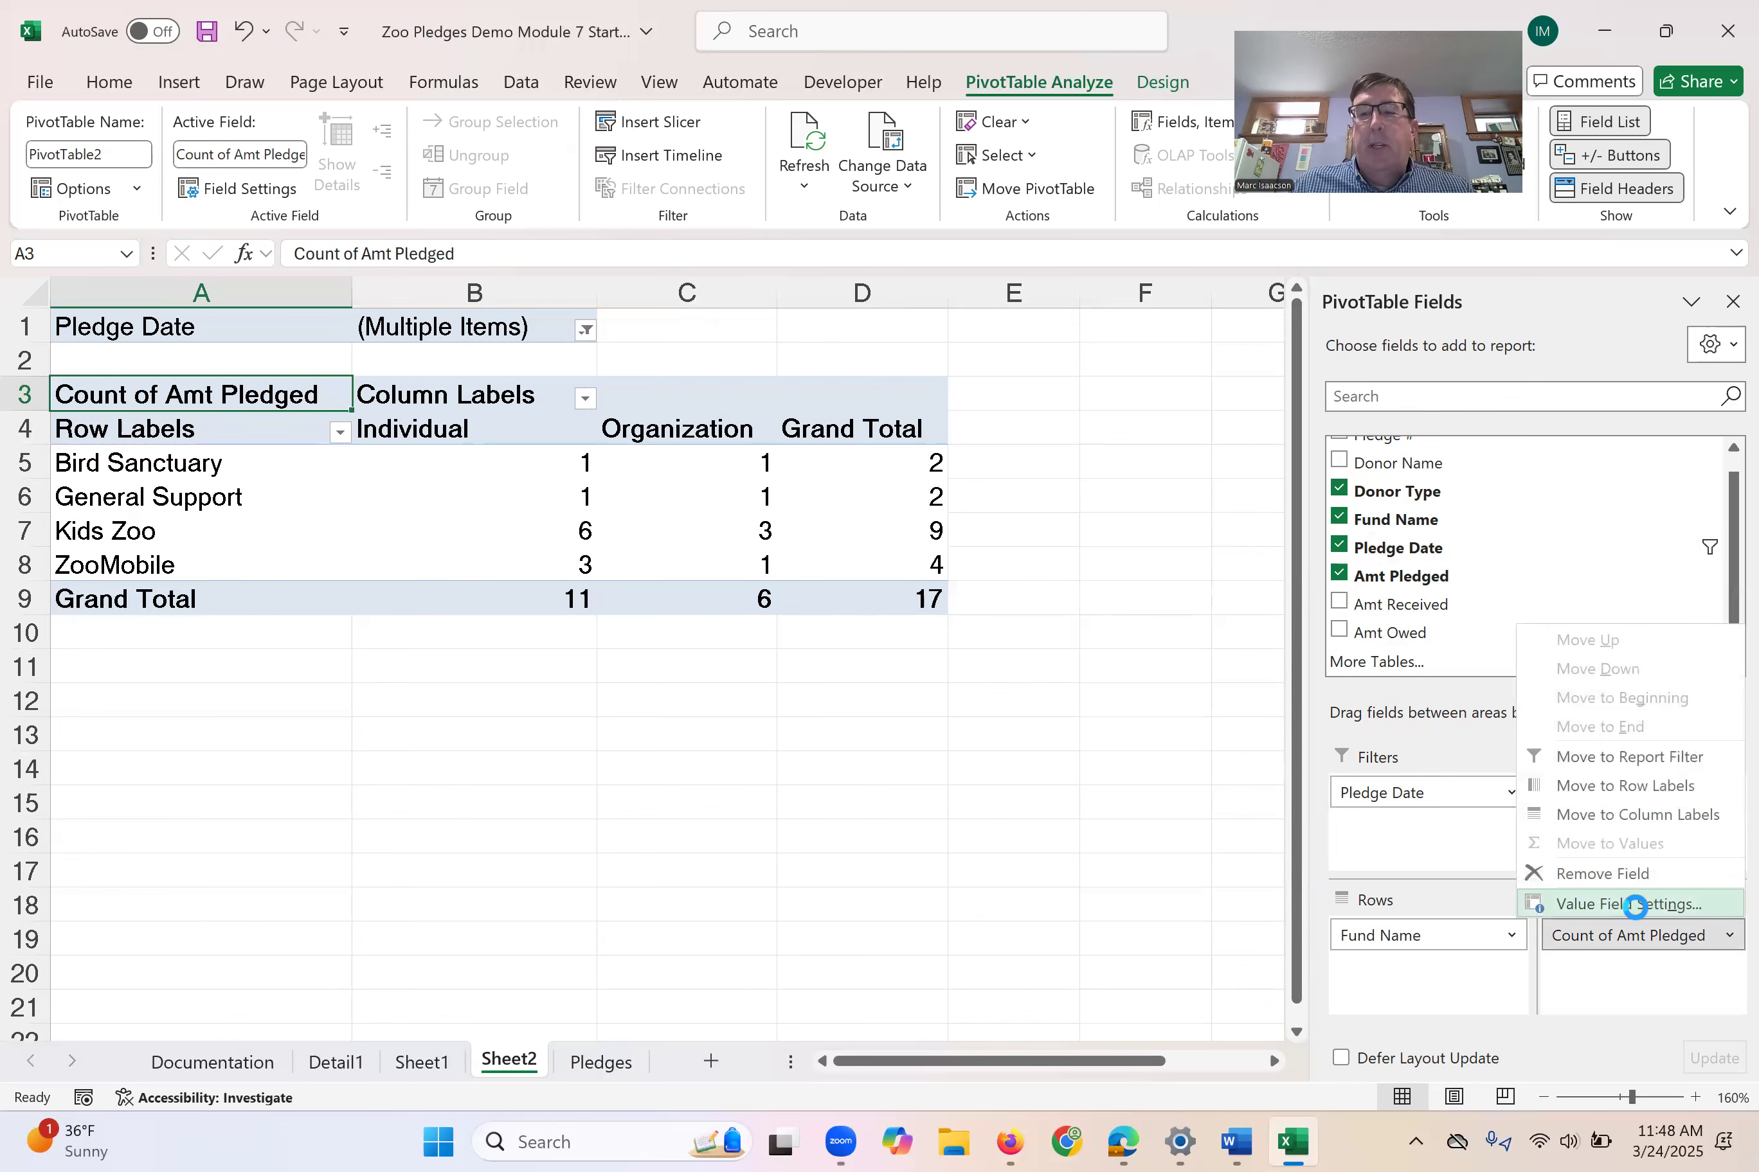
pyautogui.click(1635, 906)
pyautogui.click(764, 382)
pyautogui.click(1039, 564)
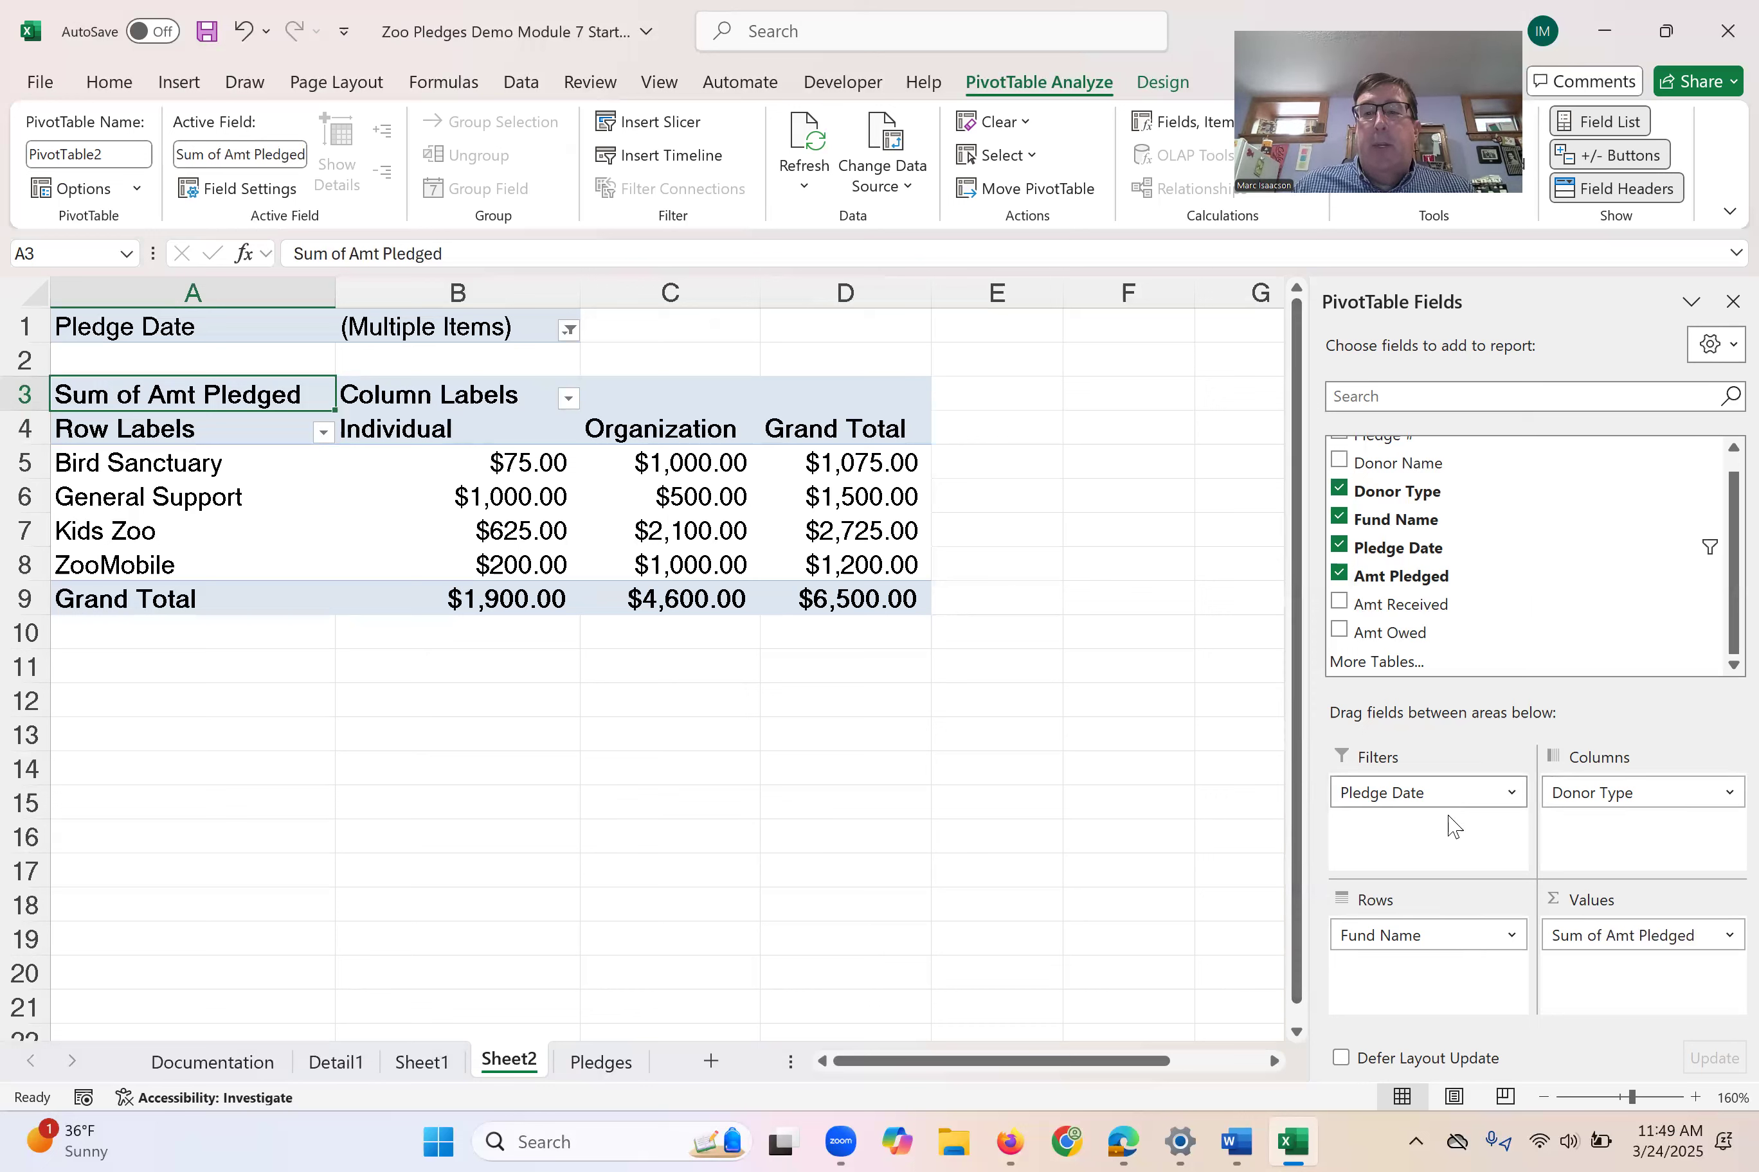
# - Remove Donor Type from the PivotTable's columns and Pledge Date from its report filter
pyautogui.moveTo(1641, 792); pyautogui.dragTo(1590, 522)
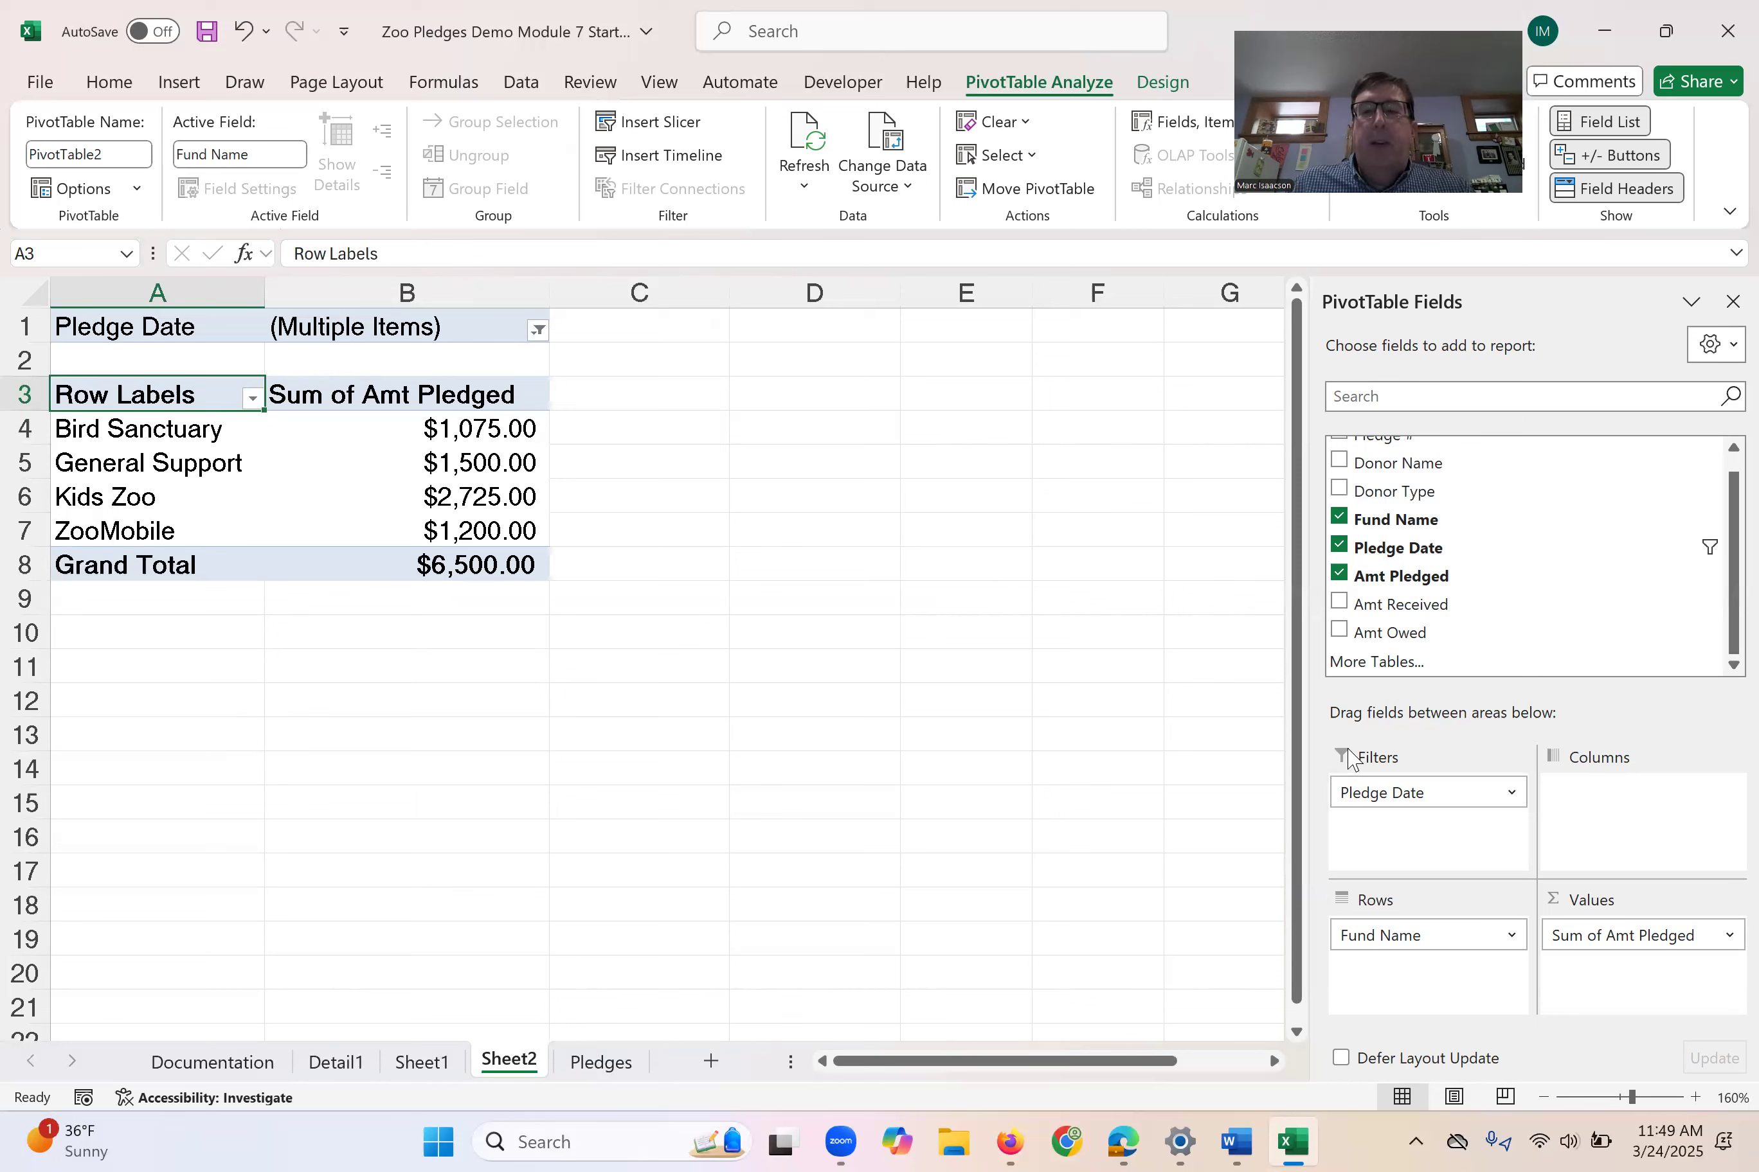
pyautogui.moveTo(1441, 794); pyautogui.dragTo(1508, 545)
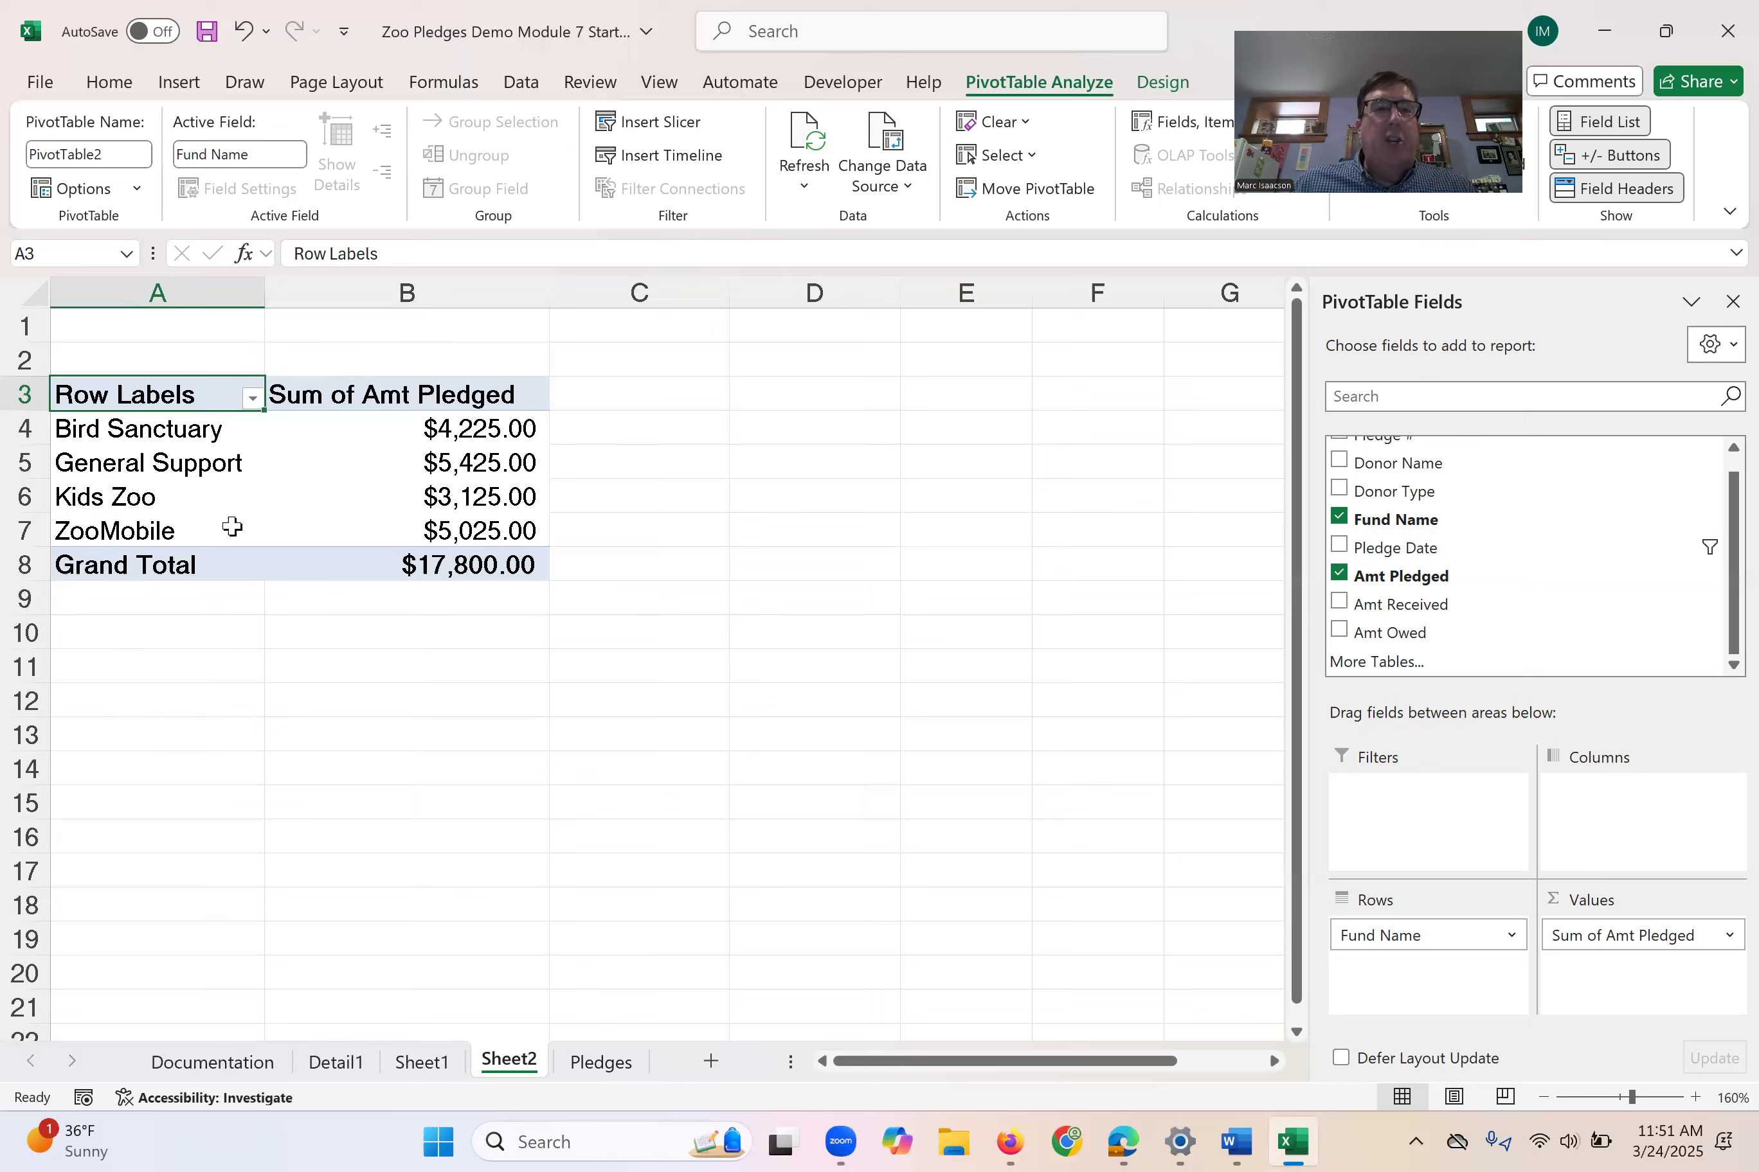
# - Insert a pie PivotChart based on the Fund Name and Sum of Amt Pledged PivotTable
pyautogui.click(189, 510)
pyautogui.click(337, 463)
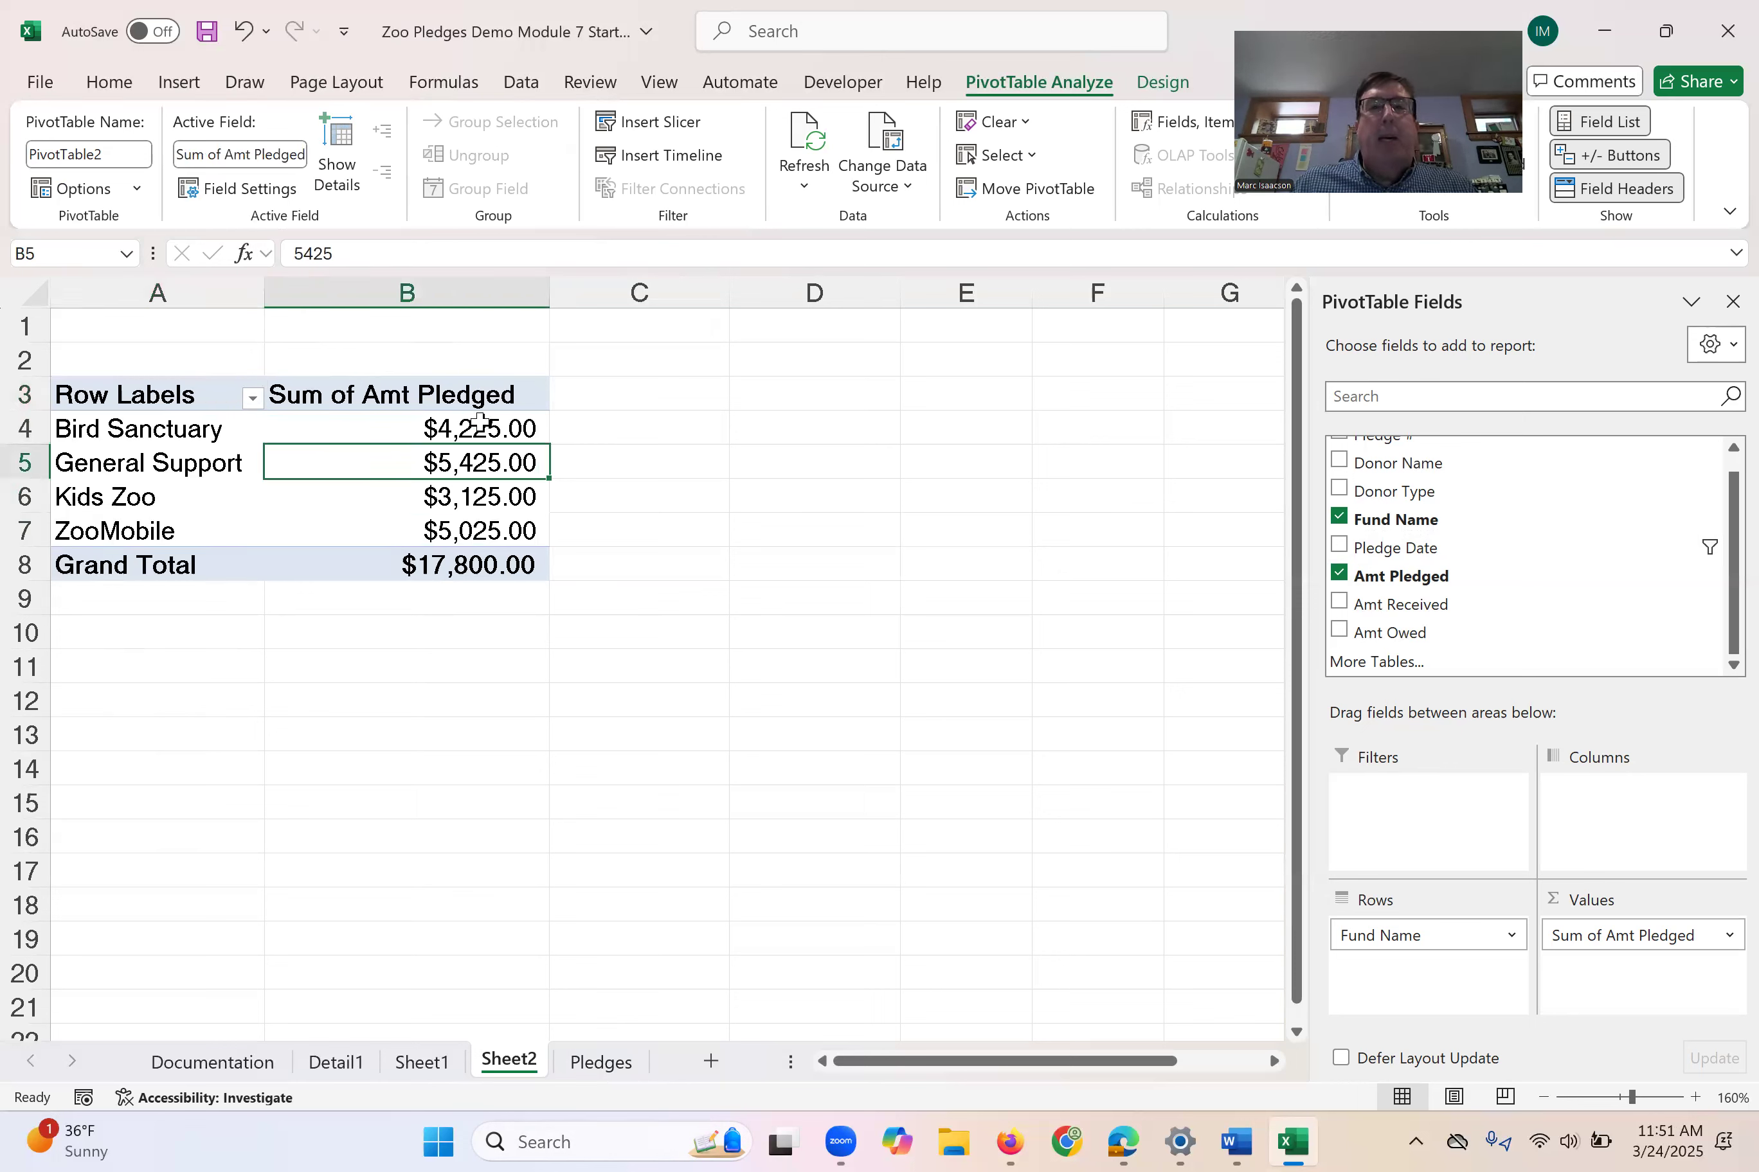
pyautogui.click(1162, 83)
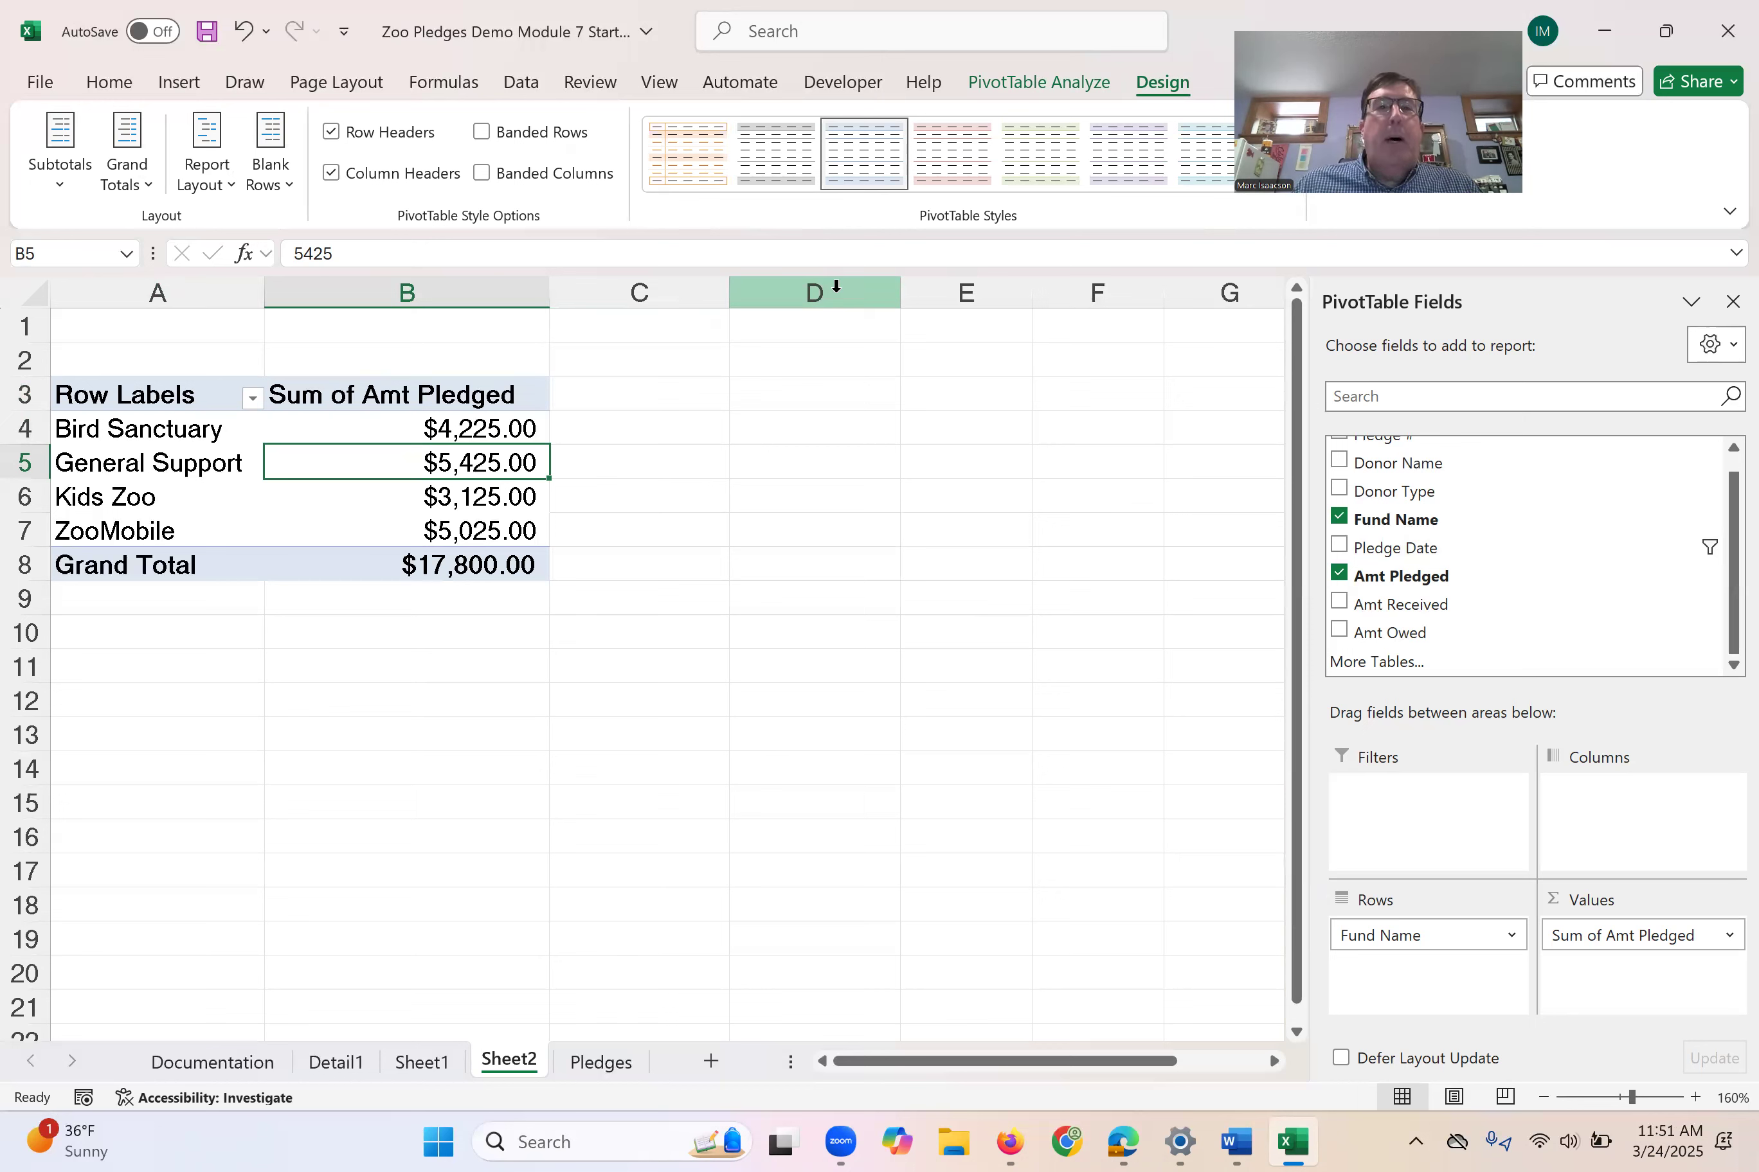
pyautogui.click(1040, 85)
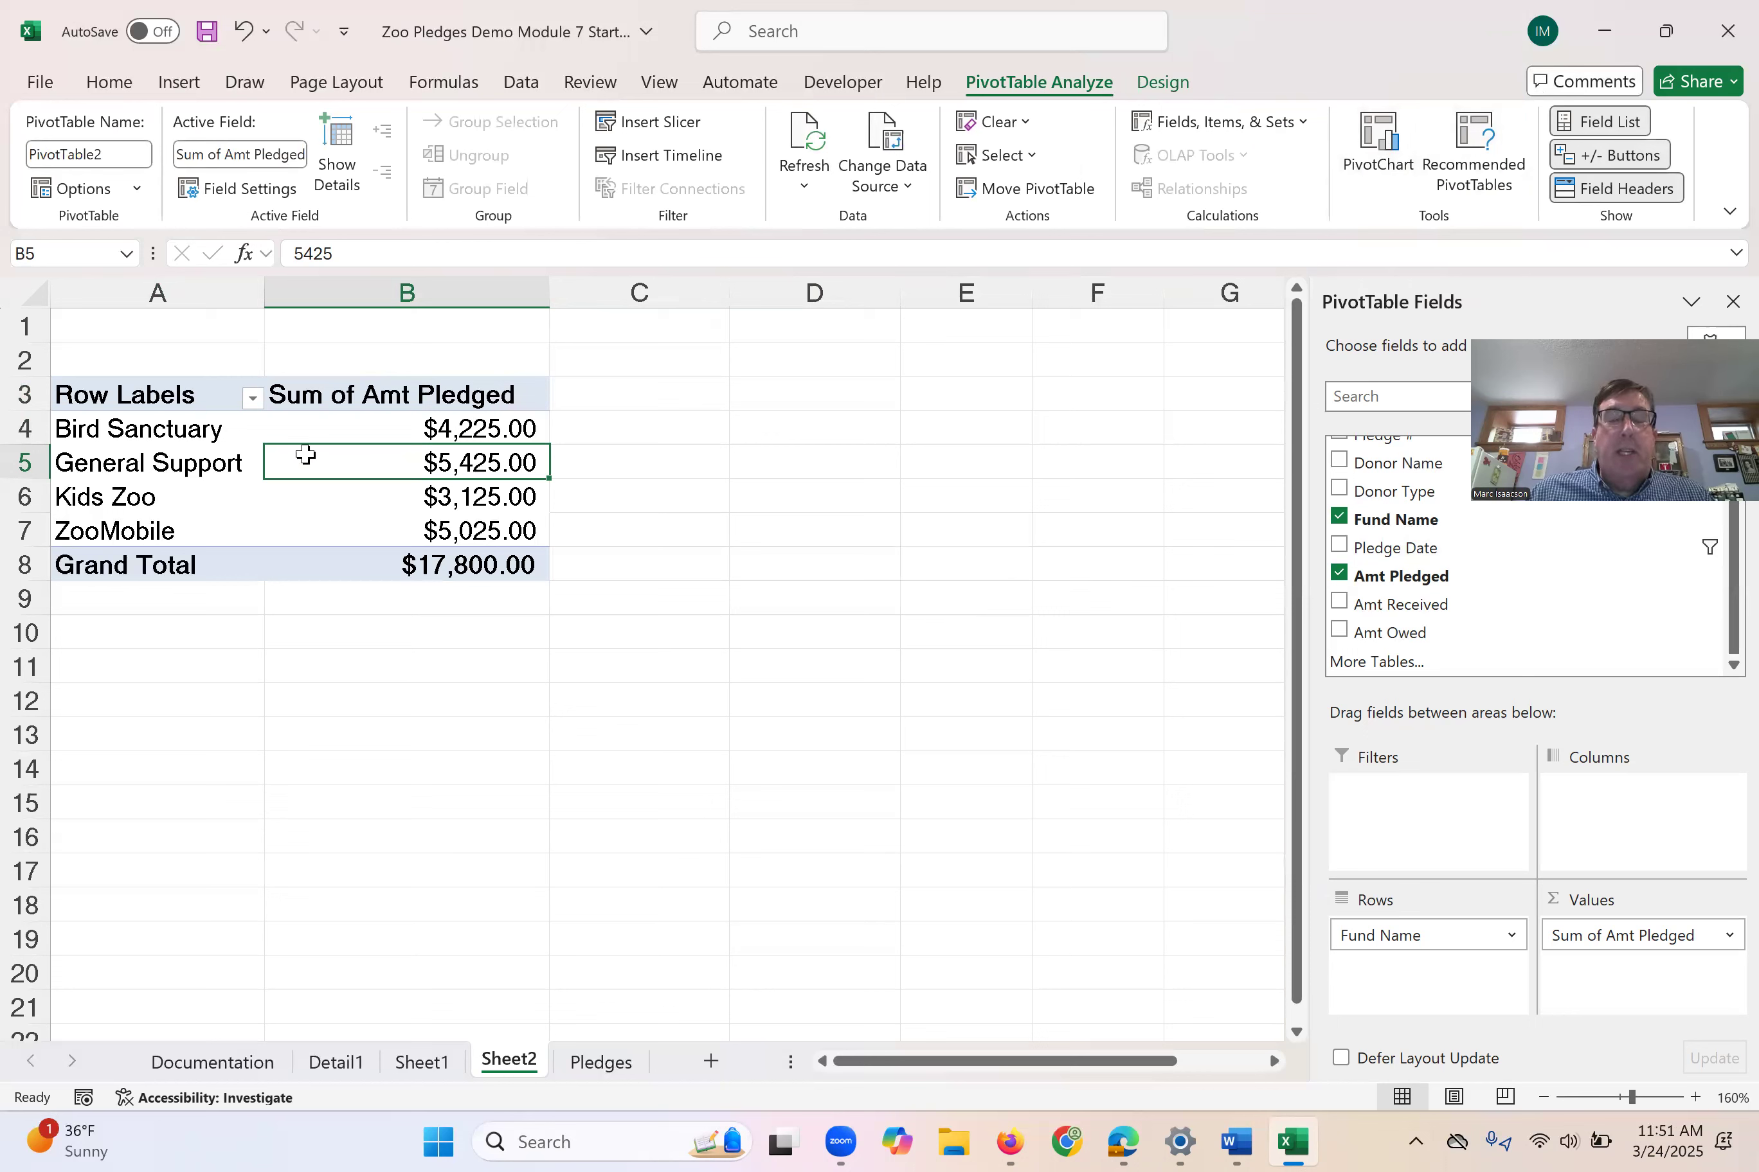
pyautogui.click(1376, 147)
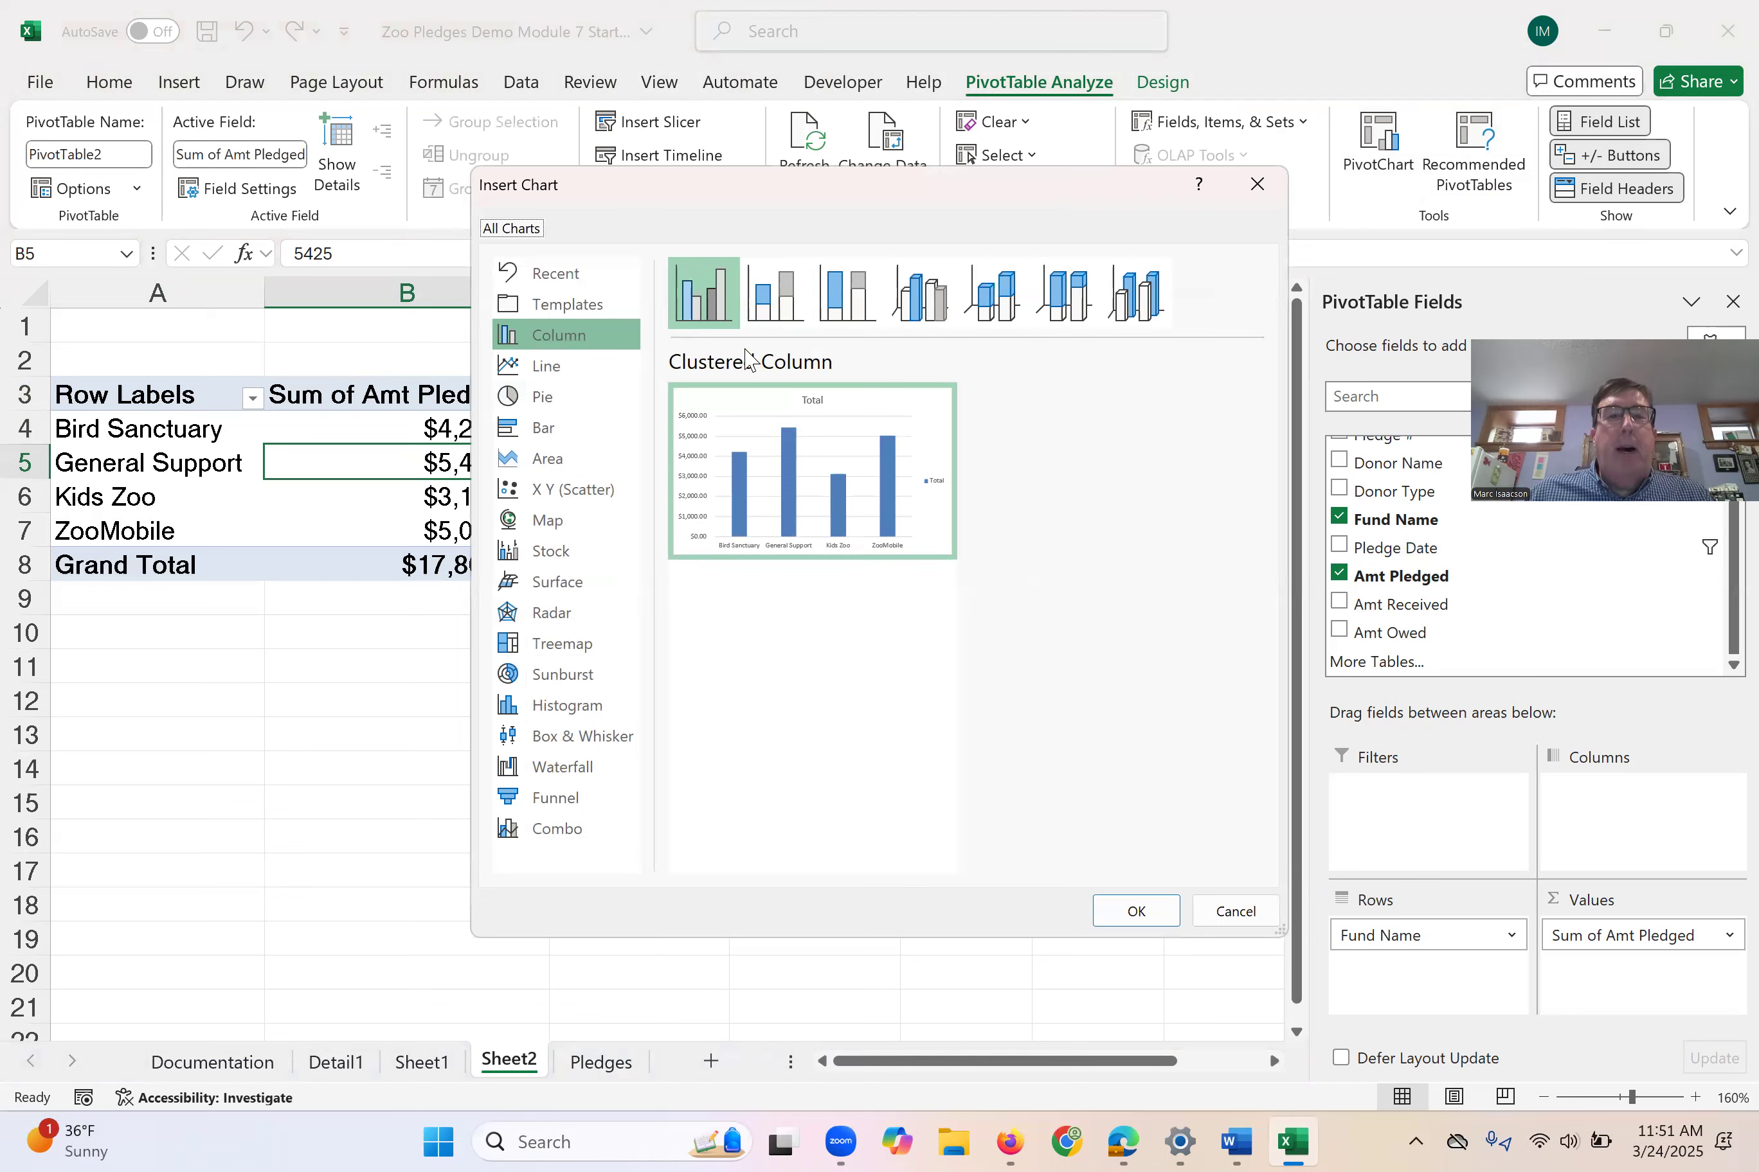
pyautogui.click(542, 399)
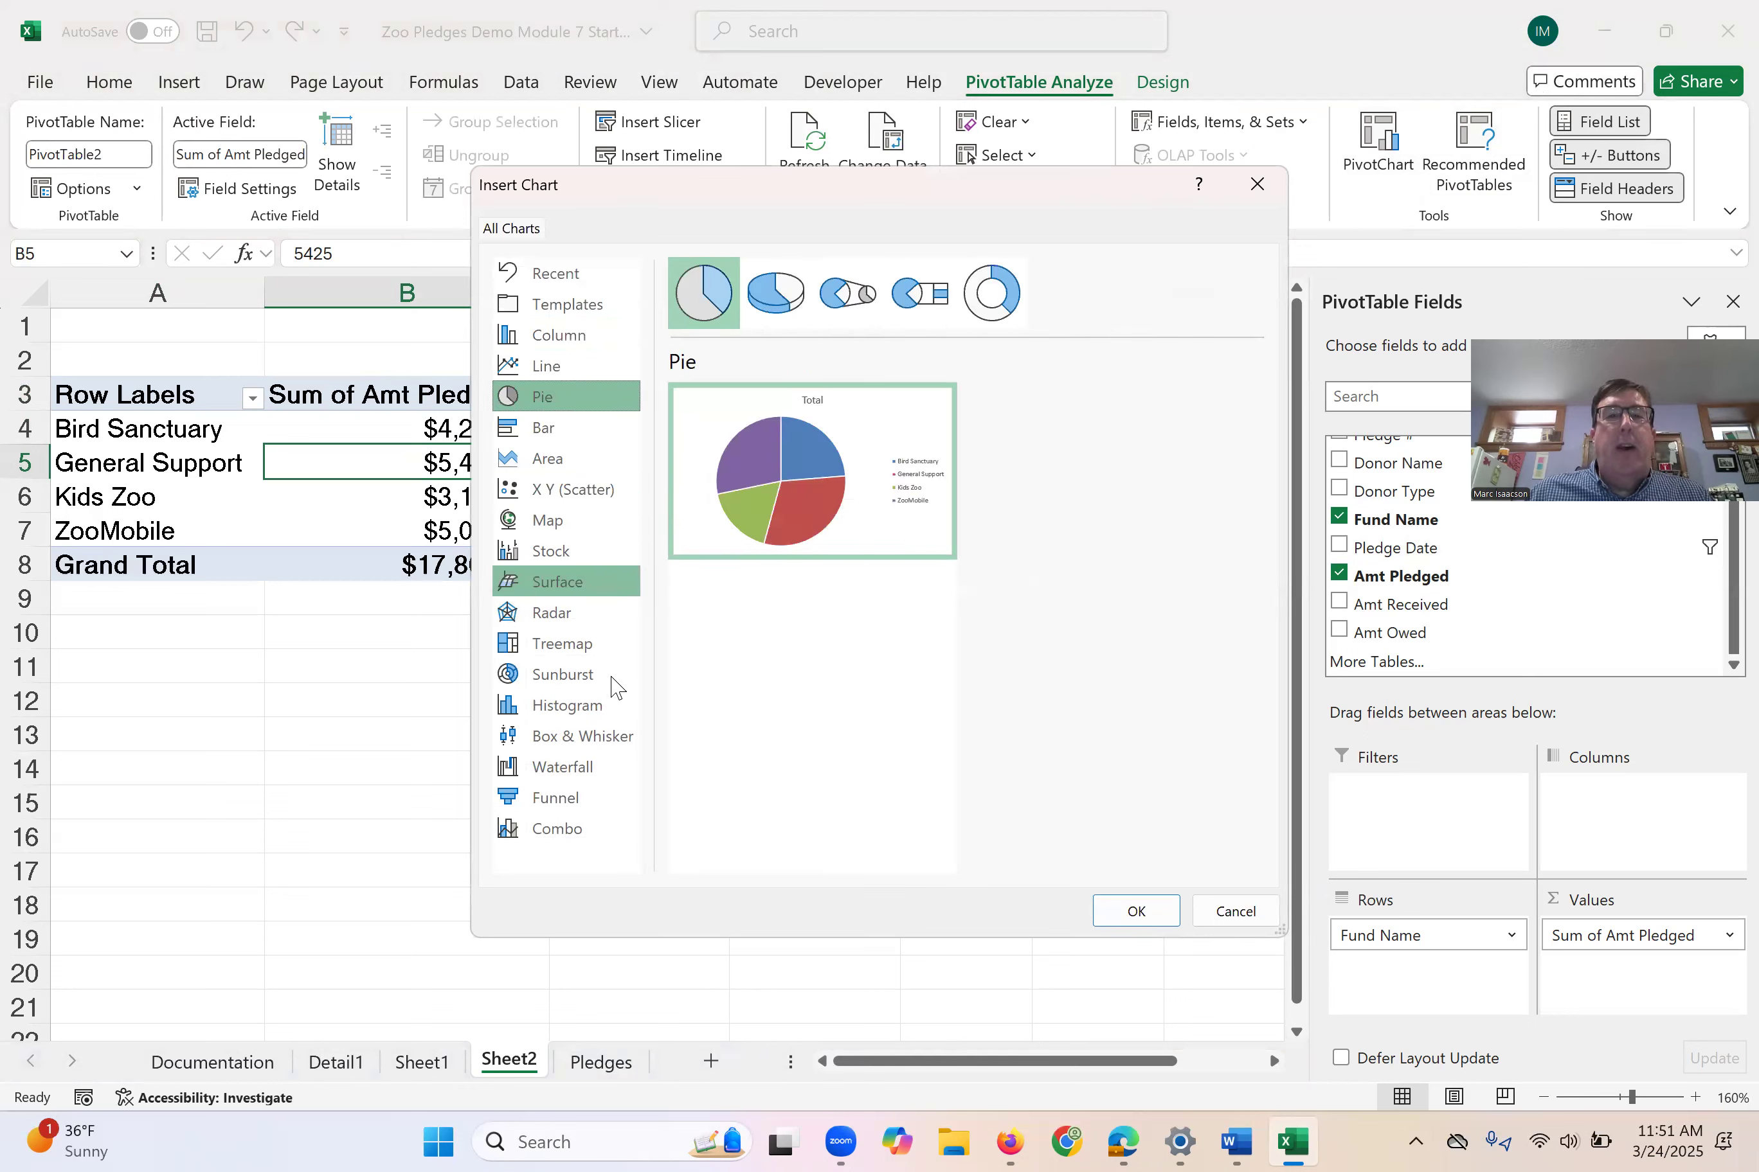
pyautogui.click(1137, 912)
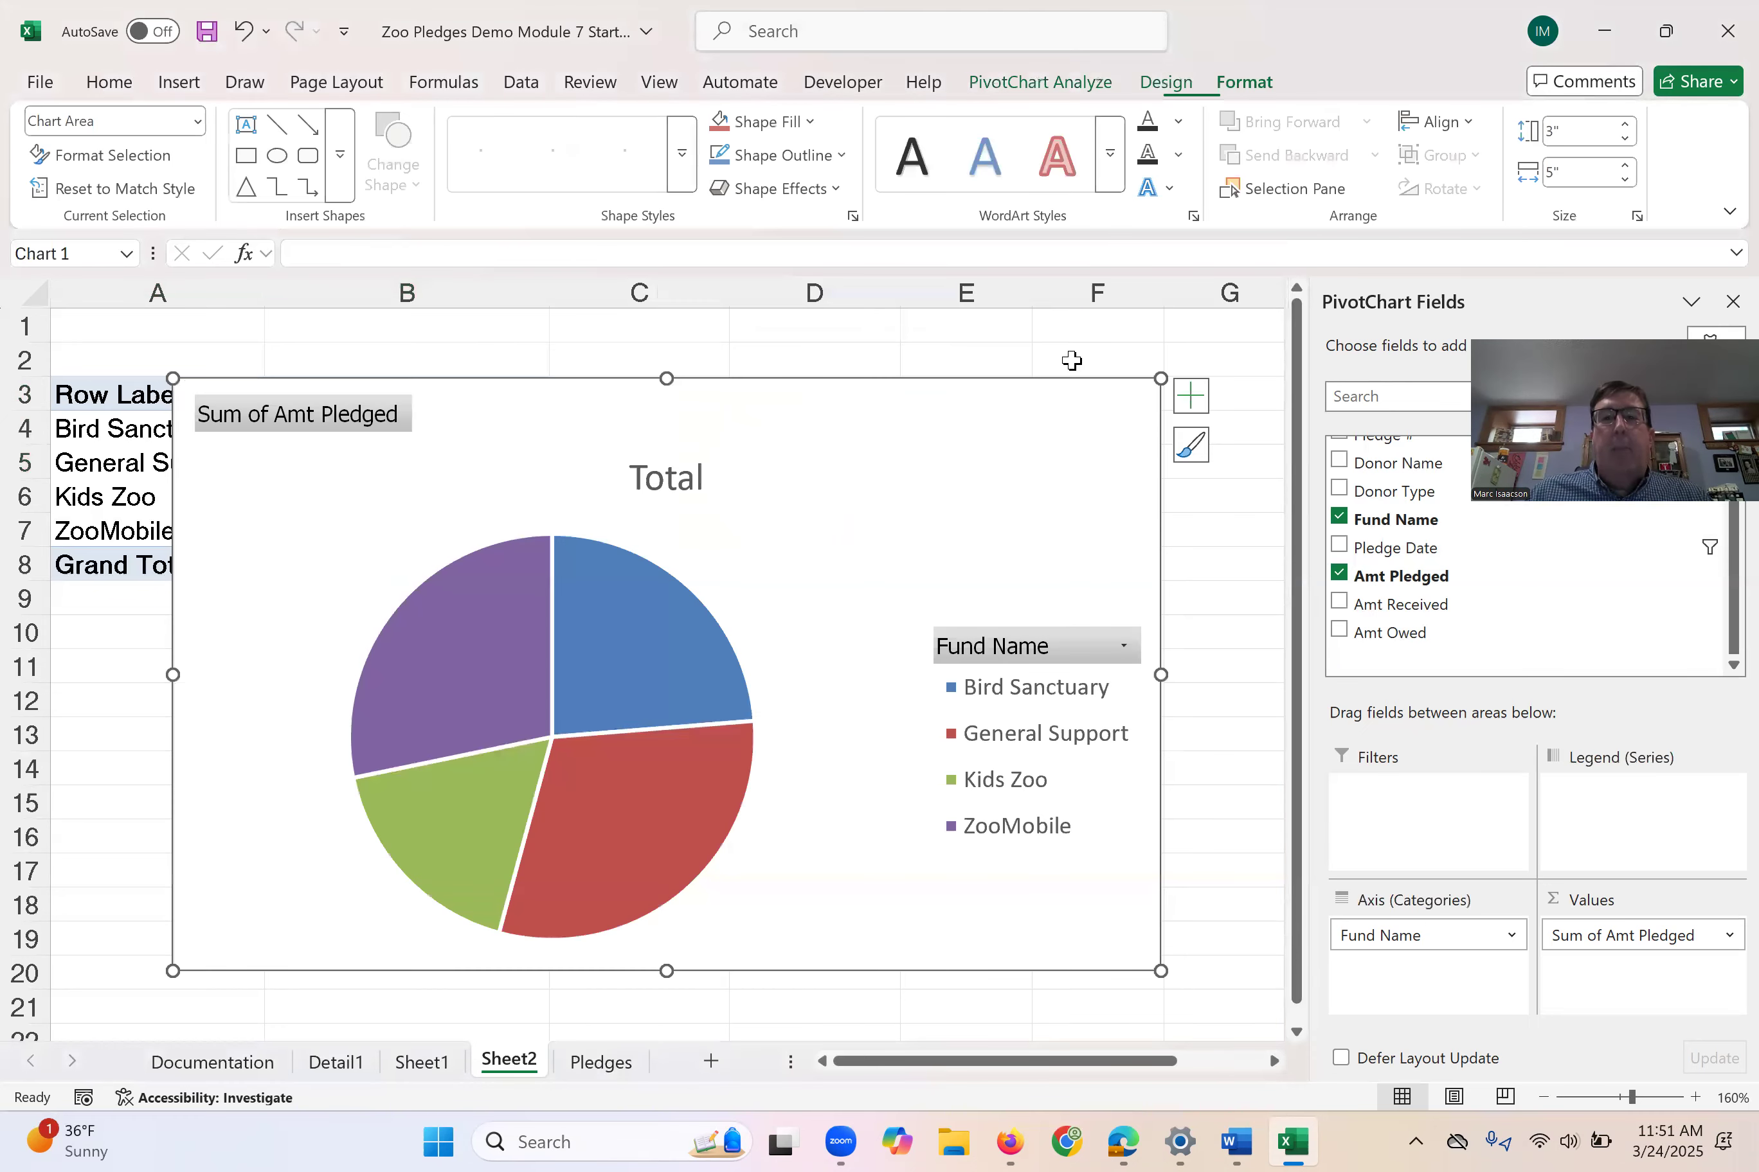
# - Move the pie chart beside the PivotTable so it no longer covers the data, and hide the PivotChart field list
pyautogui.click(1229, 601)
pyautogui.moveTo(974, 452); pyautogui.dragTo(1408, 416)
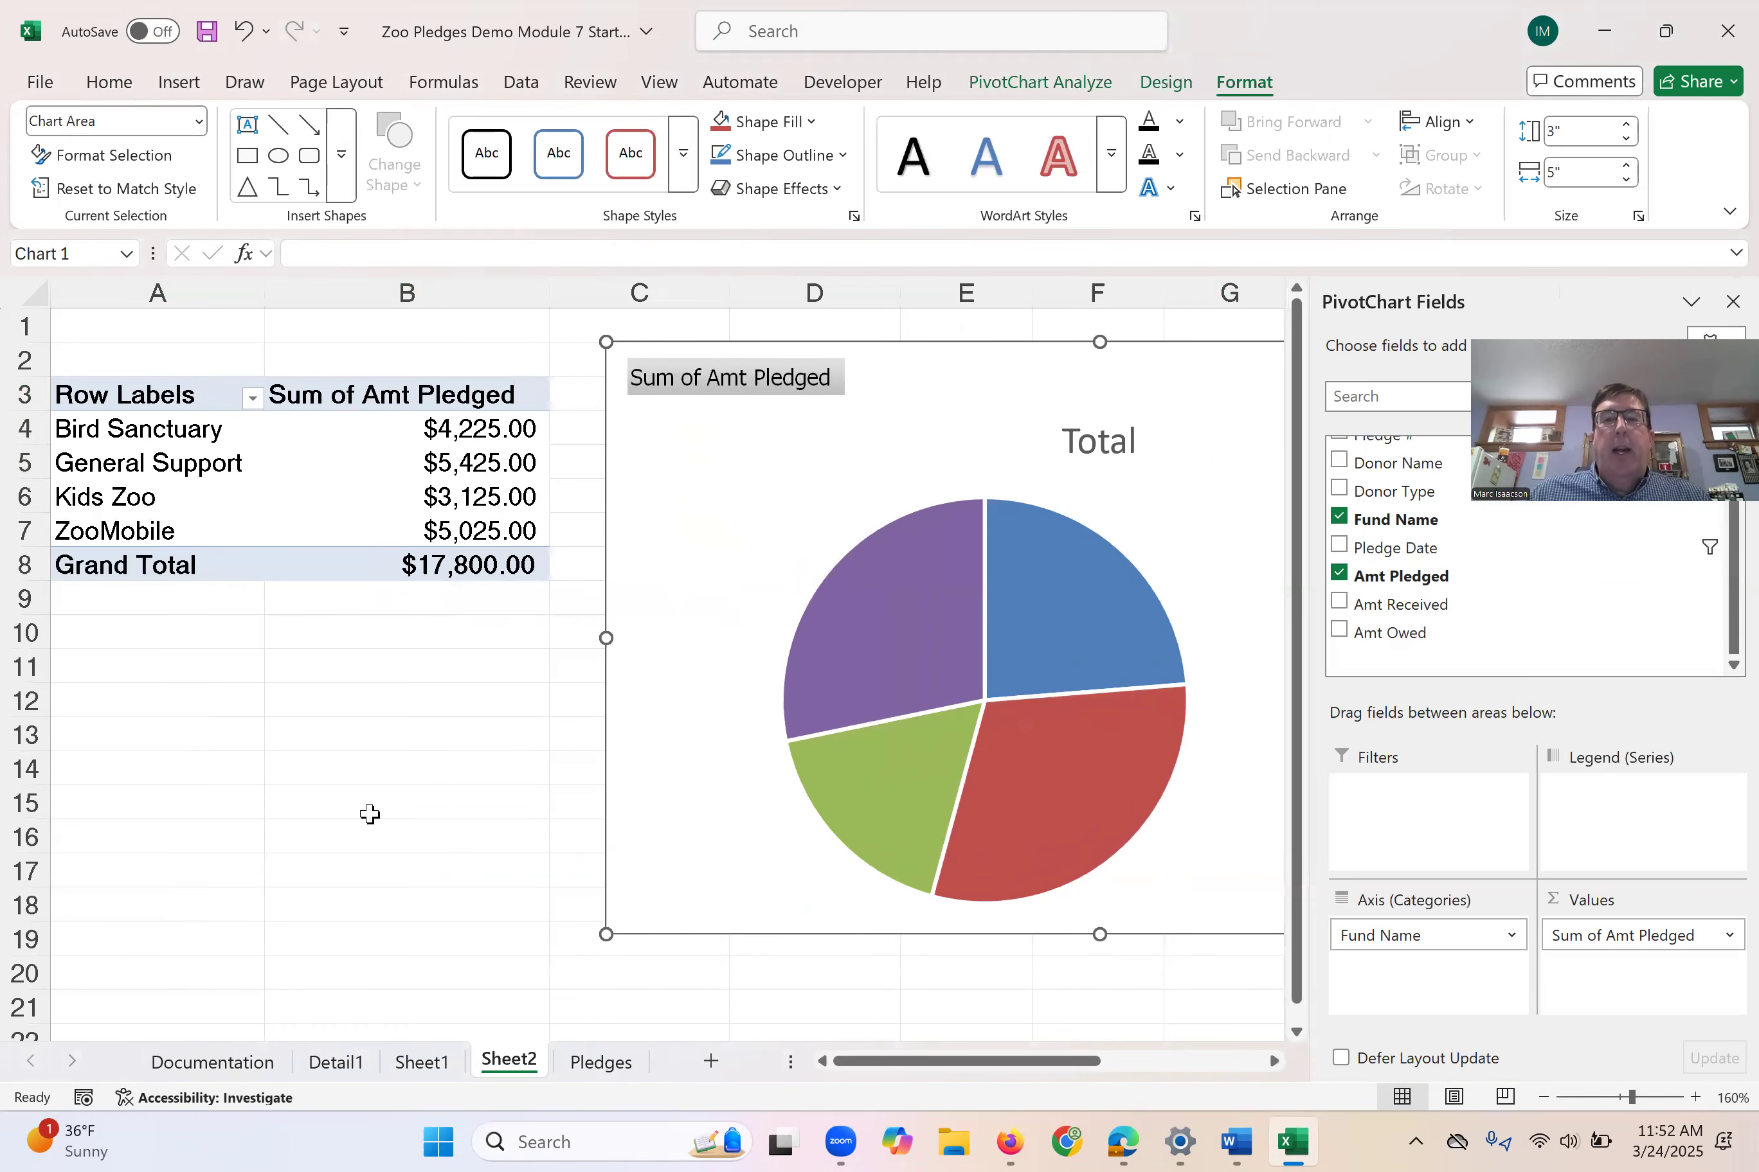
pyautogui.click(1730, 303)
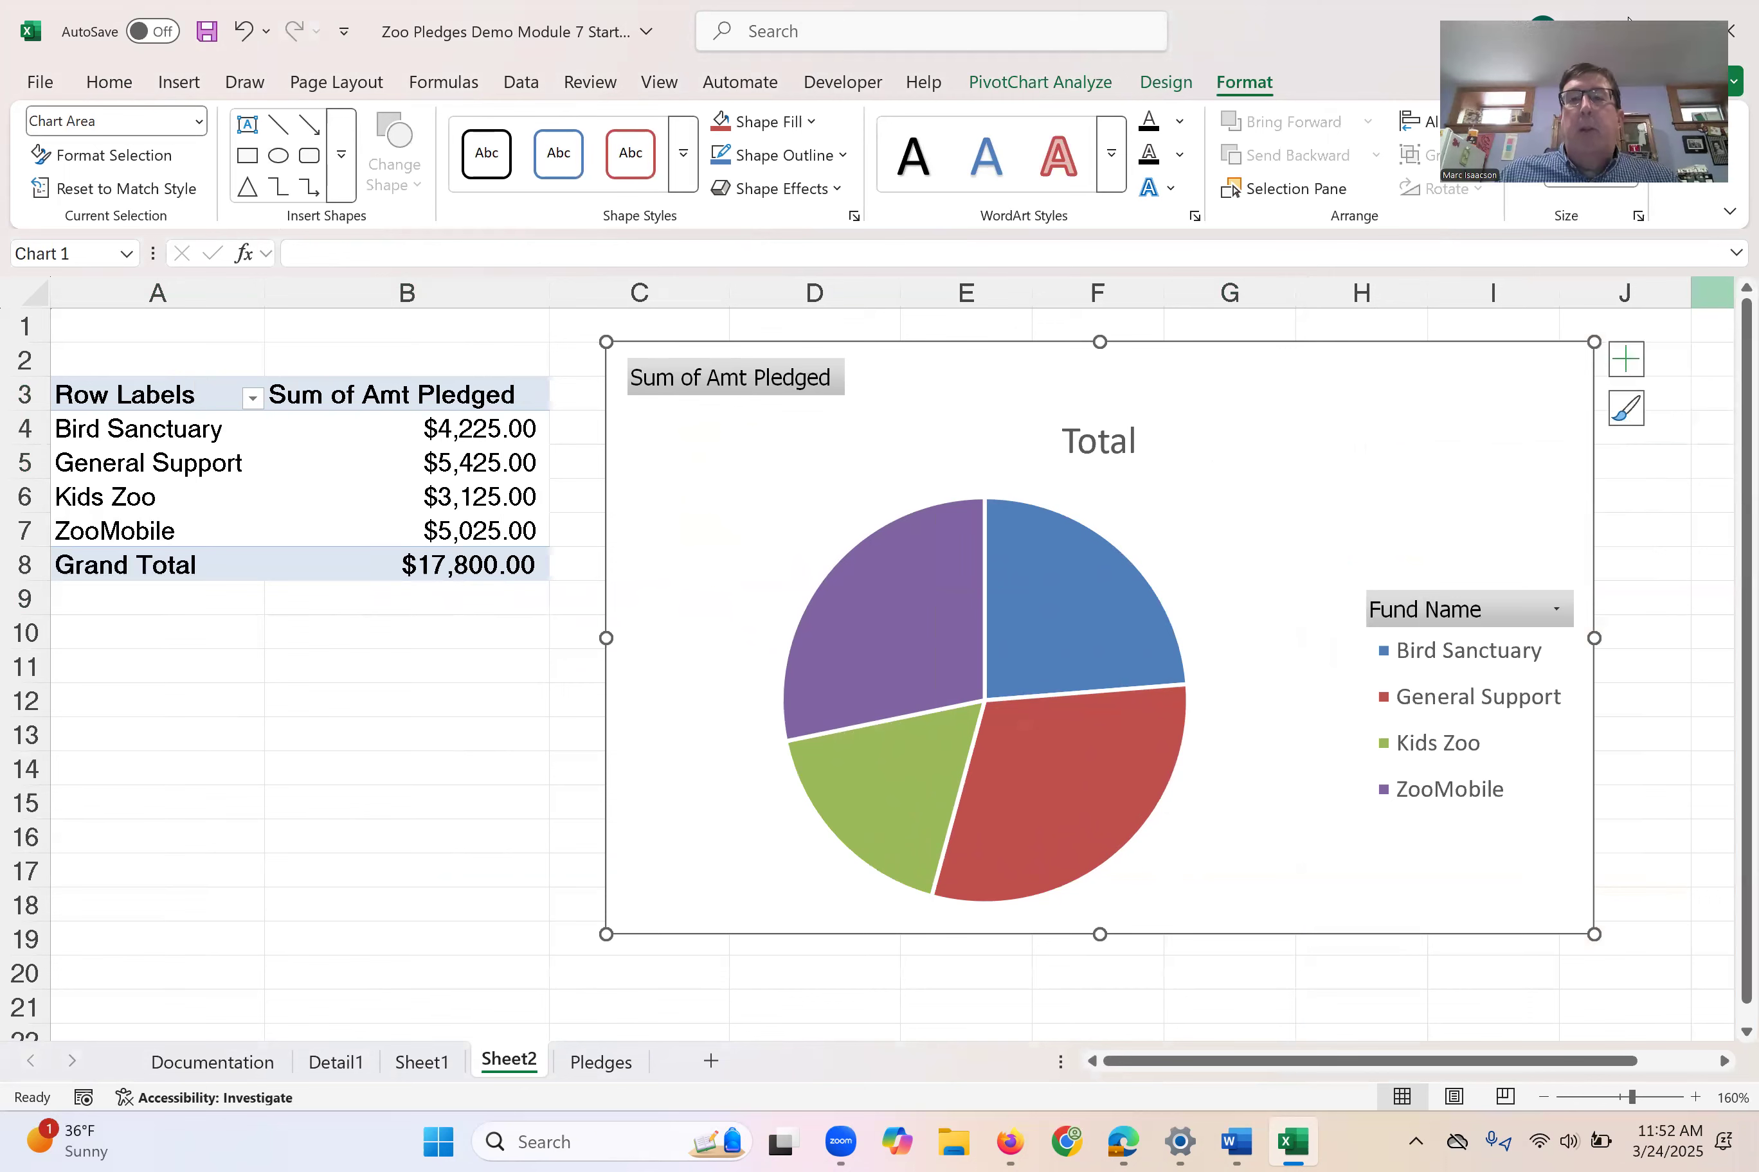
# - Add data labels to the pie PivotChart, positioned at the outside end of each slice
pyautogui.moveTo(949, 706)
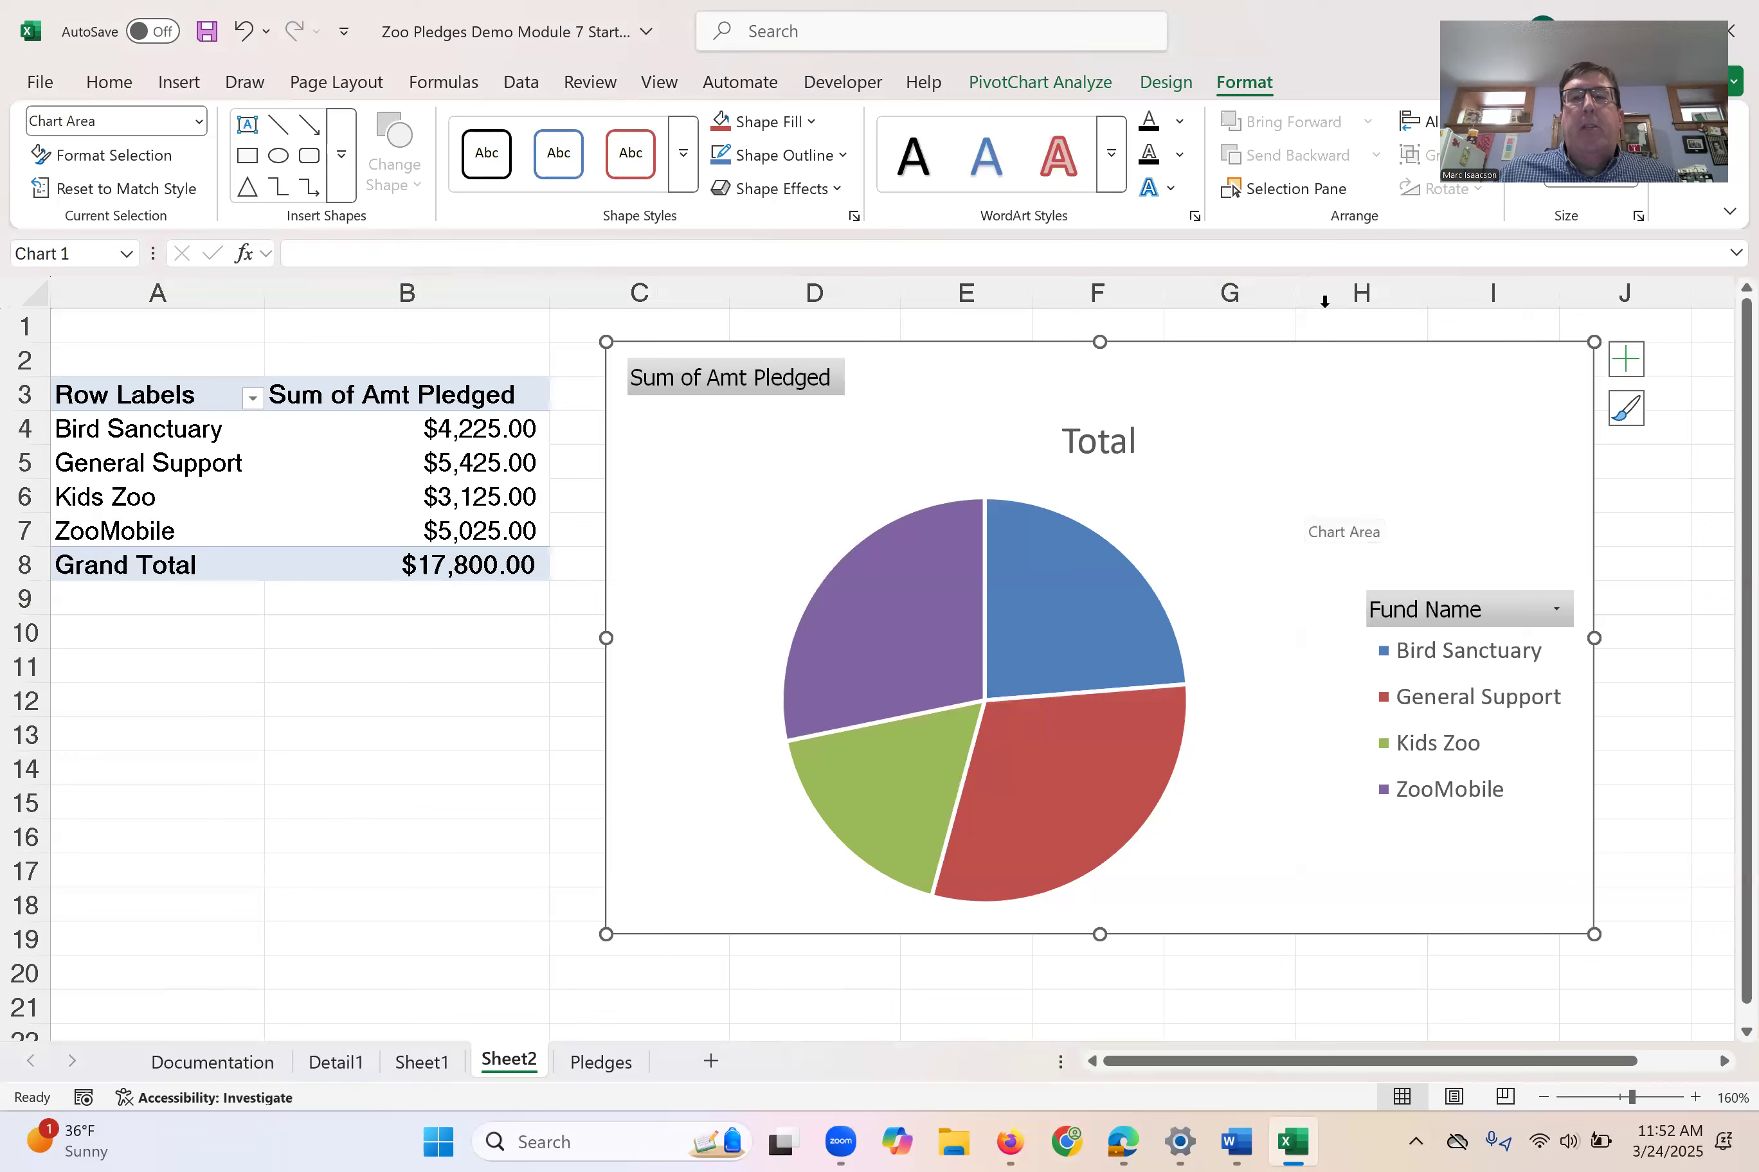
pyautogui.click(1030, 85)
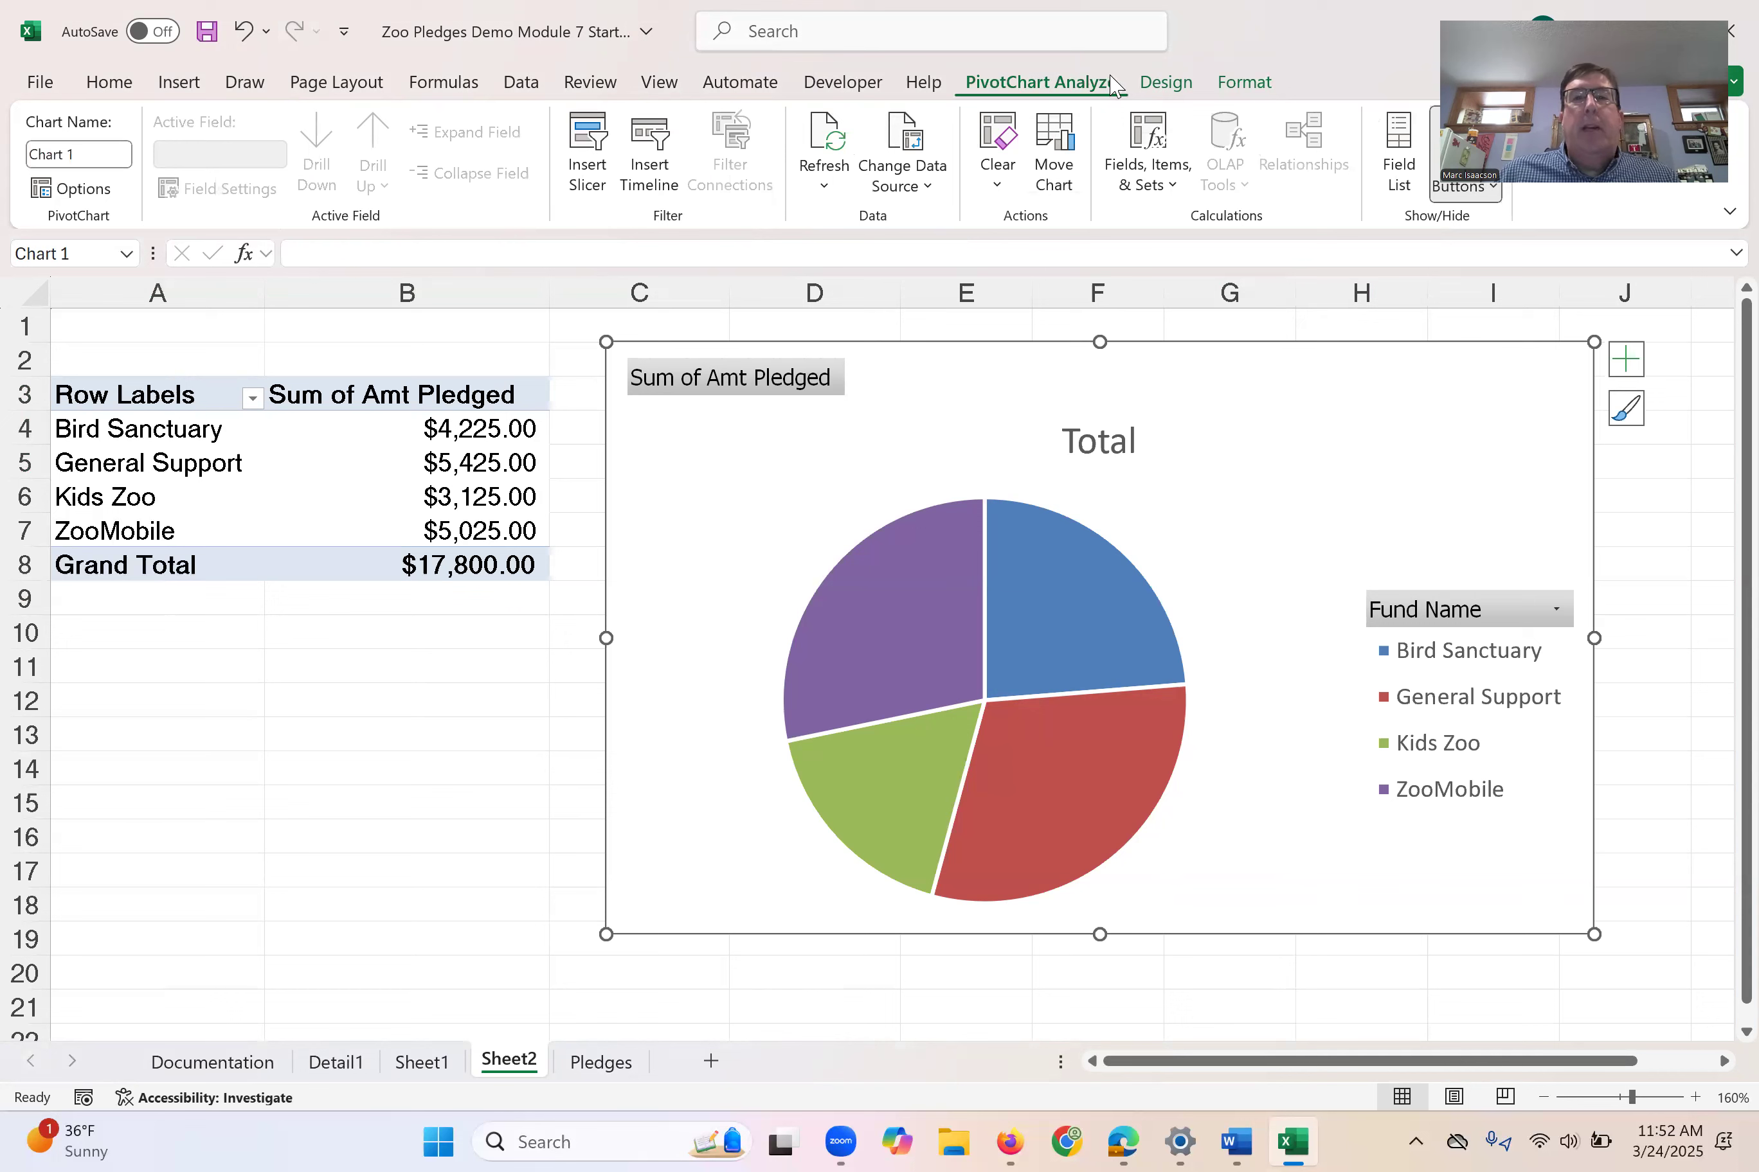
pyautogui.click(1171, 83)
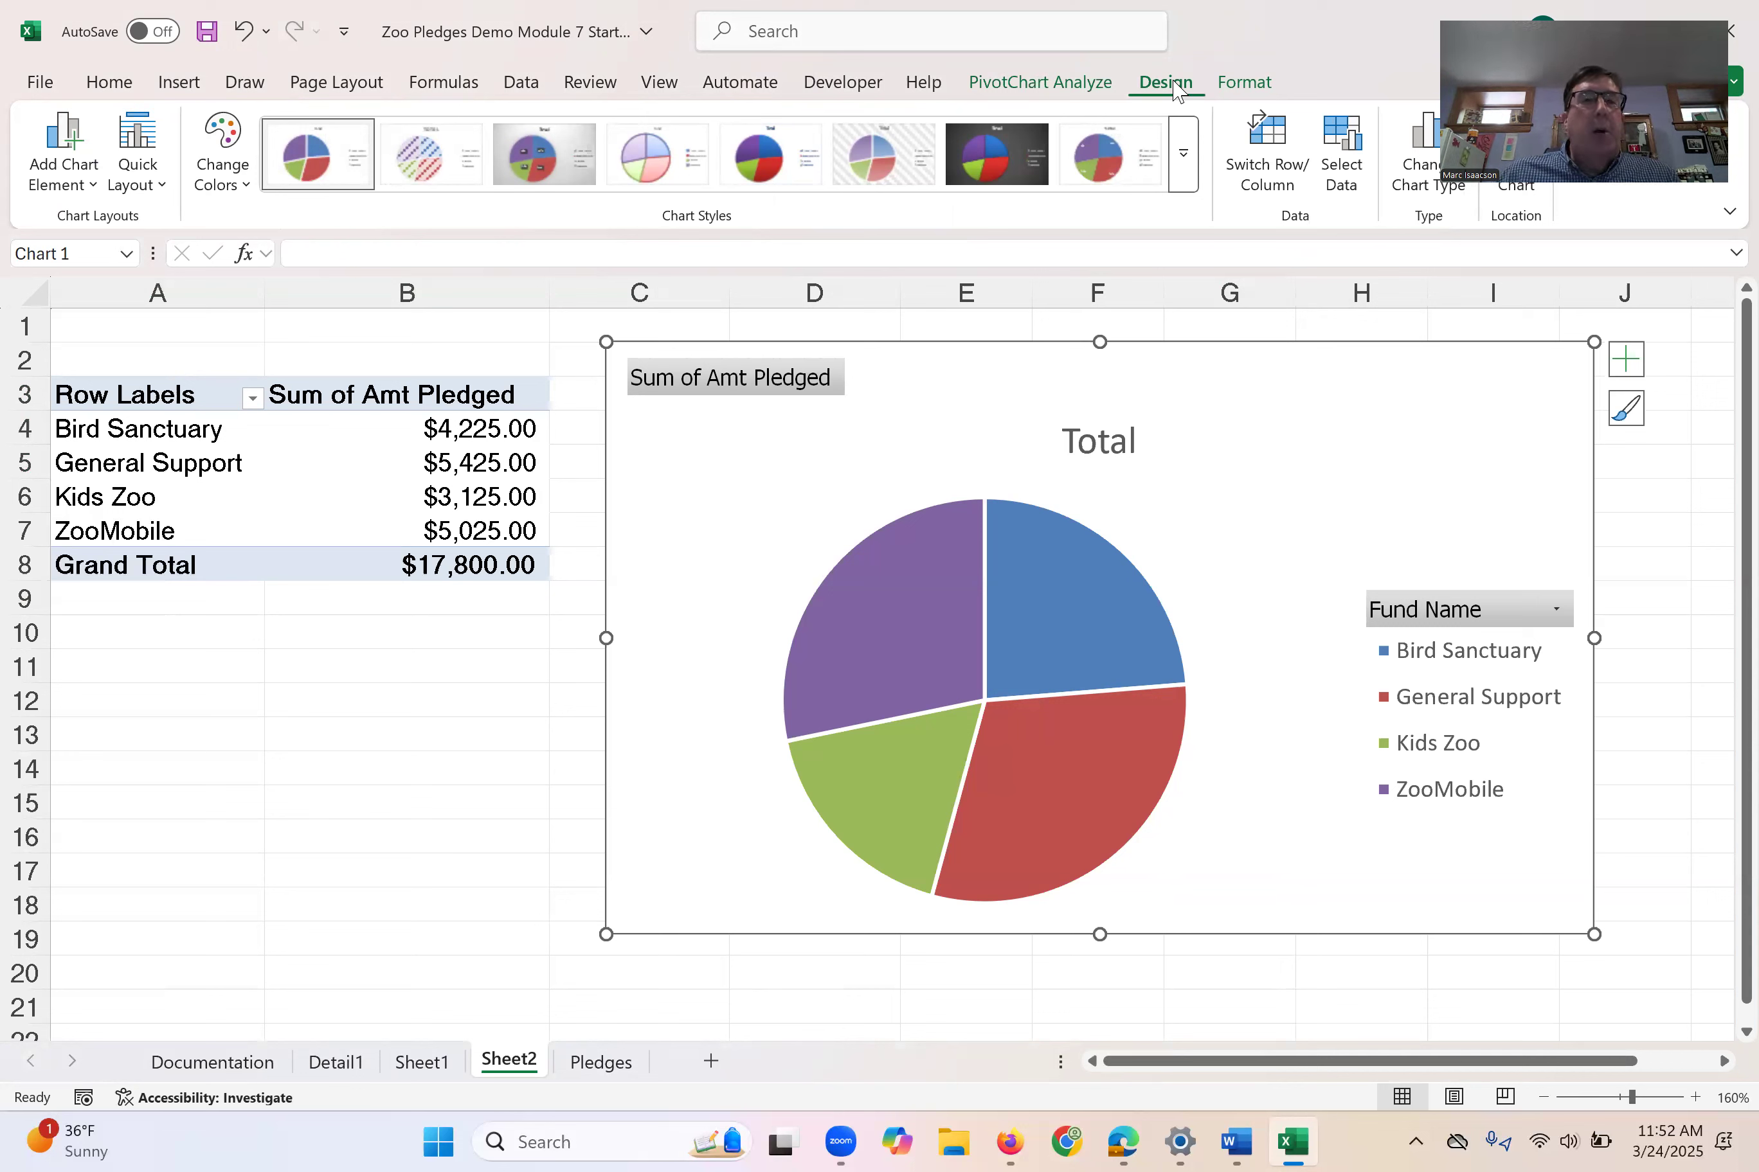
pyautogui.click(60, 168)
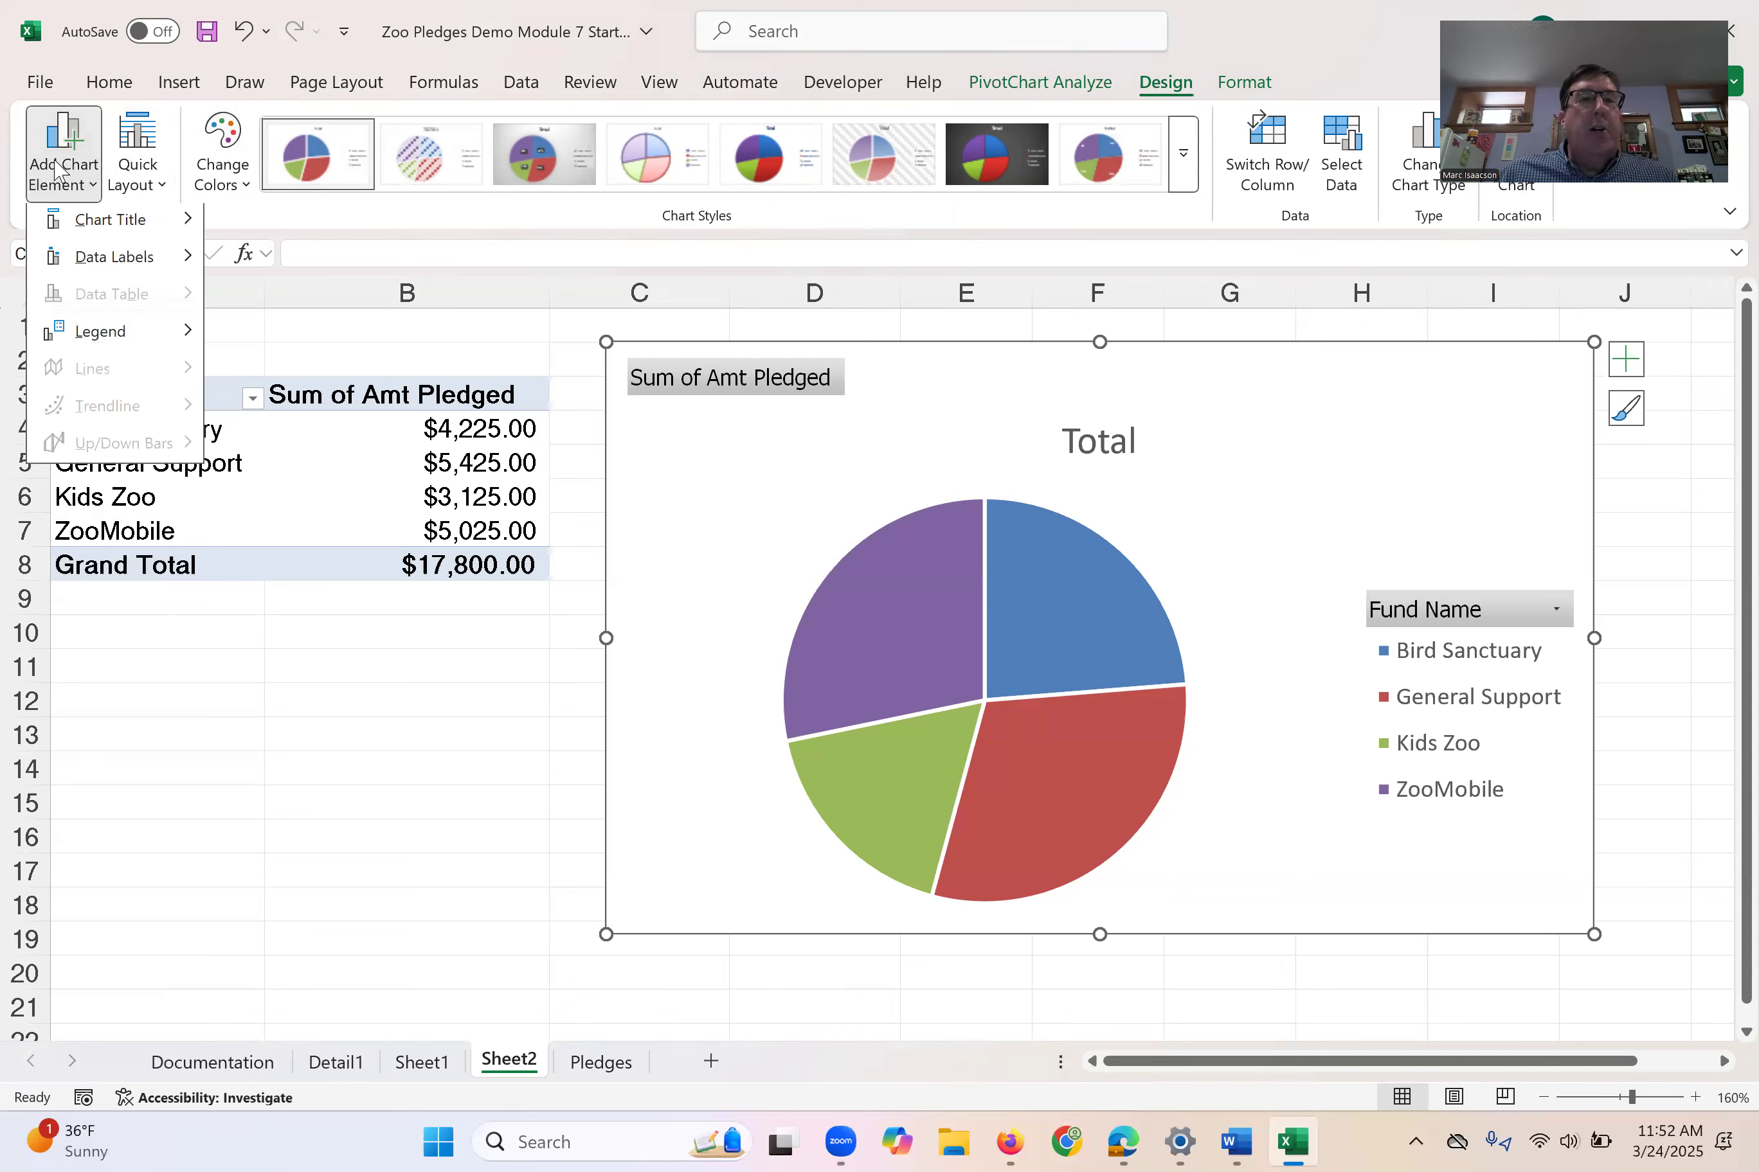
pyautogui.moveTo(89, 265)
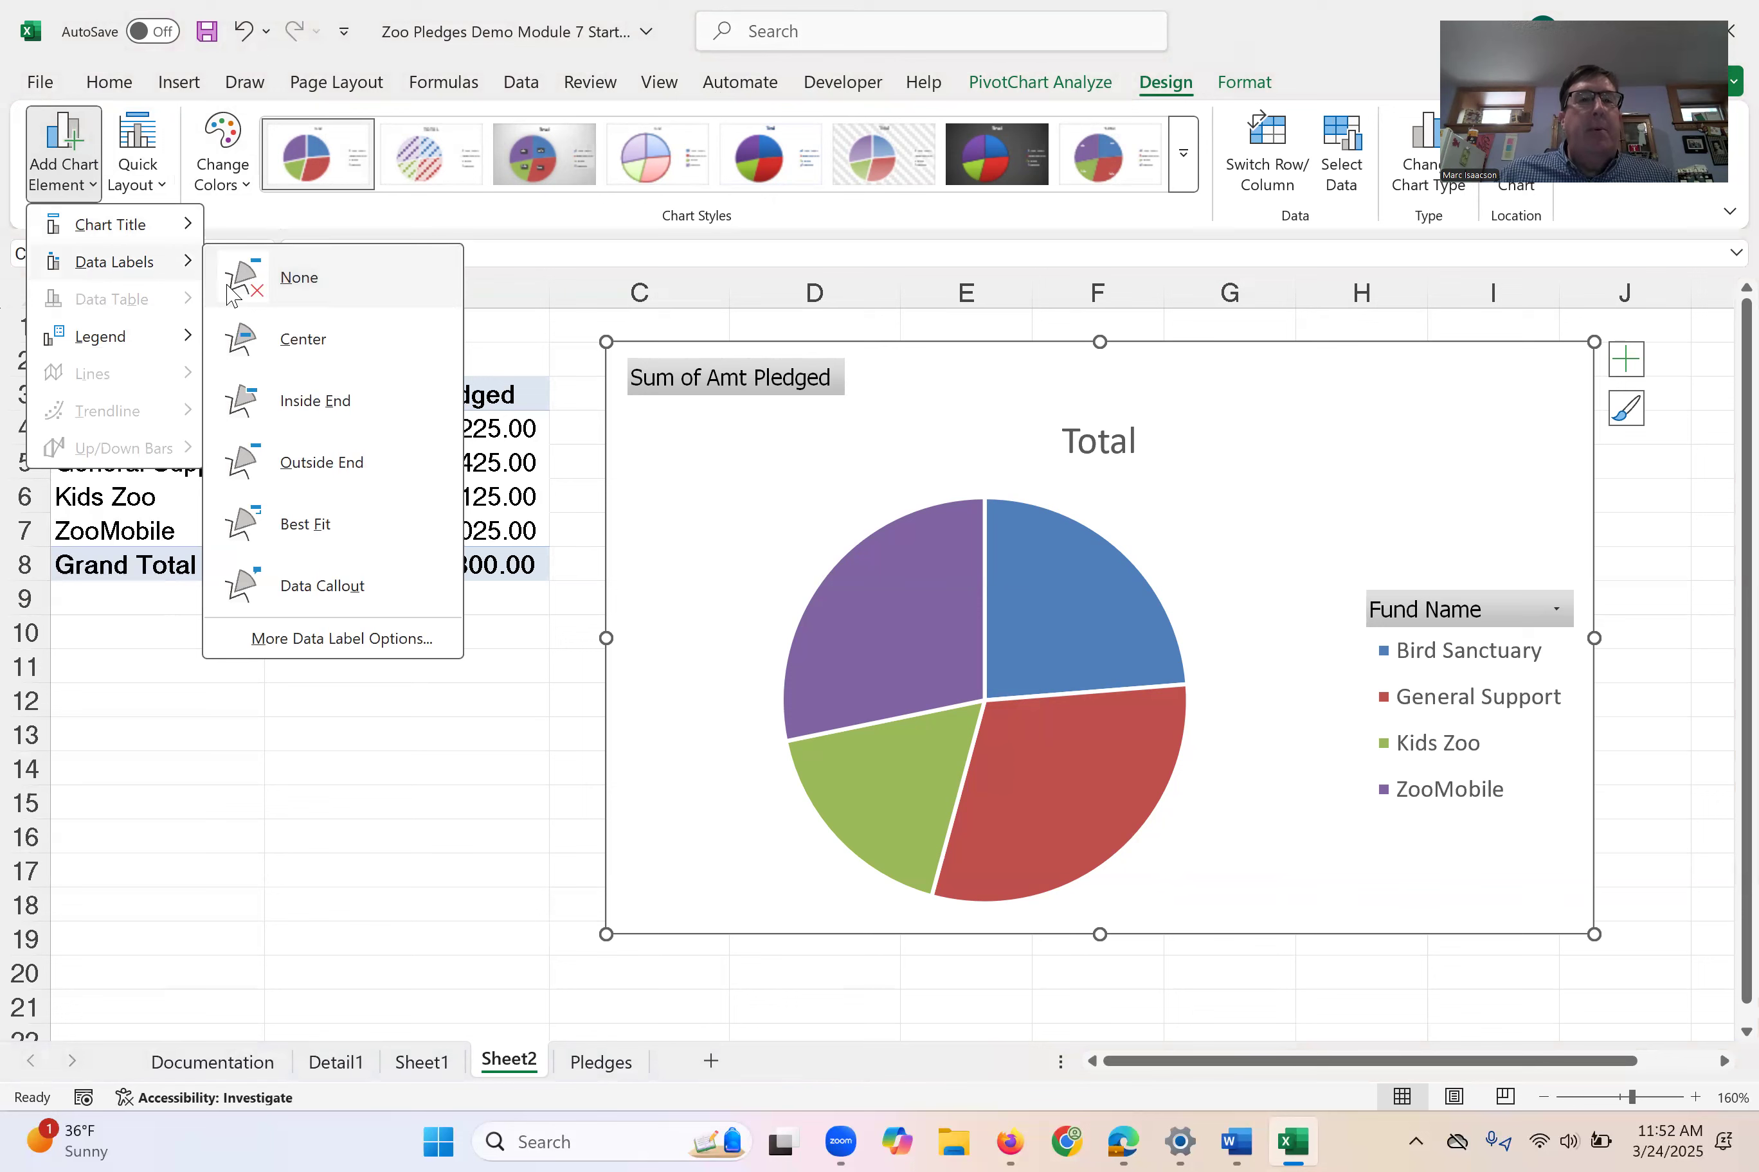
pyautogui.click(321, 466)
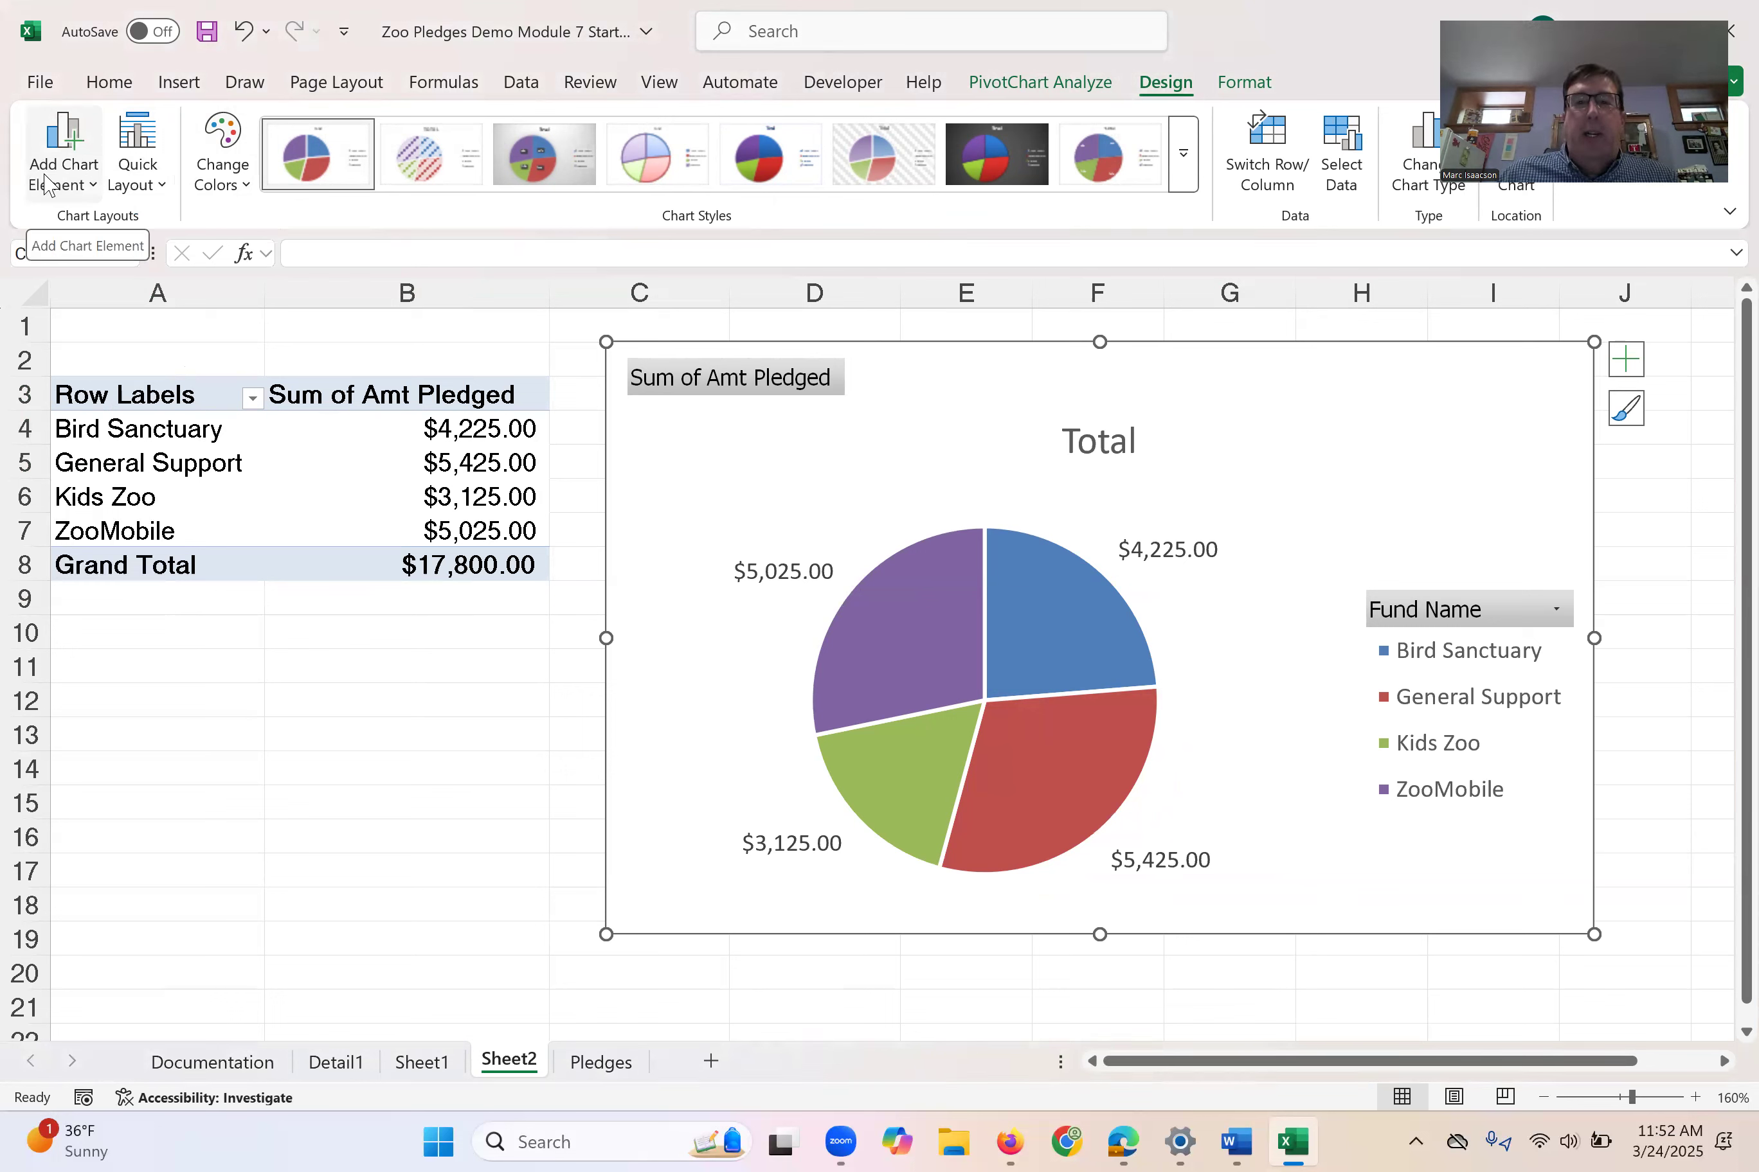
# - Select the pie chart's title, and deselect the chart by selecting empty cell B13 below the PivotTable
pyautogui.click(1126, 437)
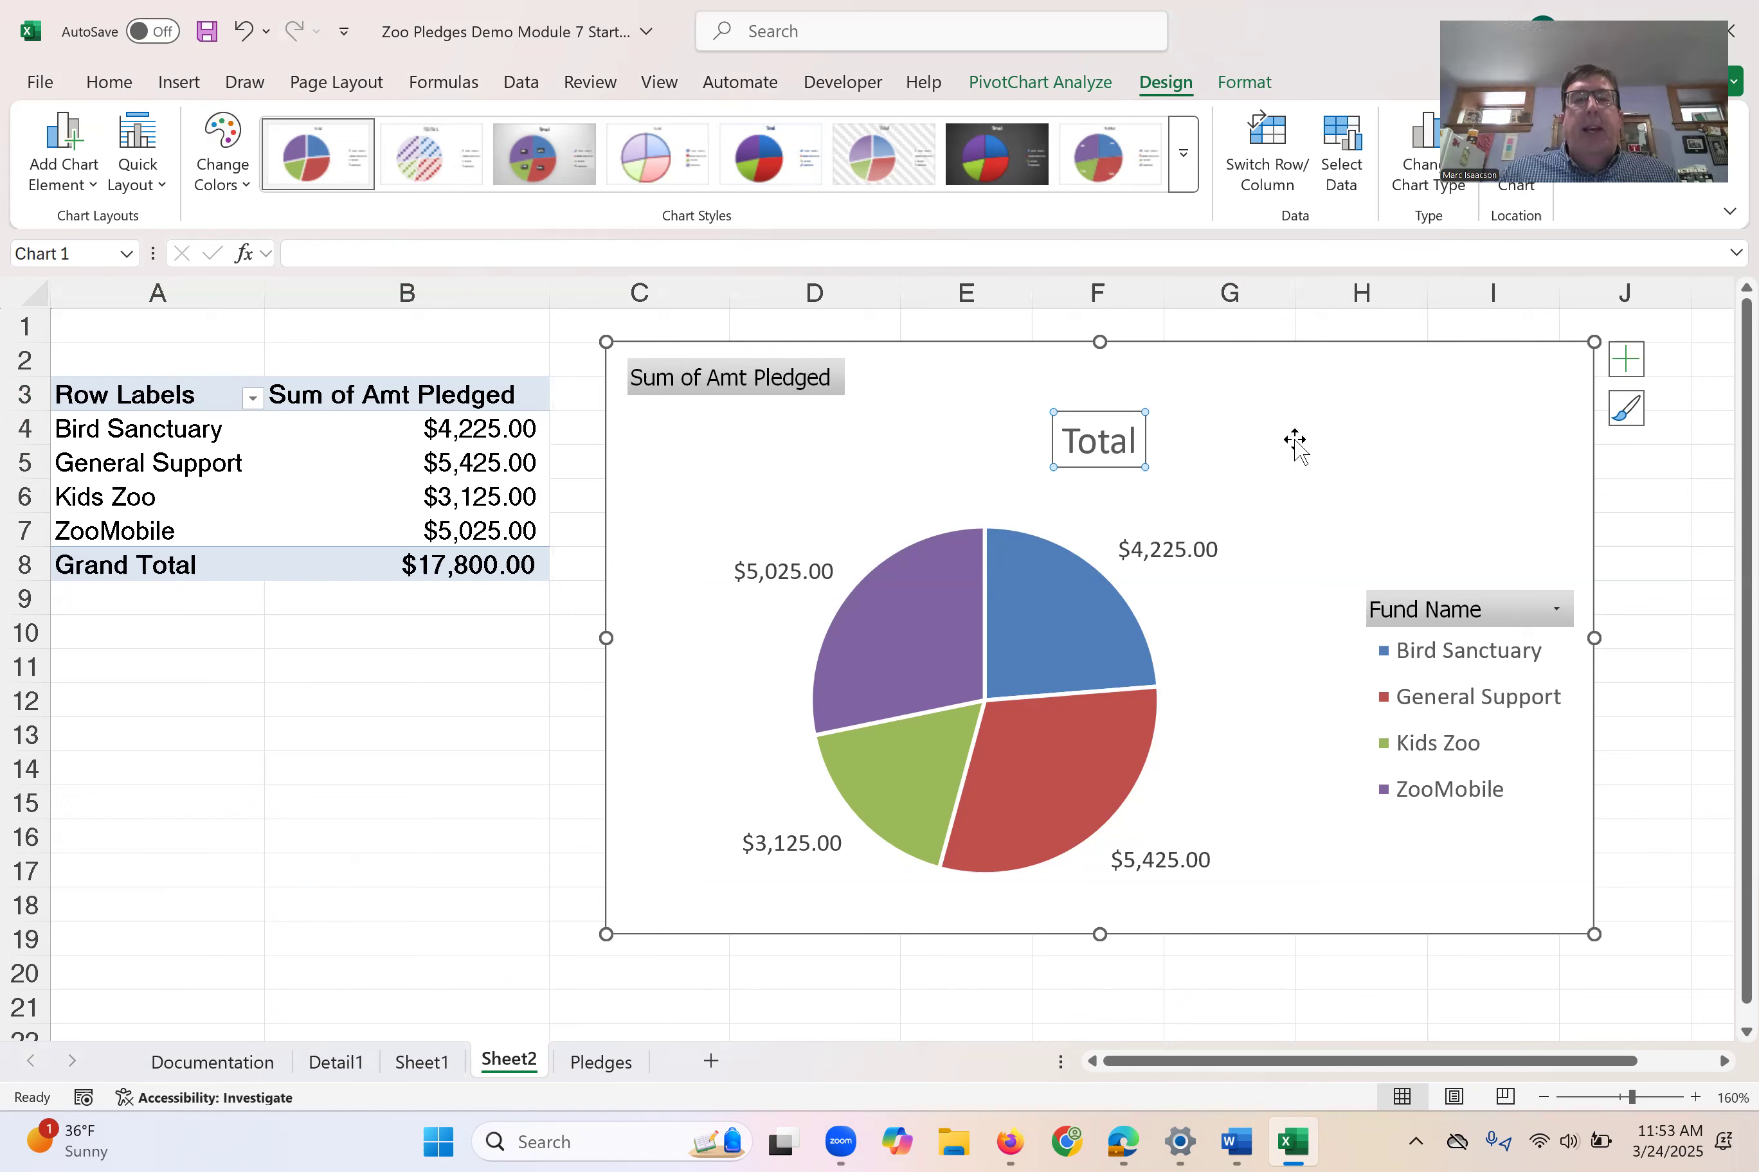
pyautogui.click(389, 730)
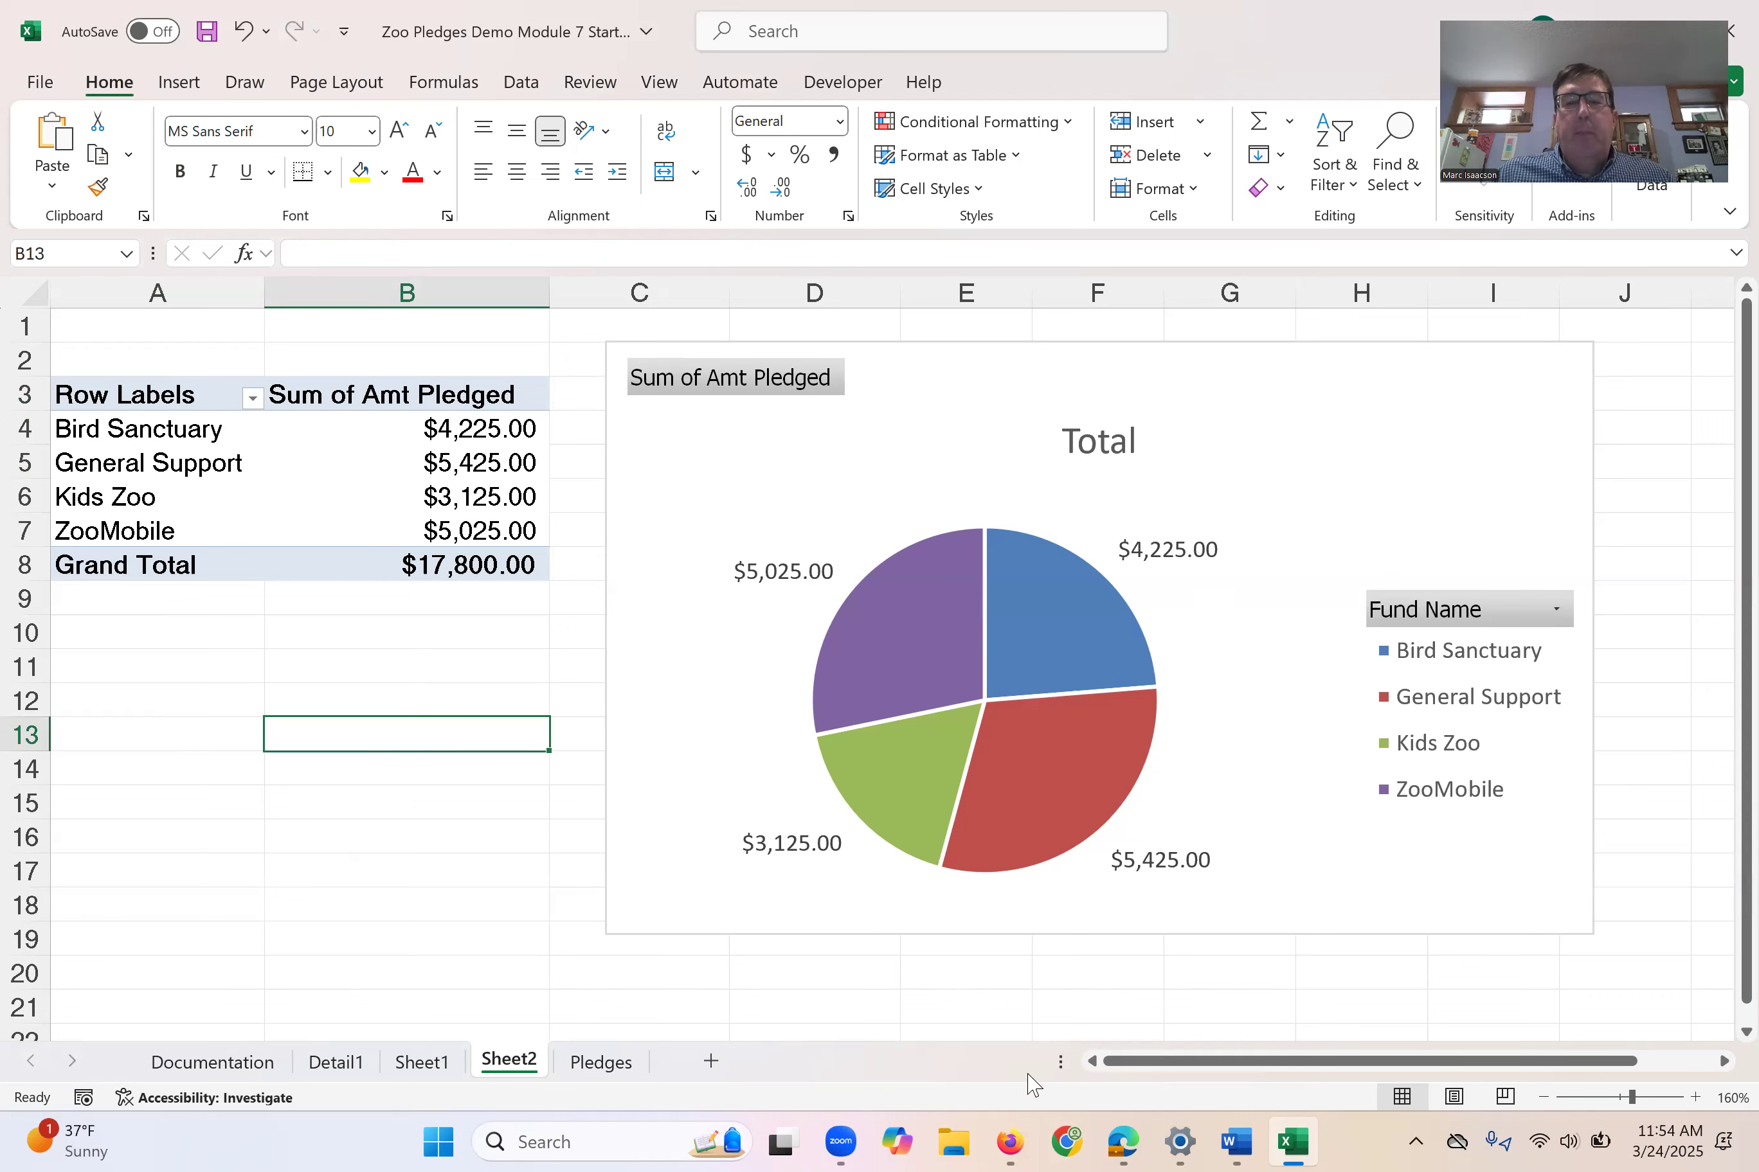
pyautogui.click(1429, 902)
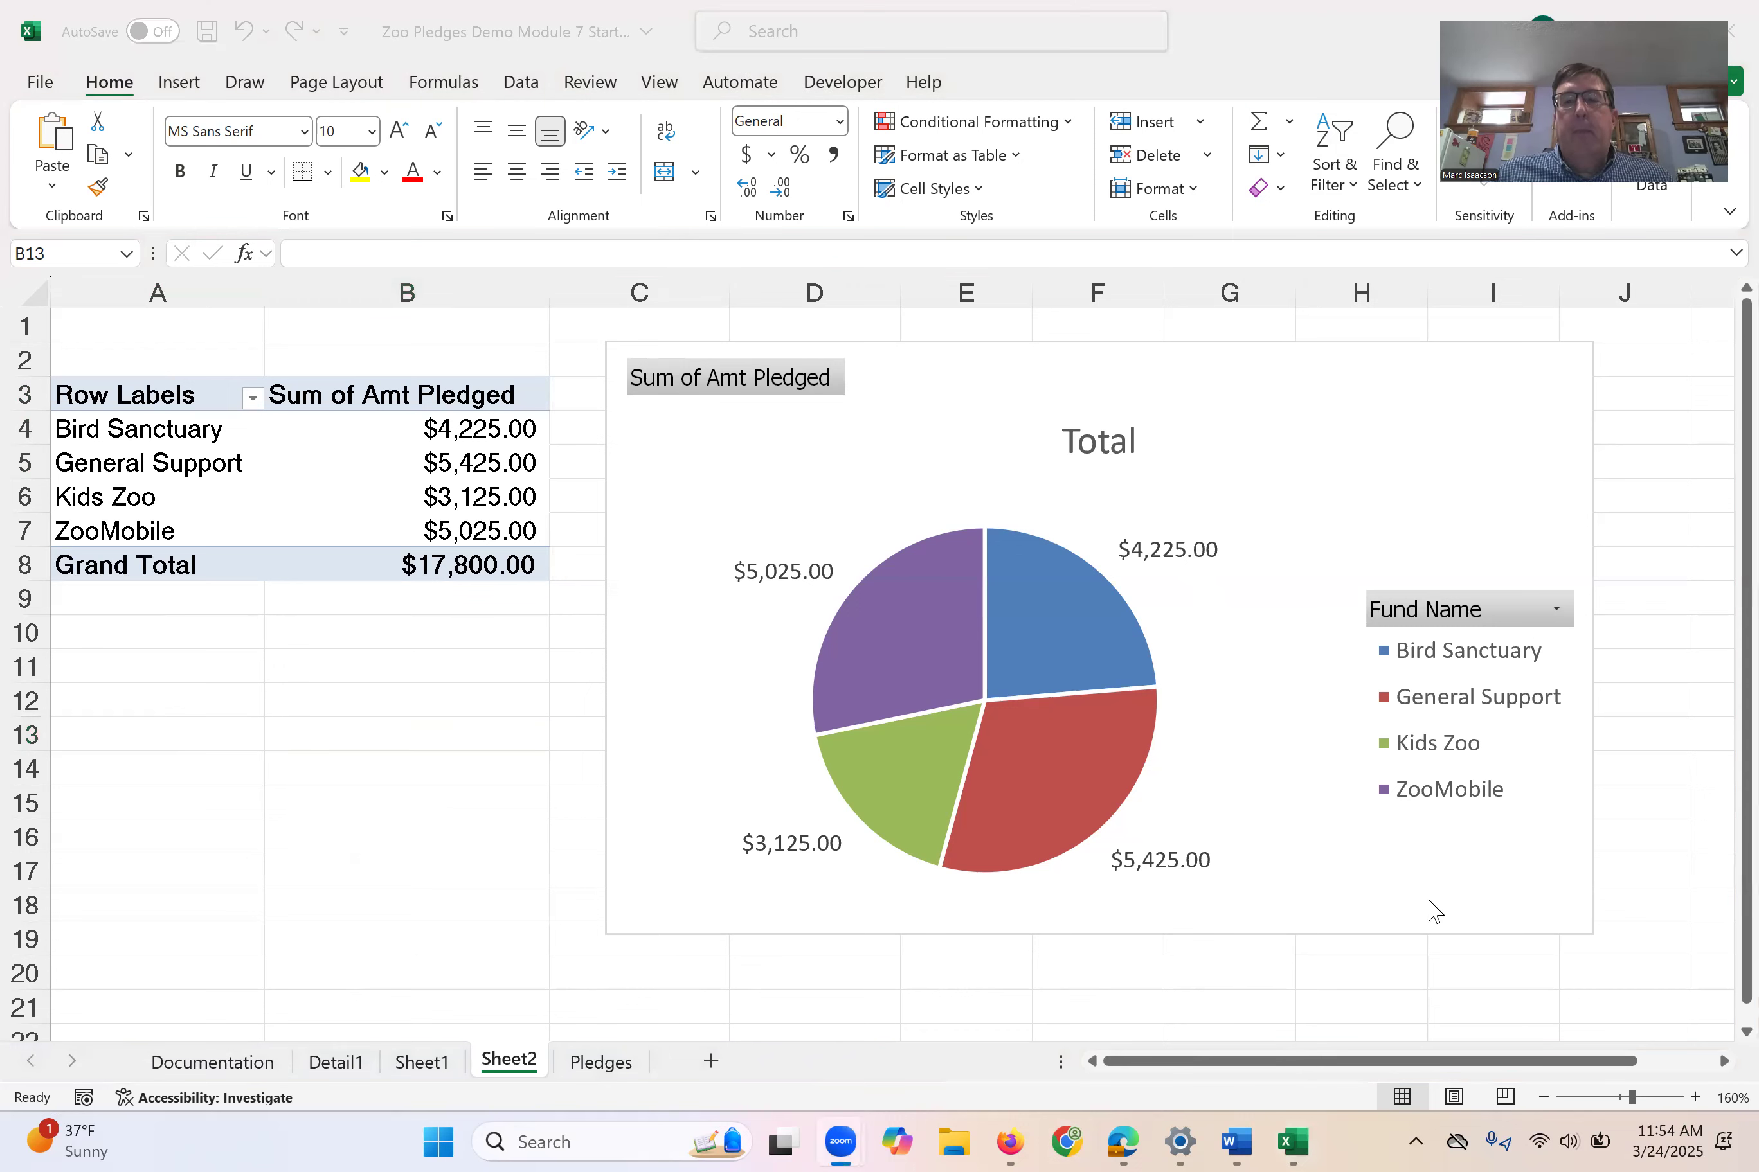